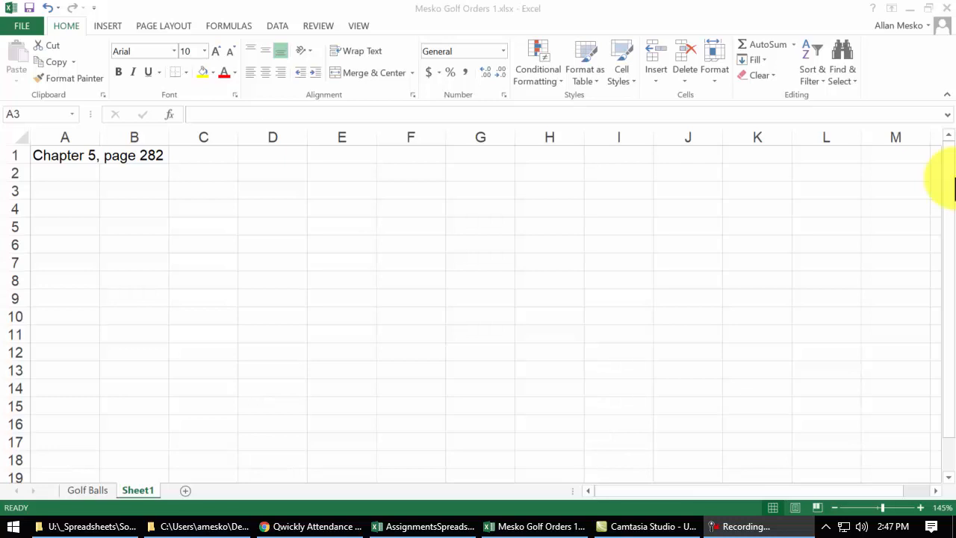
Browse the Lookup & Reference functions for cell D2 and read the HLOOKUP description
click(253, 355)
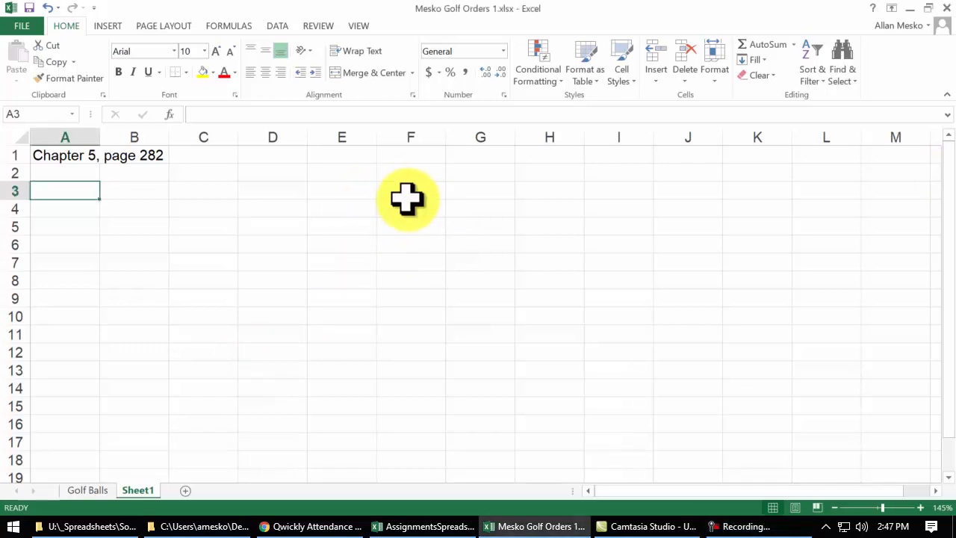
click(260, 174)
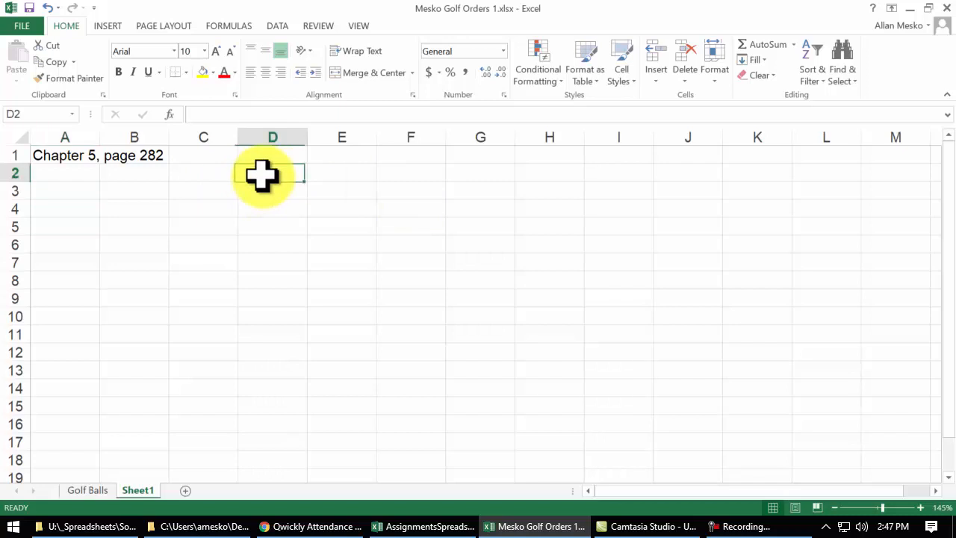
click(172, 114)
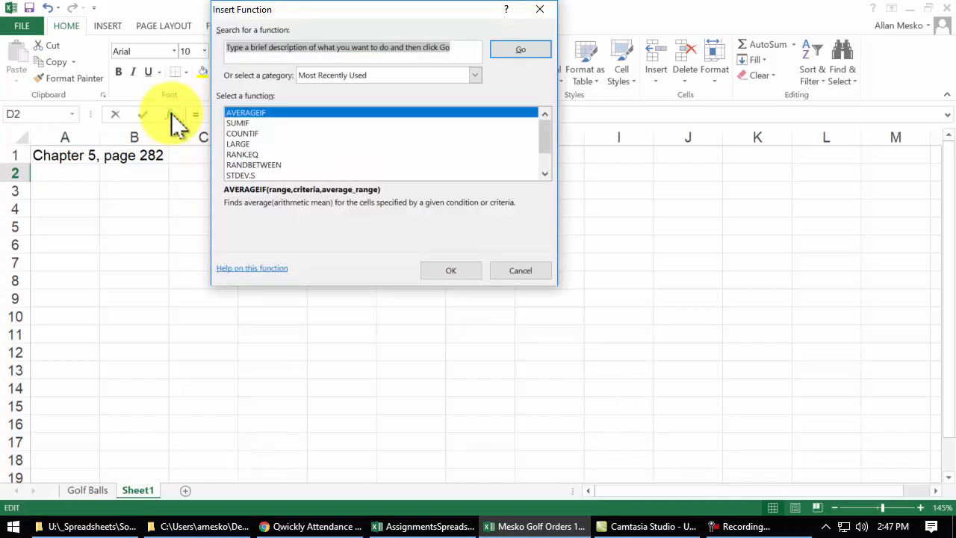
click(475, 76)
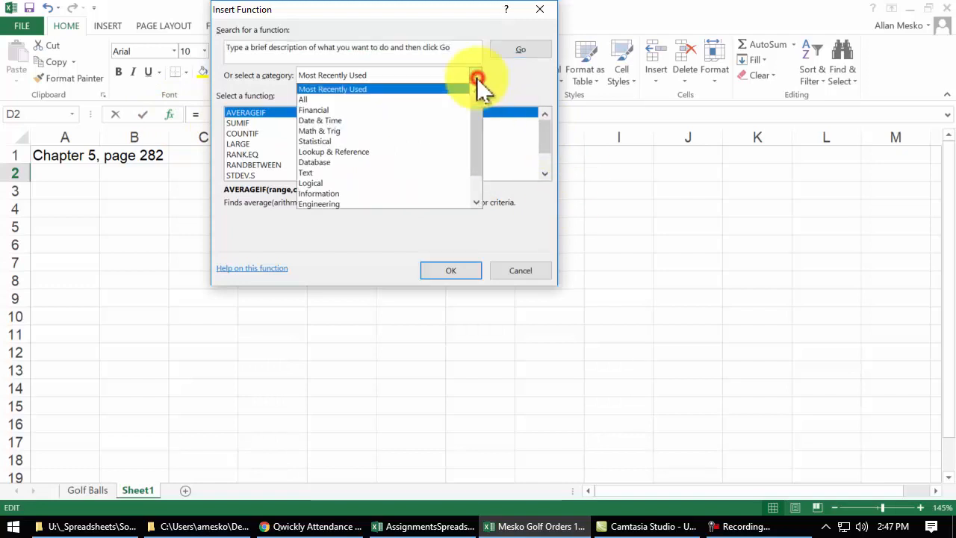
click(384, 154)
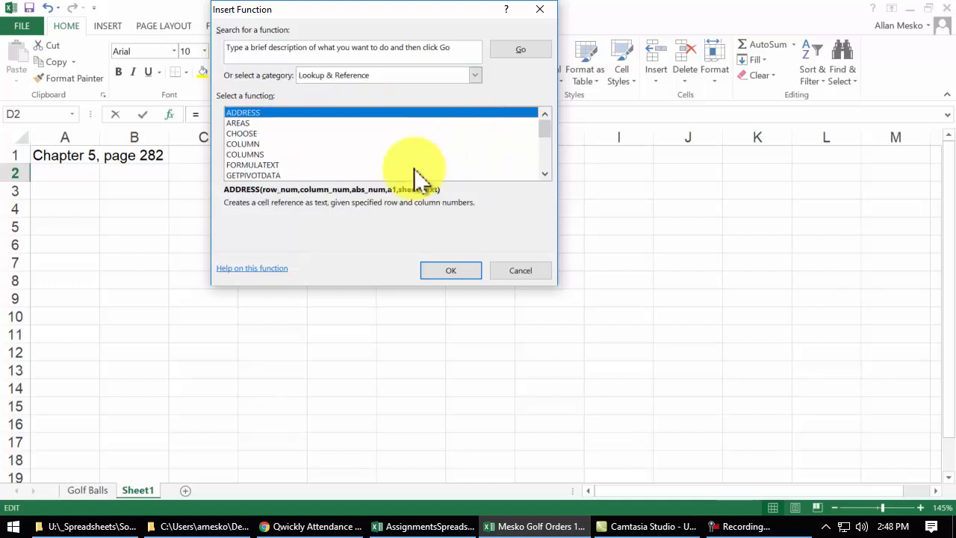
click(544, 173)
click(545, 173)
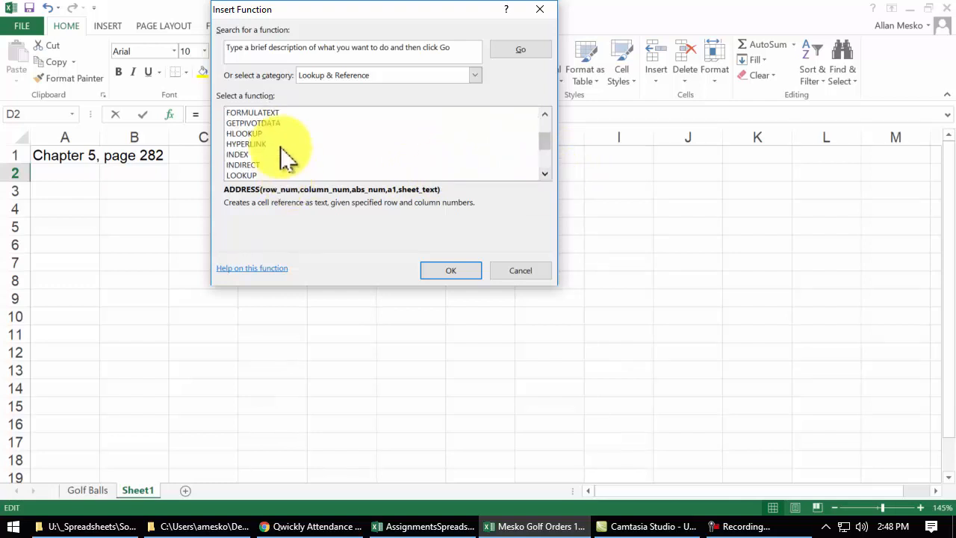
click(263, 134)
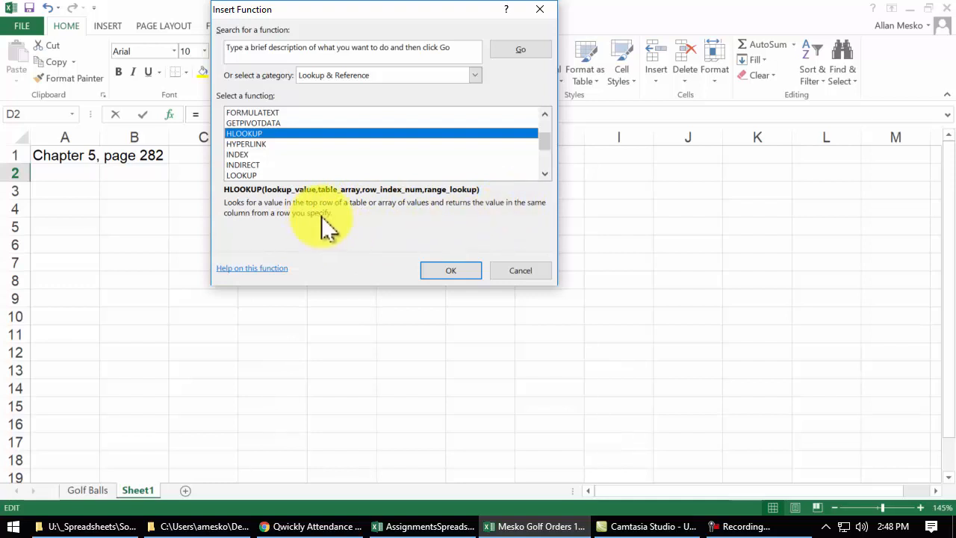
Read the VLOOKUP and LOOKUP descriptions in the function list, and close it without inserting a function
click(545, 163)
click(544, 173)
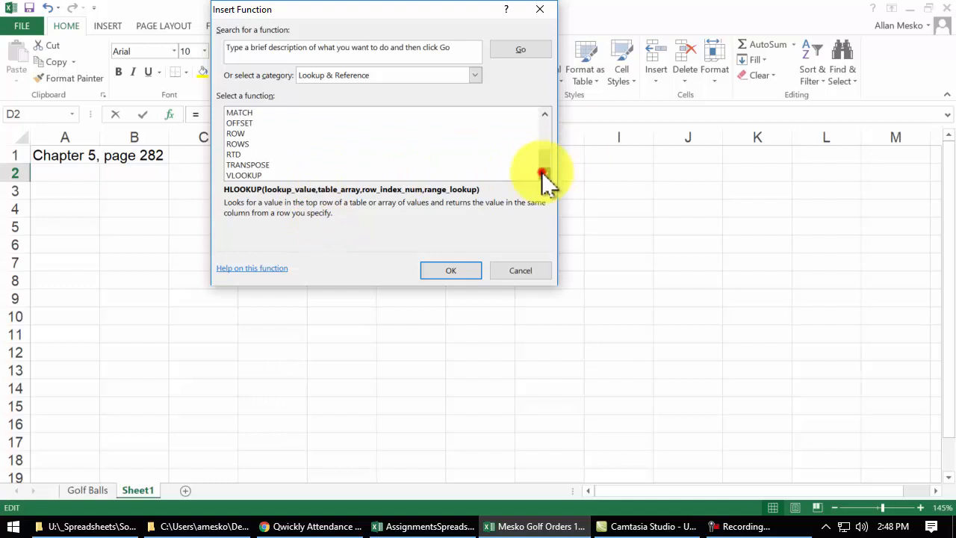
click(270, 175)
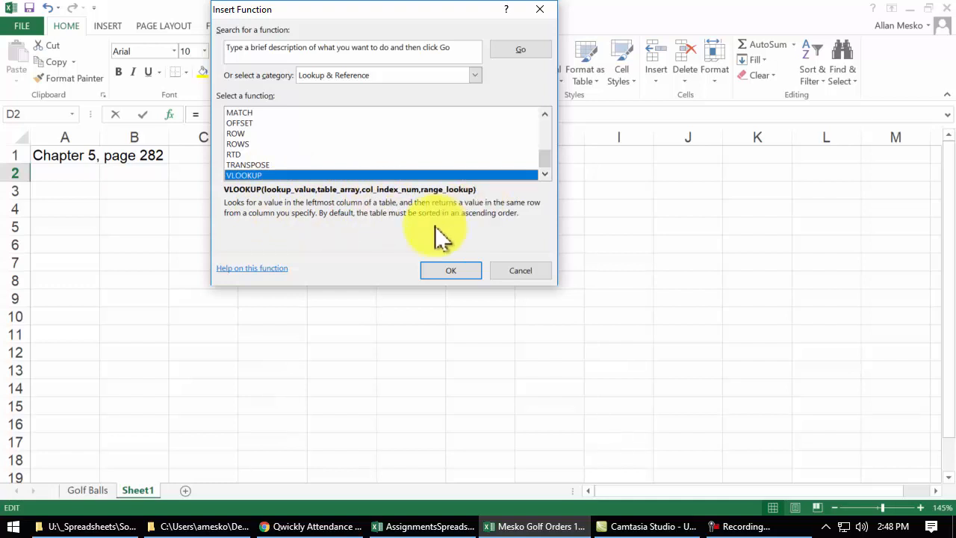
click(545, 136)
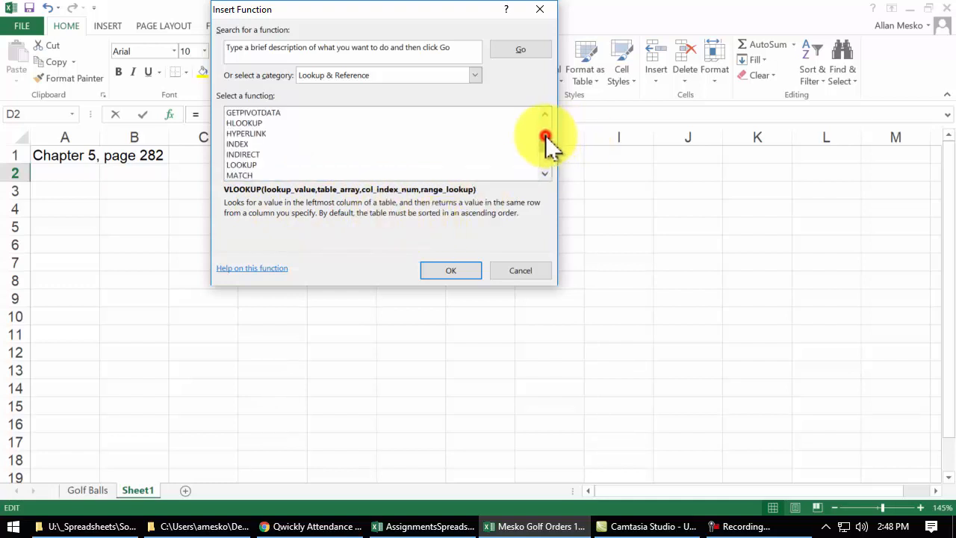
click(250, 165)
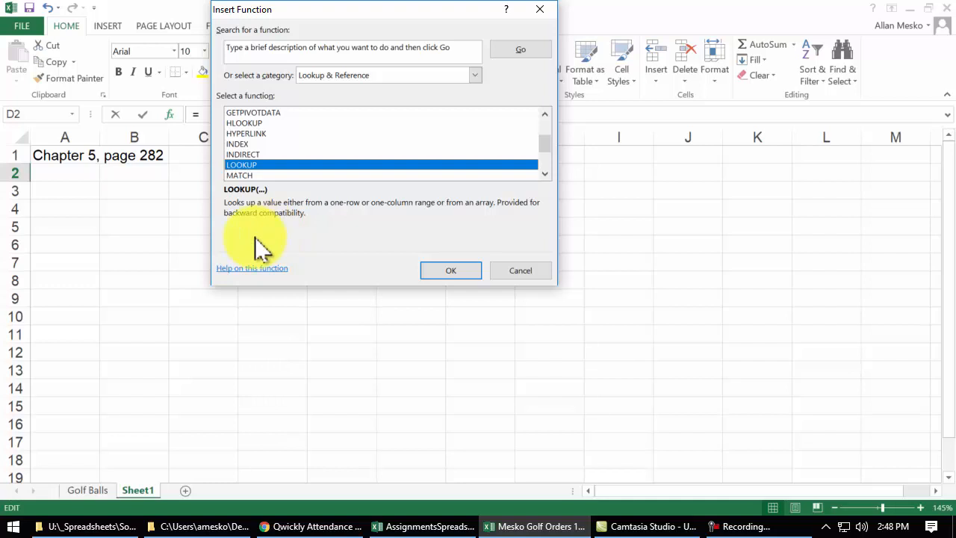
click(525, 278)
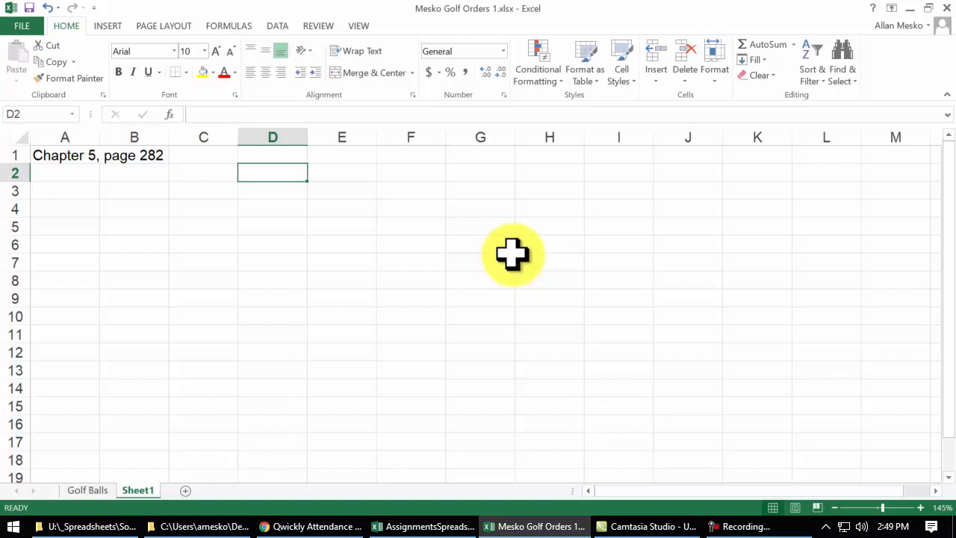
Enter the column headings Score in E1 and Letter in F1
click(338, 157)
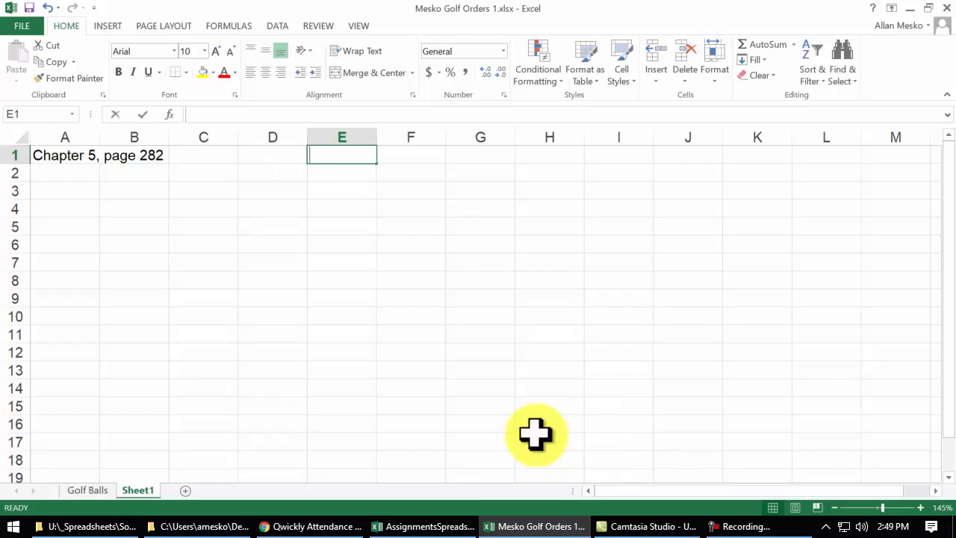
text(Score)
key(Tab)
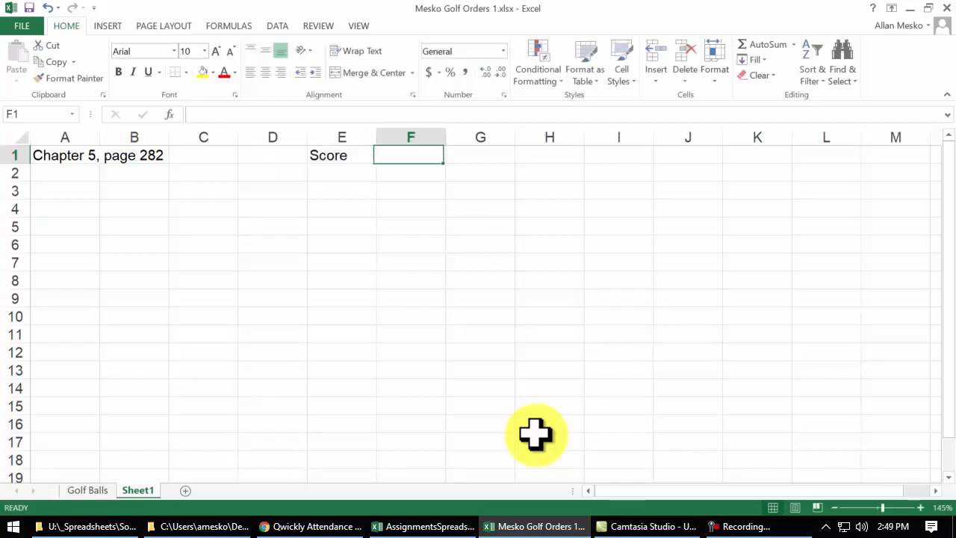
text(Letter)
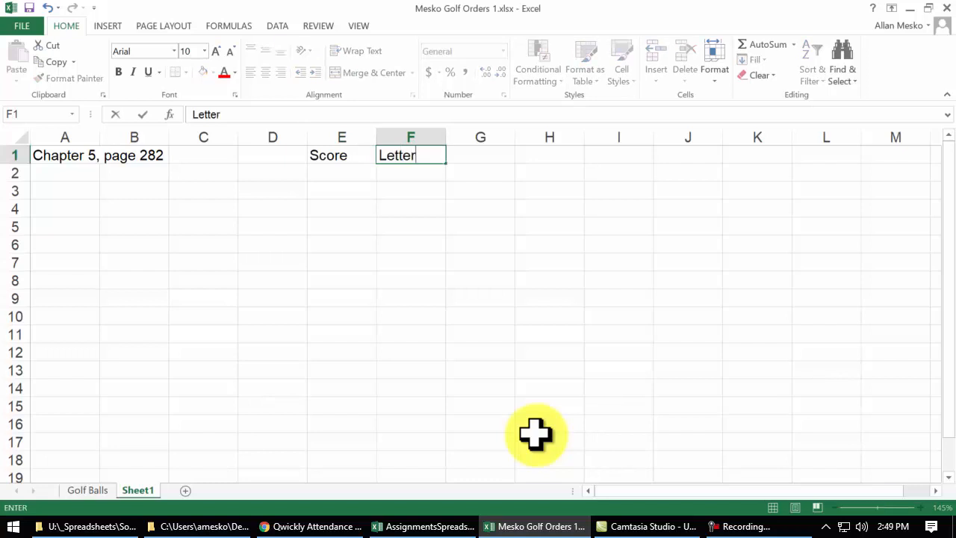
key(Return)
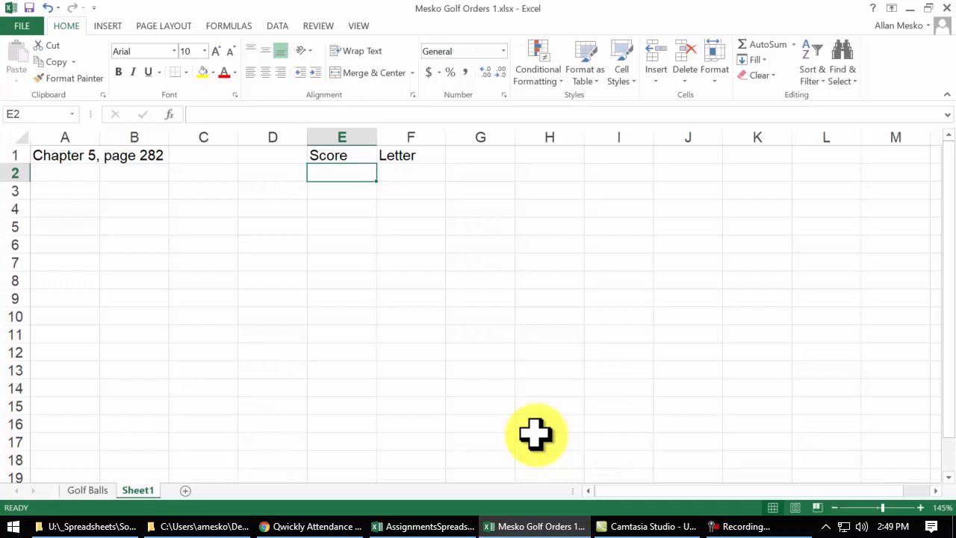
Fill the first two grade rows below the headings with score 0 for F and 60 for D
text(0)
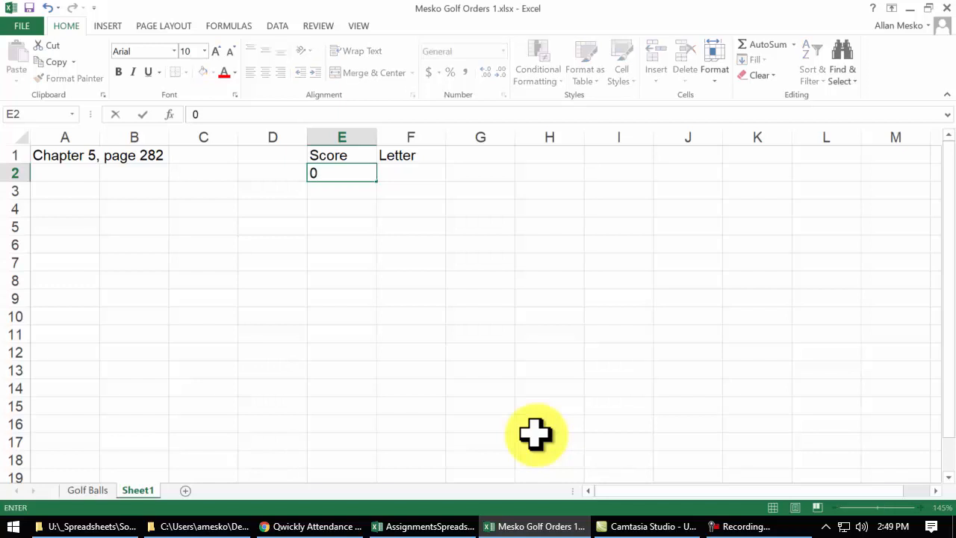
key(Tab)
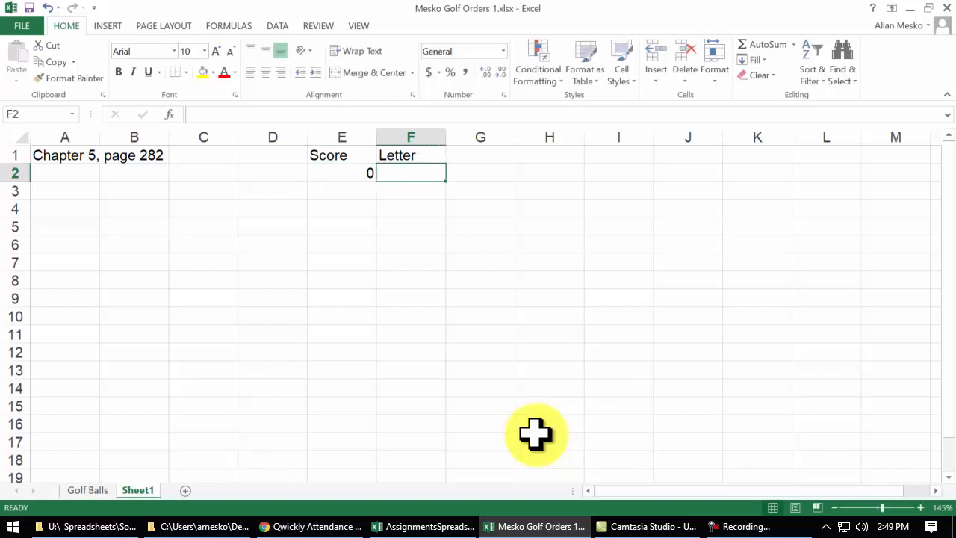
text(F)
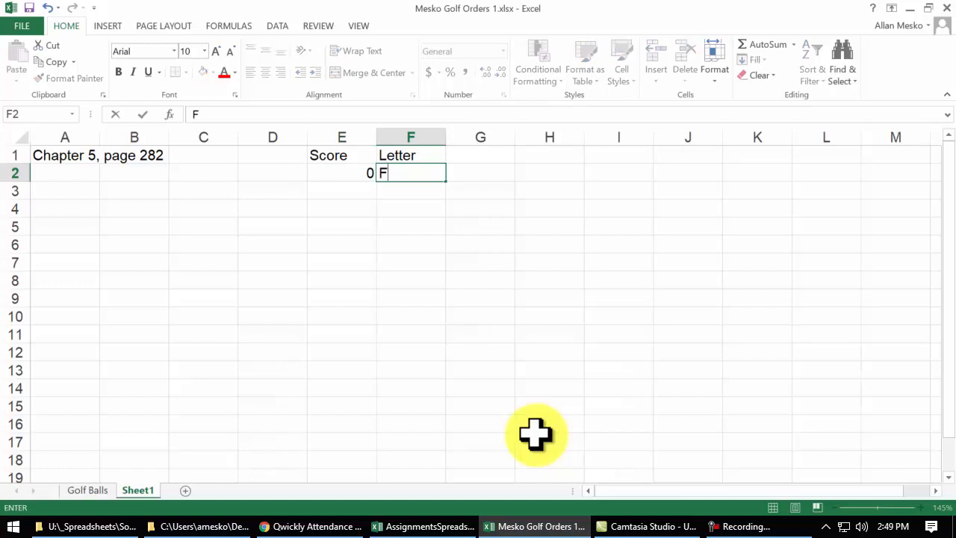
key(Return)
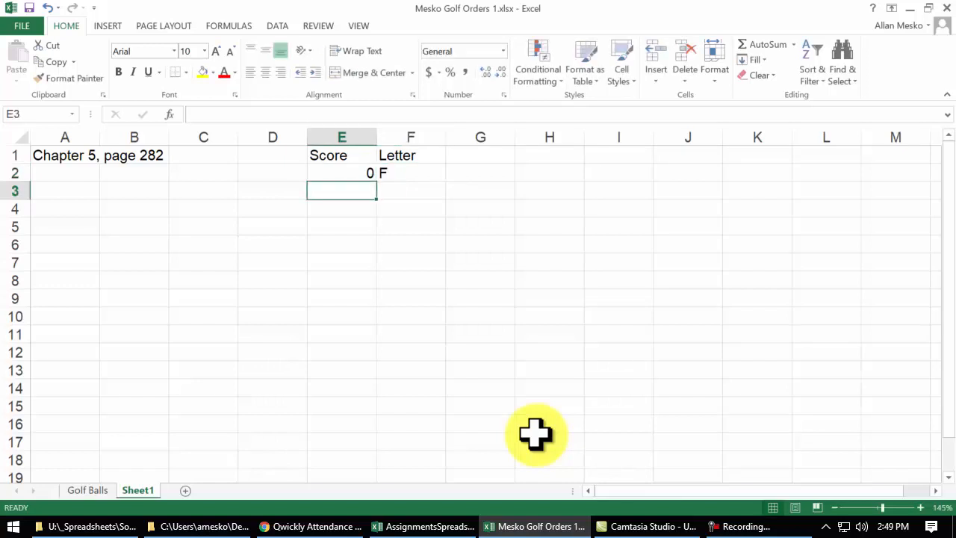
text(60)
key(Tab)
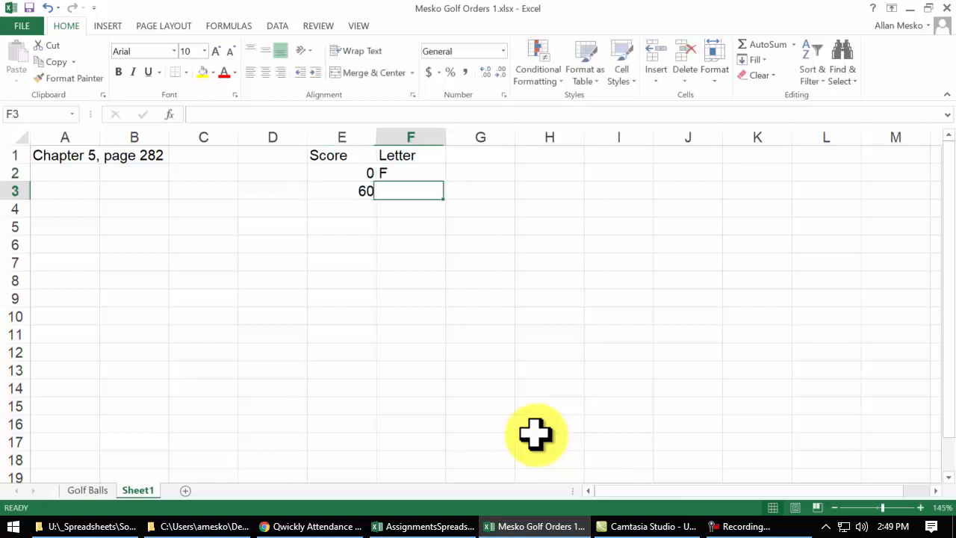
text(D)
key(Return)
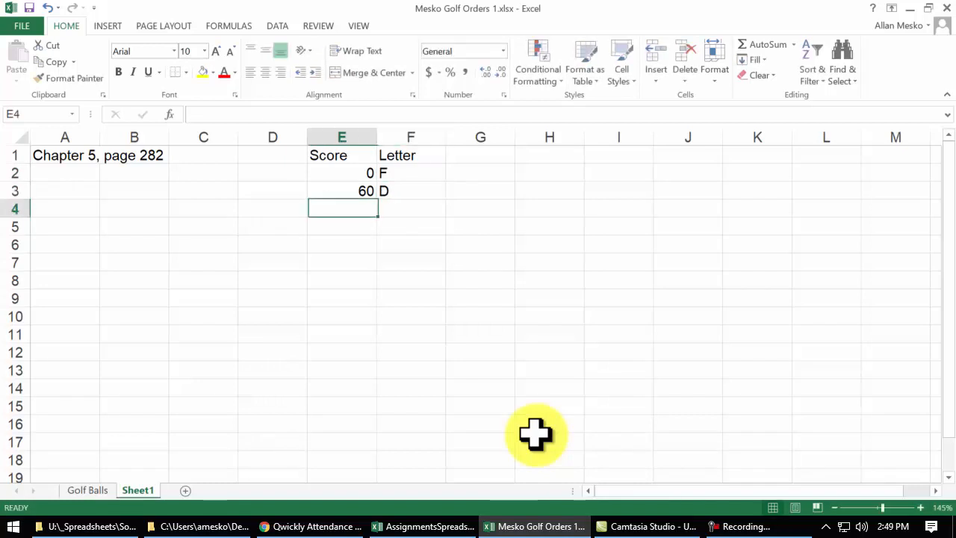
Complete the grade table in rows 4 to 6 with 70 for C, 80 for B and 90 for A
text(70)
key(Tab)
text(C)
key(Return)
text(80)
key(Tab)
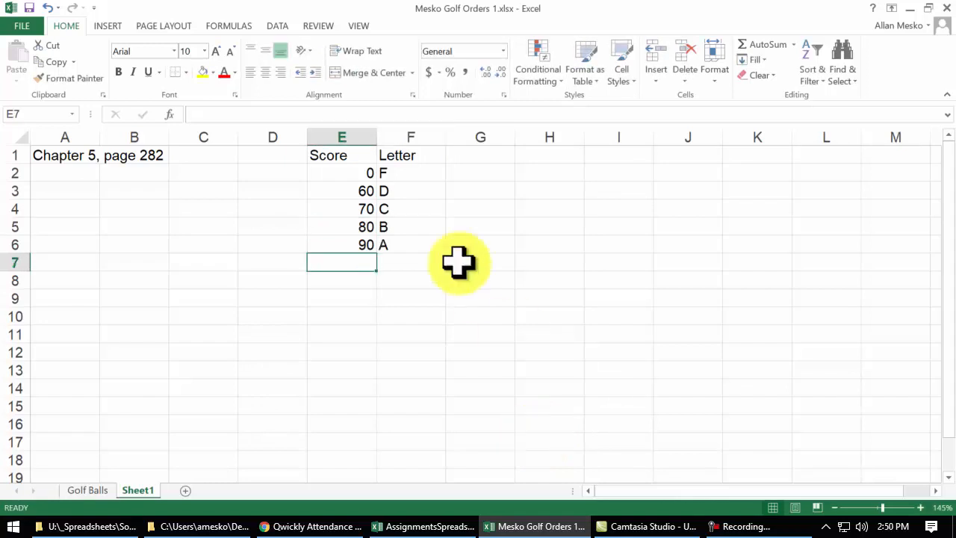
Center the letter grades in F2:F6 and name the table range E1:F6 GradeTable
drag(336, 174, 334, 244)
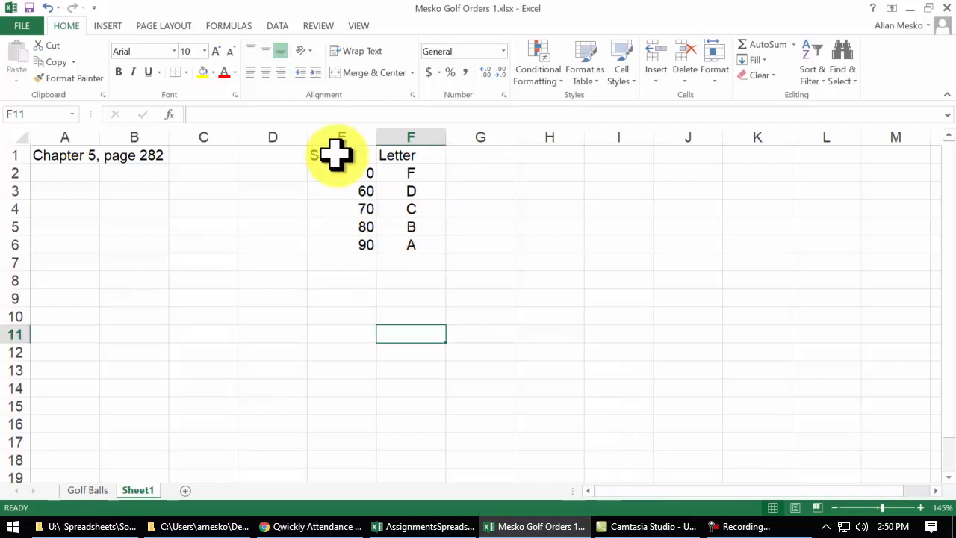
drag(335, 155, 396, 251)
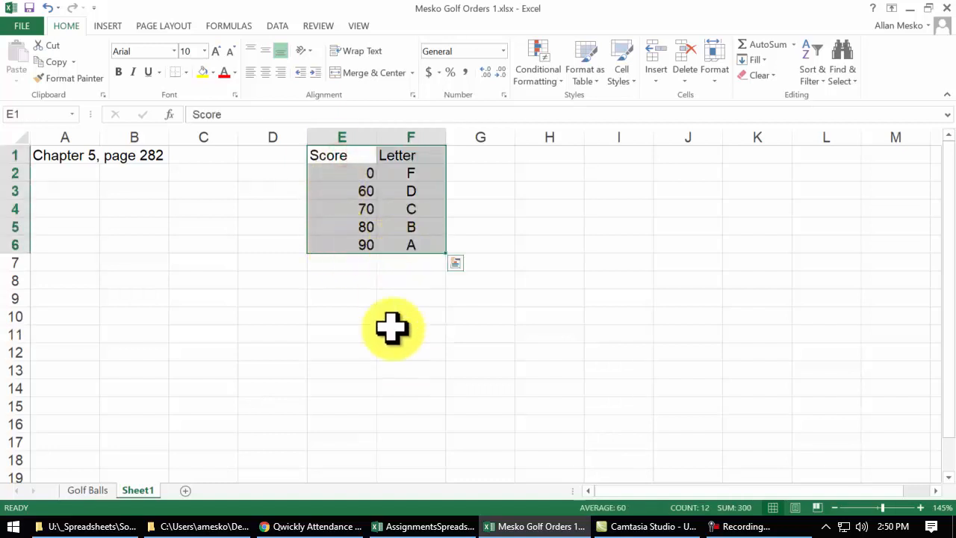
click(33, 112)
mouse_move(716, 525)
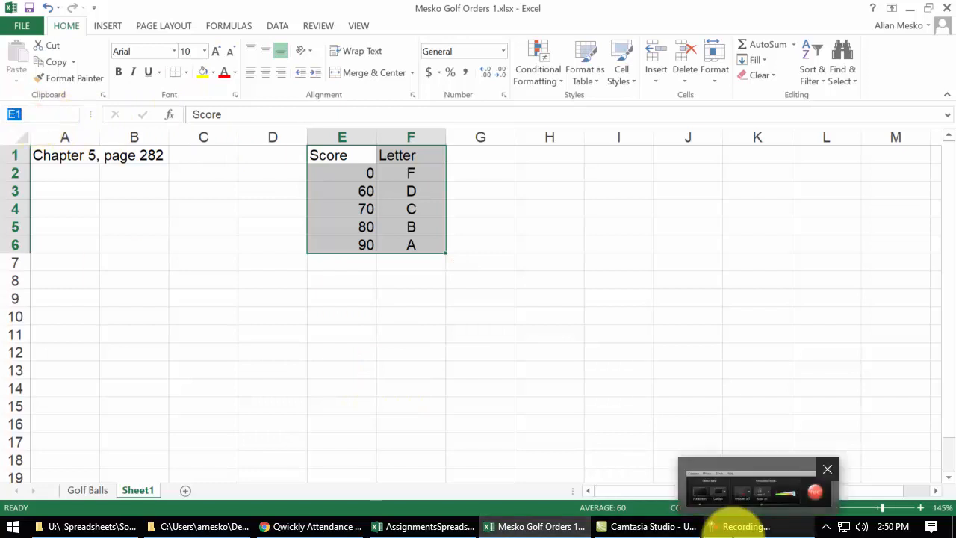
text(Grade)
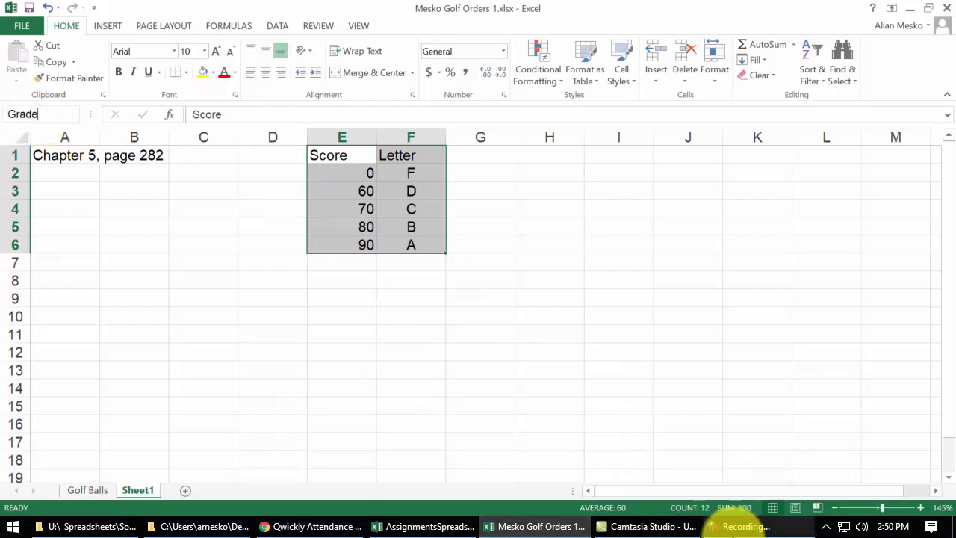
text(Table)
key(Return)
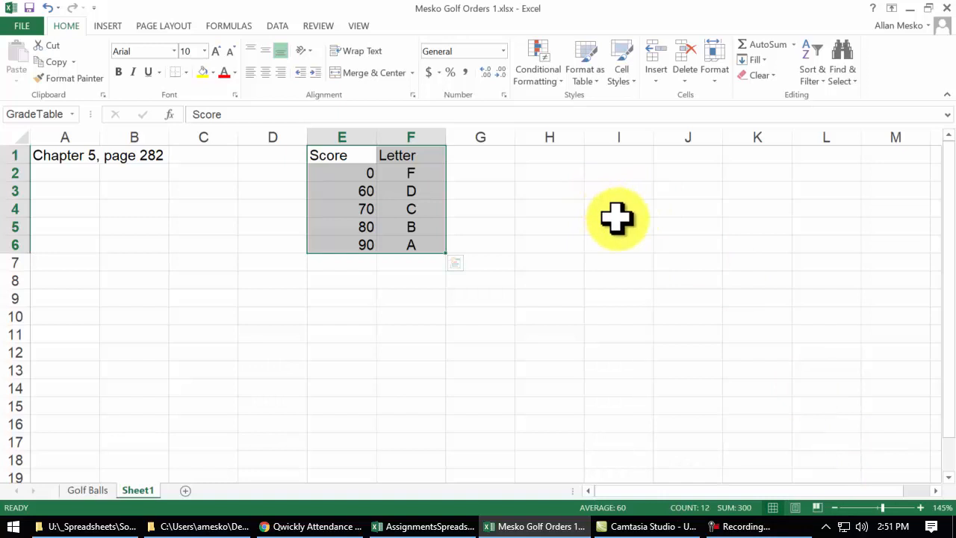
Add a new worksheet and enter the scores 50, 68, 47, 99, 22, 86 and 71 in A1:A7
click(185, 490)
scroll(243, 525, up, 7)
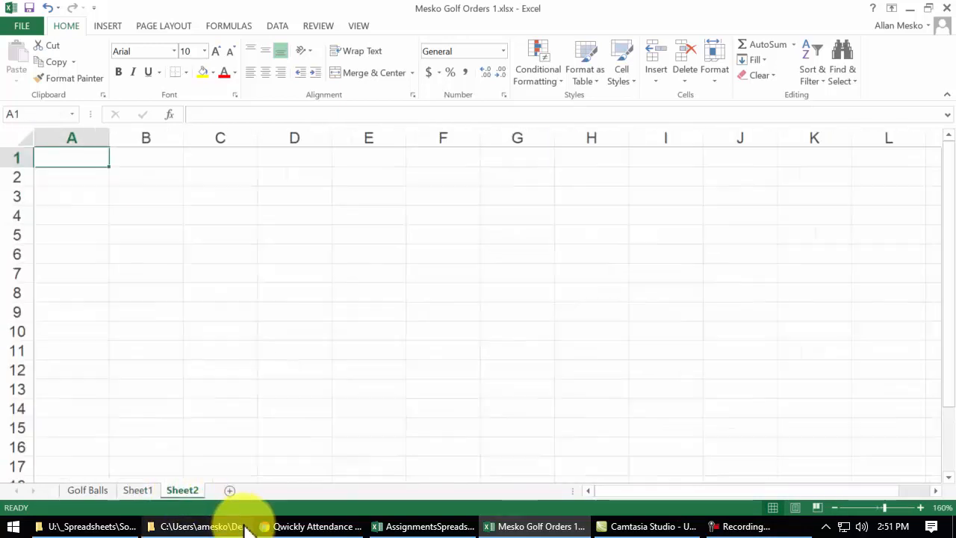
mouse_move(257, 524)
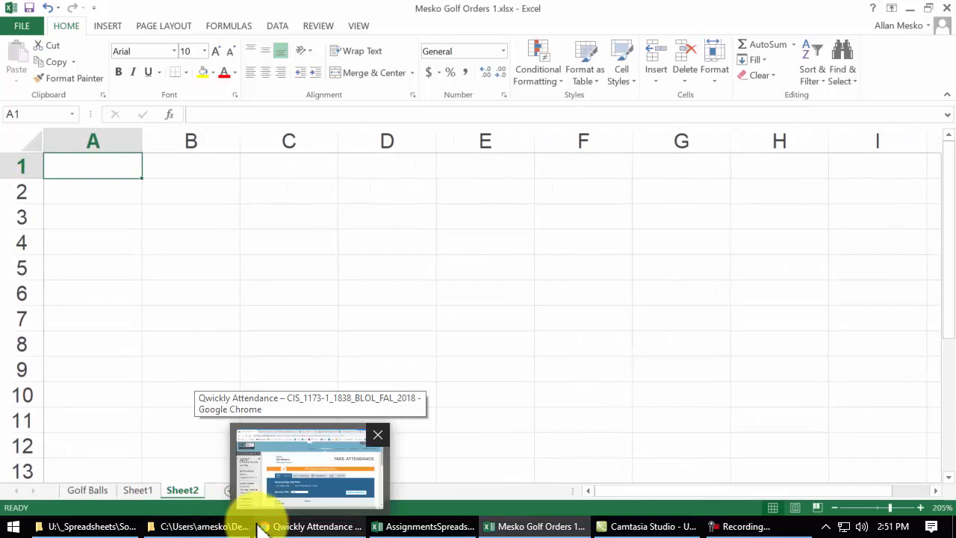
text(50)
key(Return)
text(68 47 99)
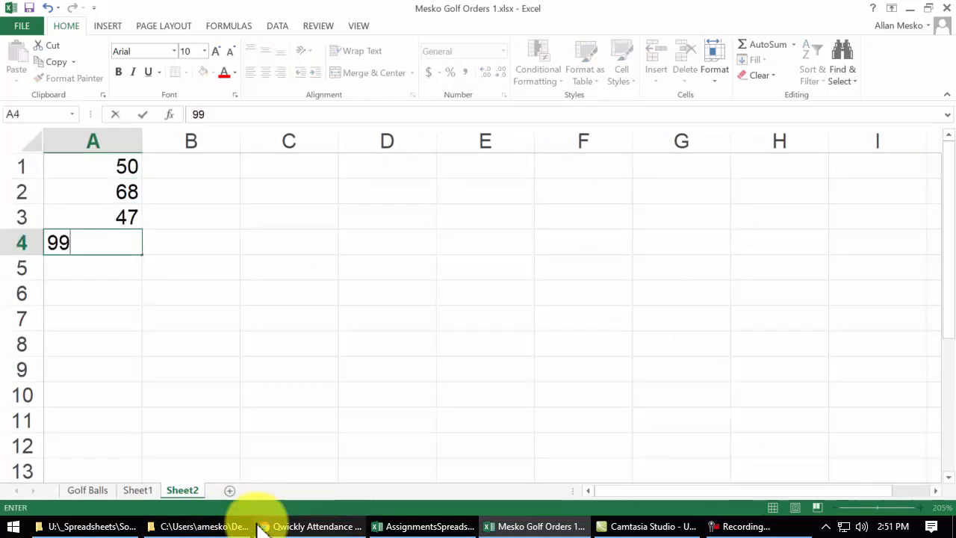
key(Return)
text(22 86 71)
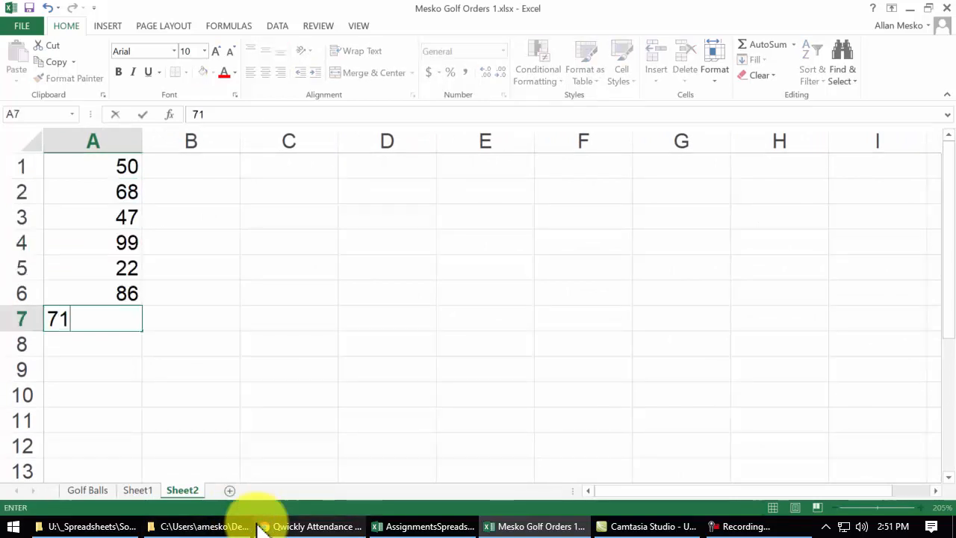
key(Return)
Select B1 beside the first score, review the grade table on Sheet1, and return to Sheet2
click(186, 165)
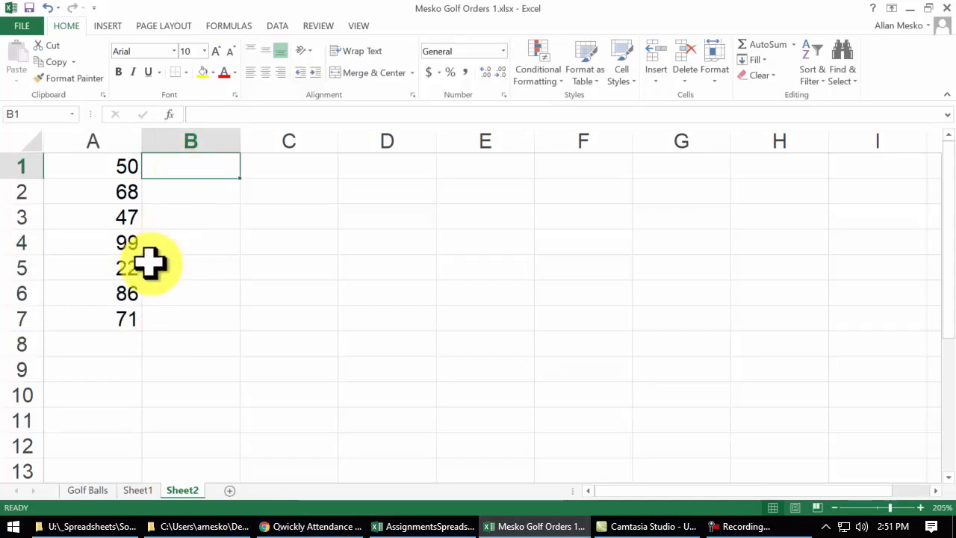
click(146, 490)
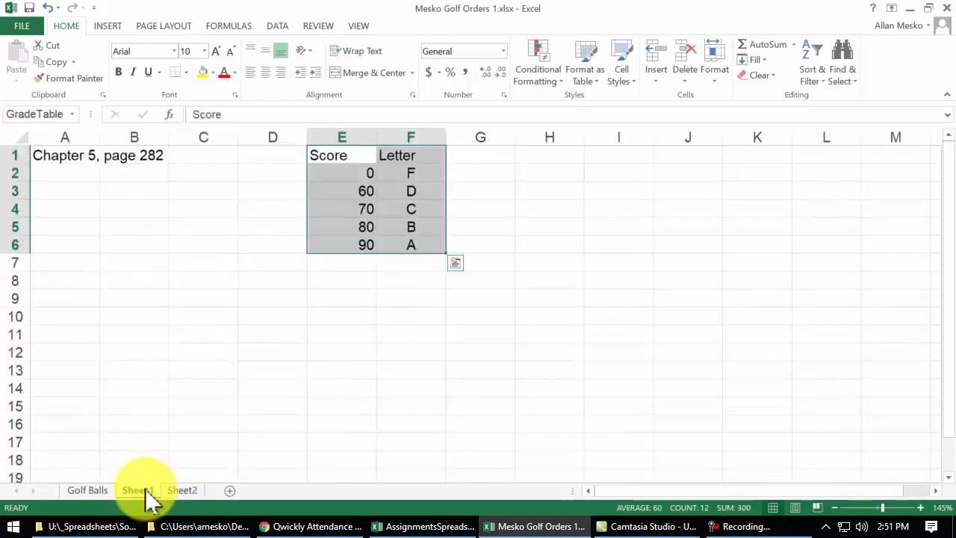
click(184, 491)
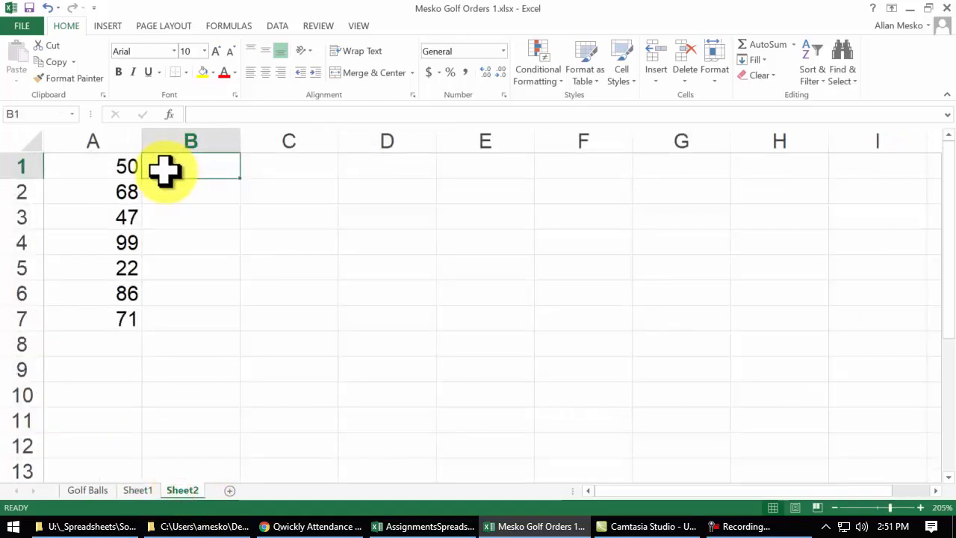
Review the score and letter columns of the grade table on Sheet1 and return to Sheet2
click(143, 490)
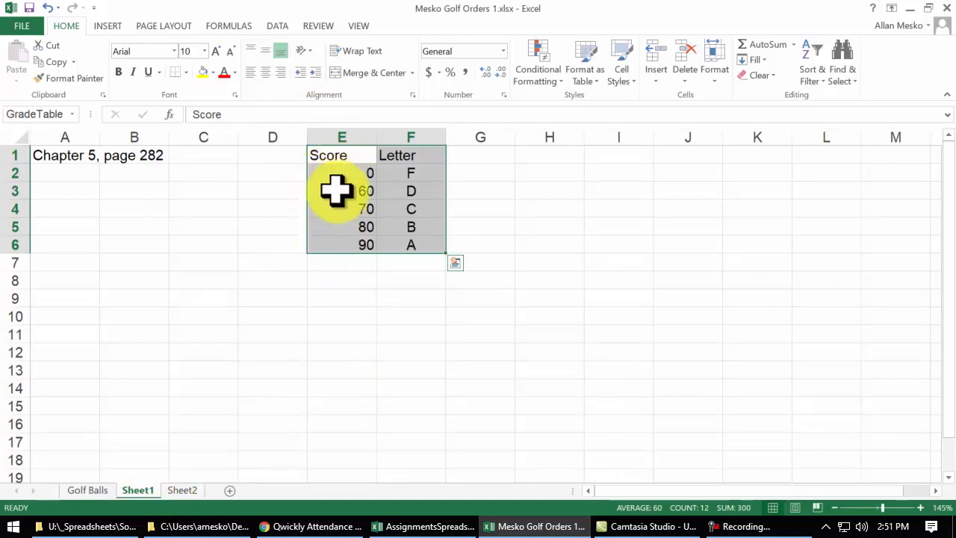
click(327, 228)
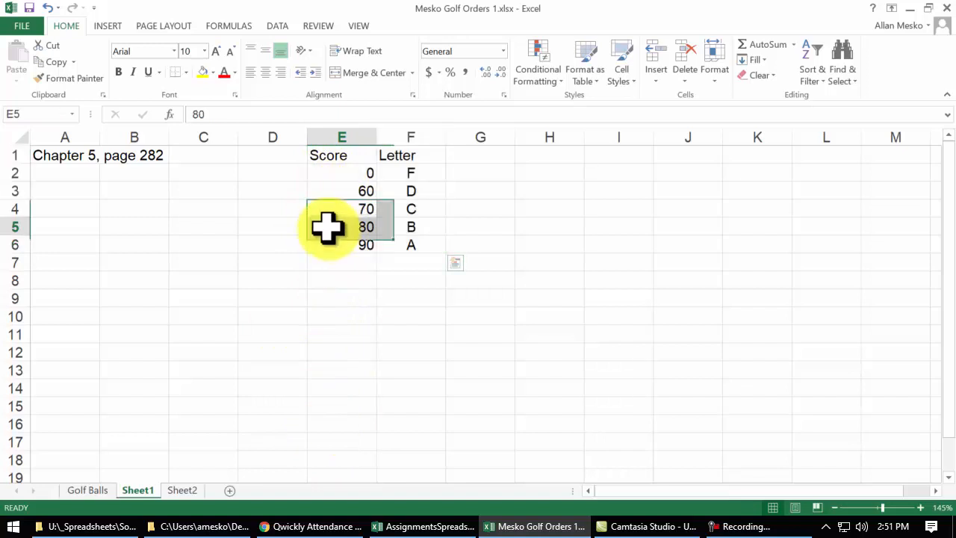
click(397, 224)
click(478, 224)
click(580, 227)
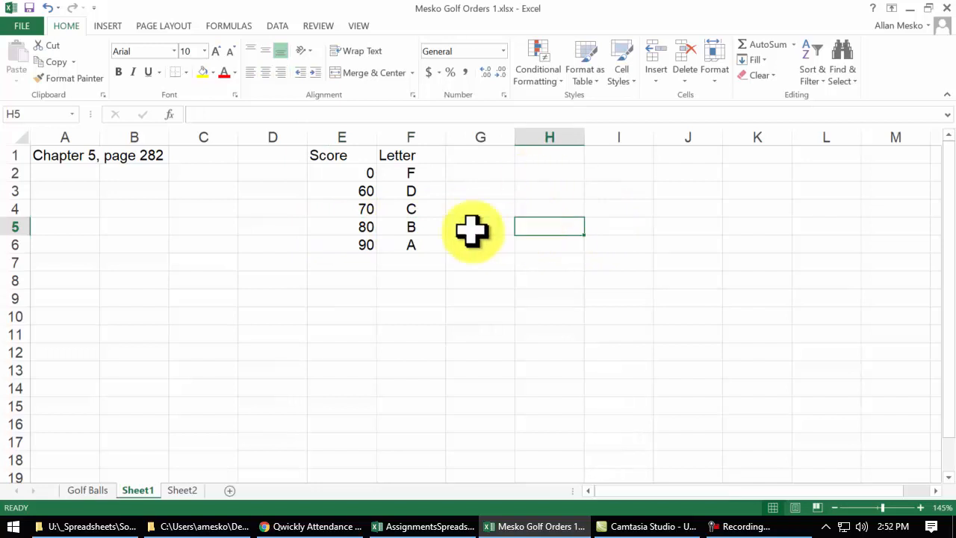
click(333, 225)
key(ctrl+Page_Down)
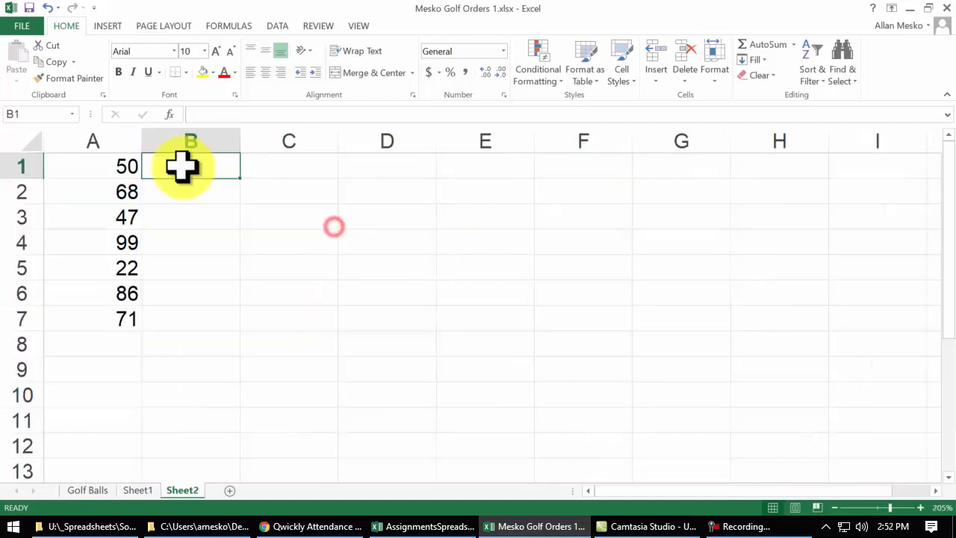
Search for the vlookup function and insert VLOOKUP in B1 beside the first score
click(169, 115)
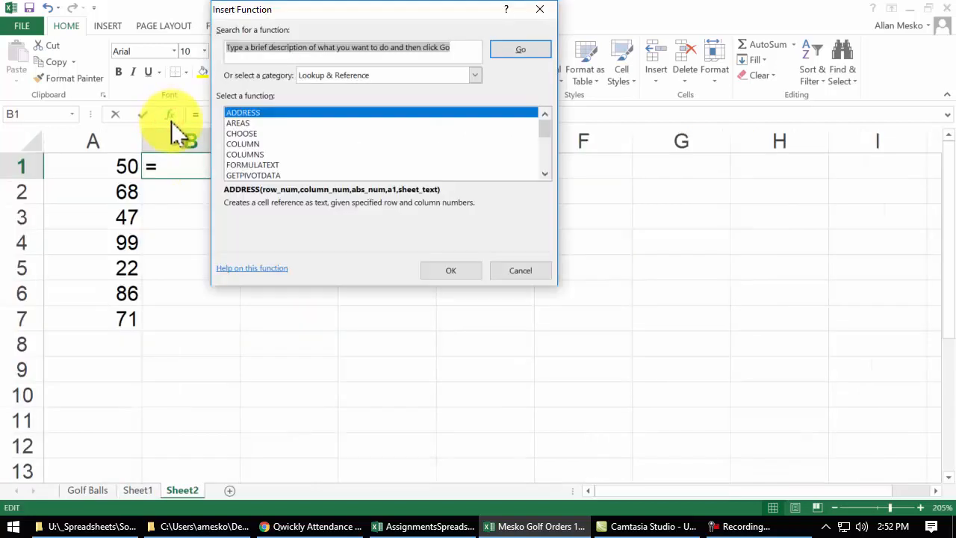
drag(549, 141, 455, 207)
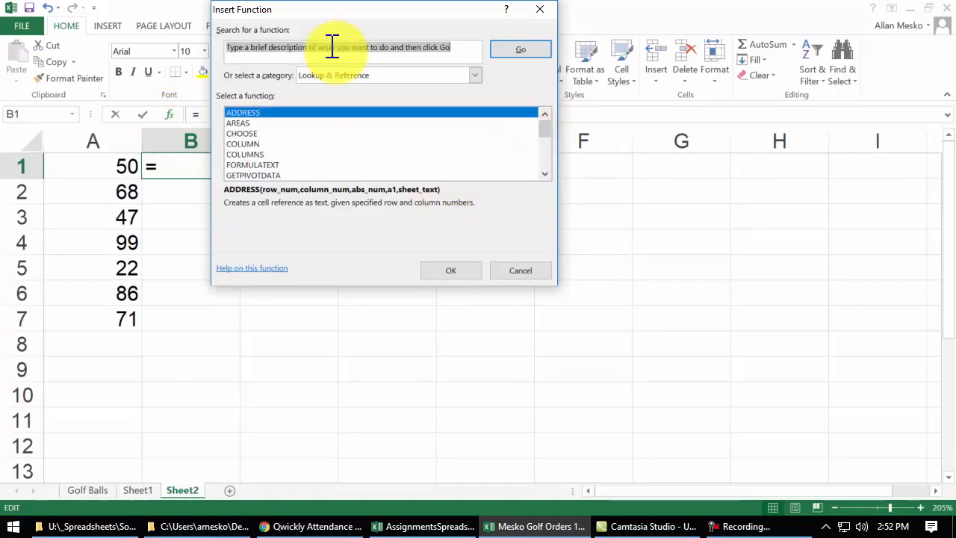
click(454, 45)
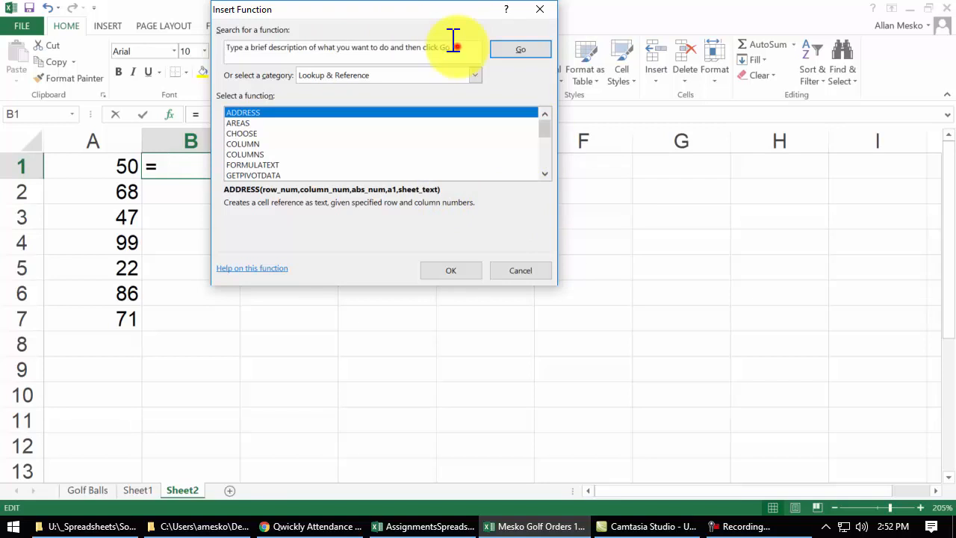
click(454, 45)
text(vlookup)
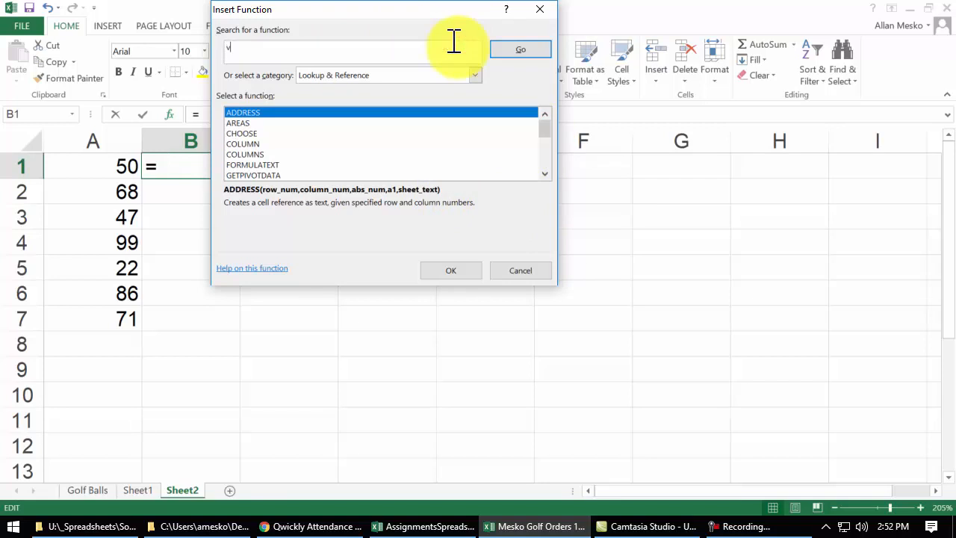
key(Return)
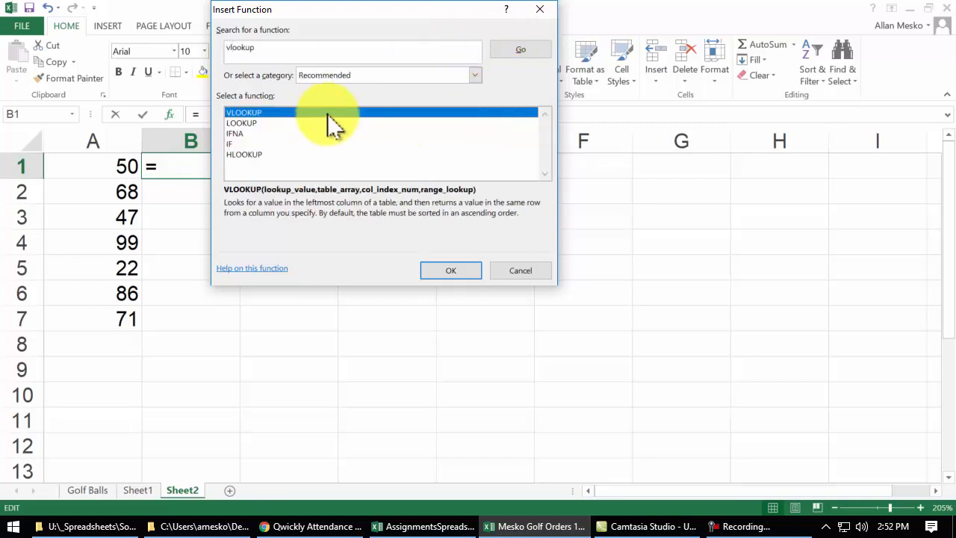
click(454, 270)
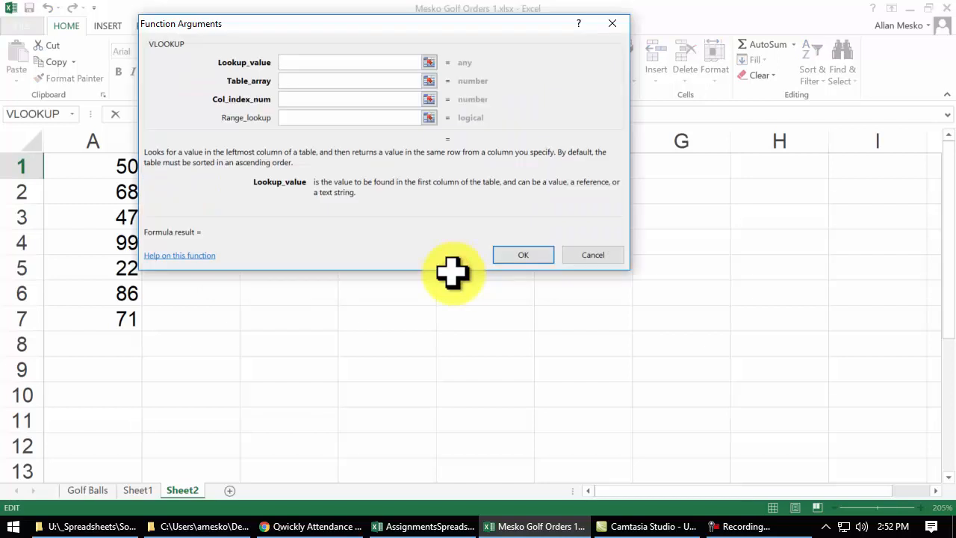
Set VLOOKUP's lookup value to A1, the first score
drag(358, 25, 497, 32)
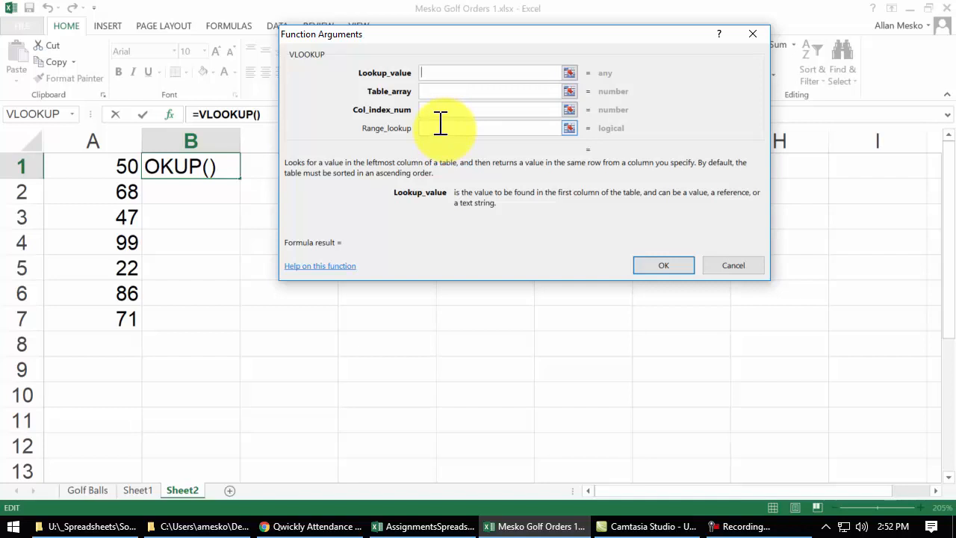
click(425, 72)
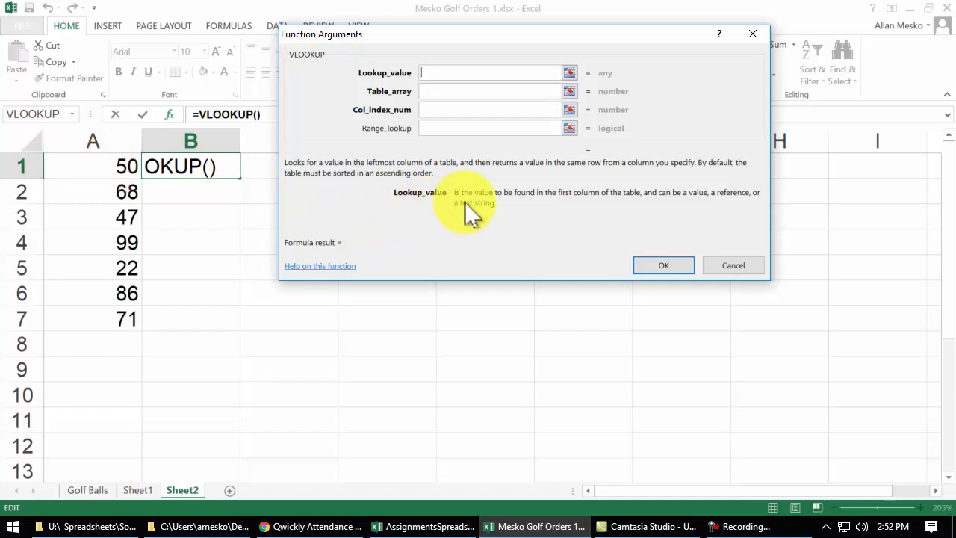
click(112, 166)
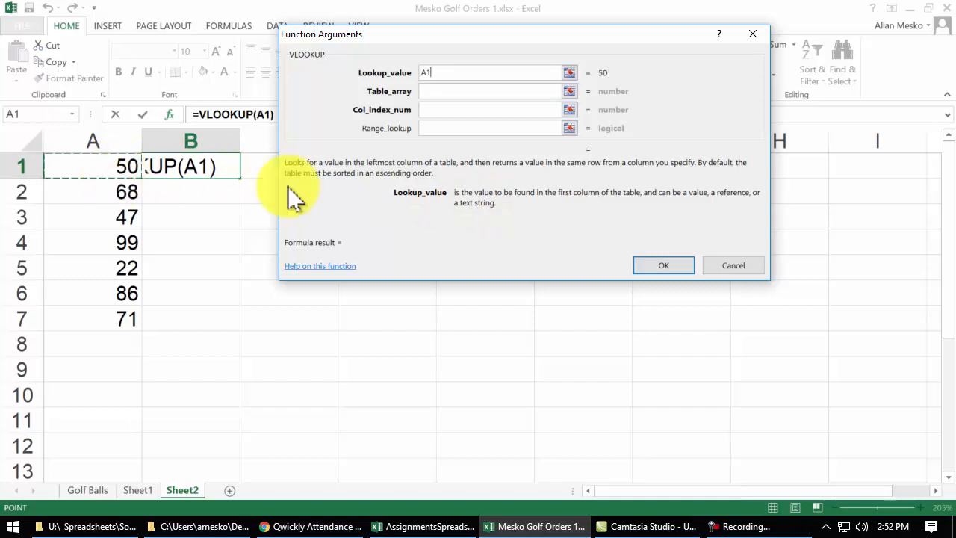
Set VLOOKUP's table array to the GradeTable range E1:F6 on Sheet1
click(428, 90)
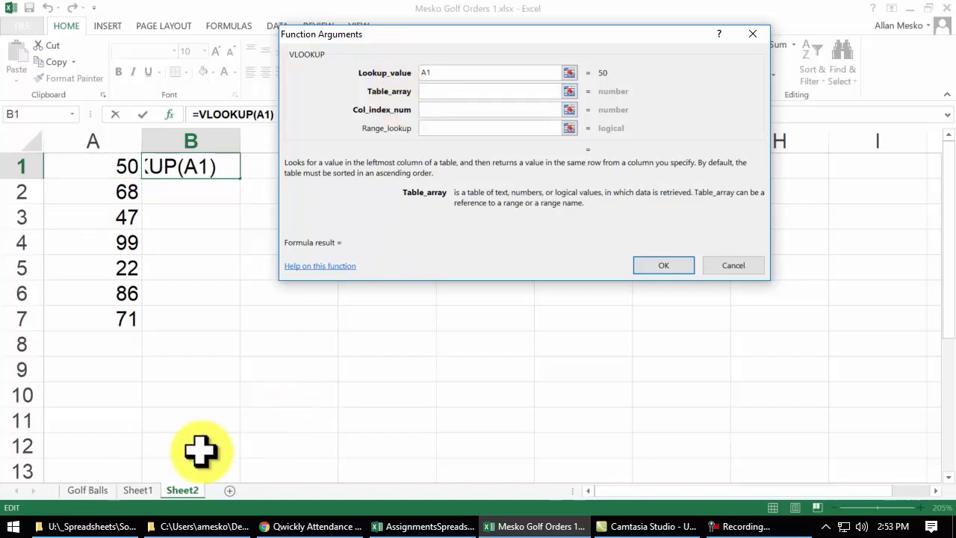
click(137, 493)
drag(413, 47, 589, 206)
drag(341, 157, 402, 221)
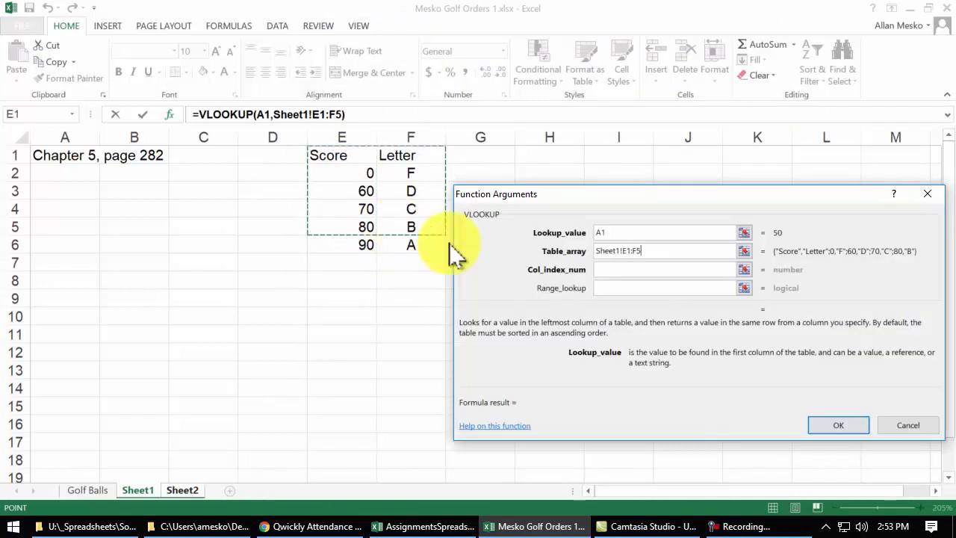
double_click(644, 249)
key(BackSpace)
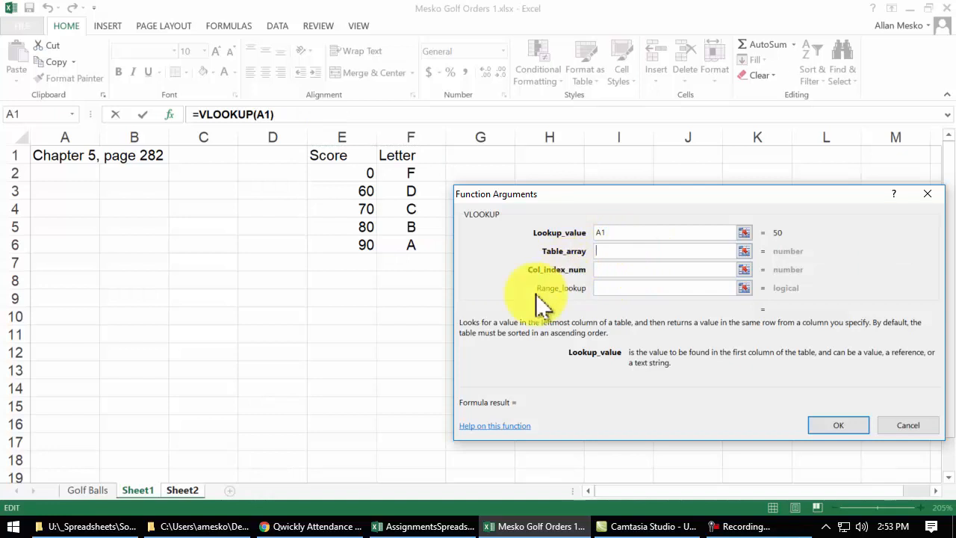
drag(336, 154, 399, 240)
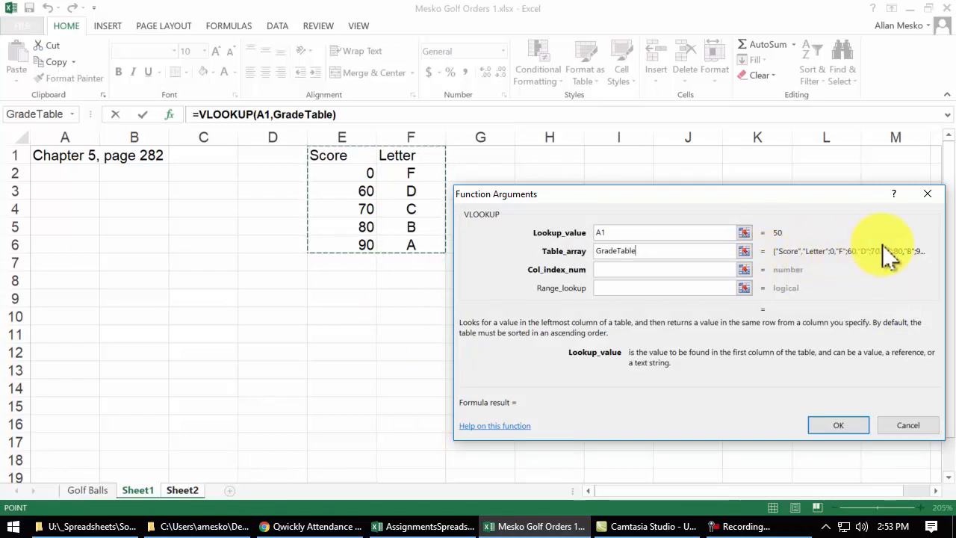
Set VLOOKUP's column index number to 2 so it returns the Letter column of the grade table
click(600, 267)
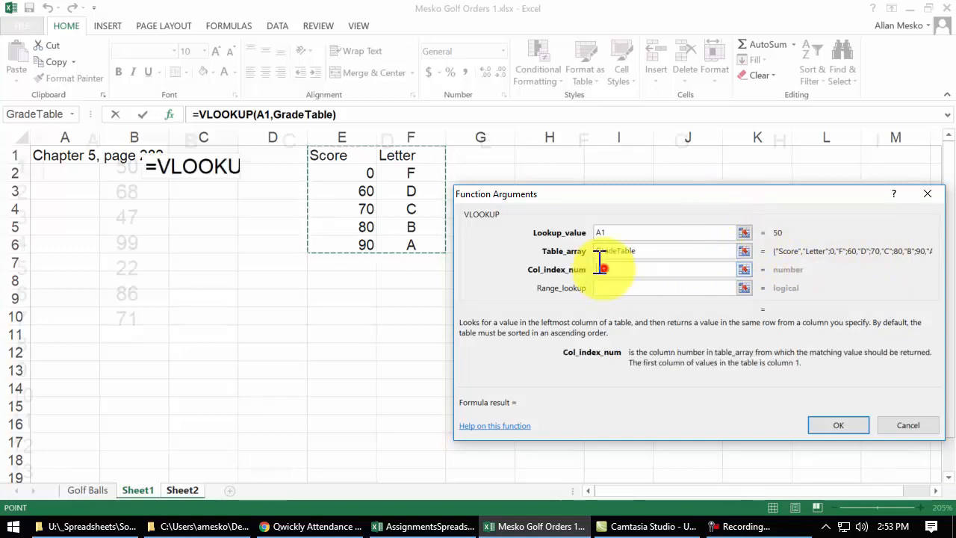
drag(730, 195, 632, 85)
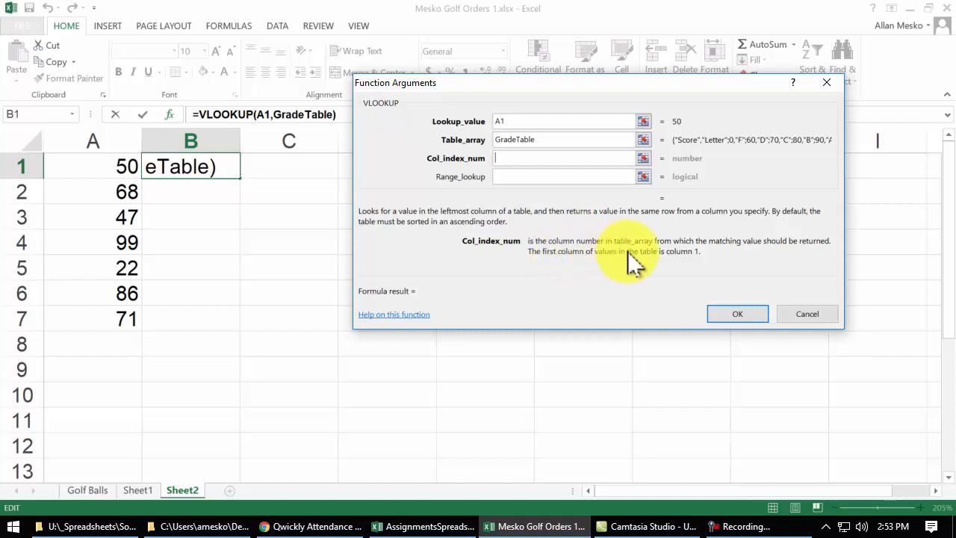
click(135, 490)
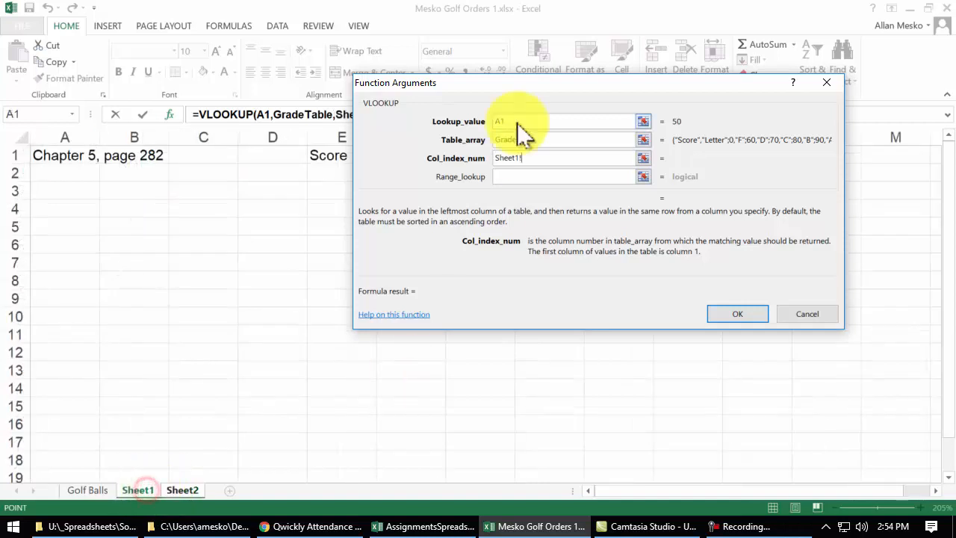
drag(532, 84, 532, 336)
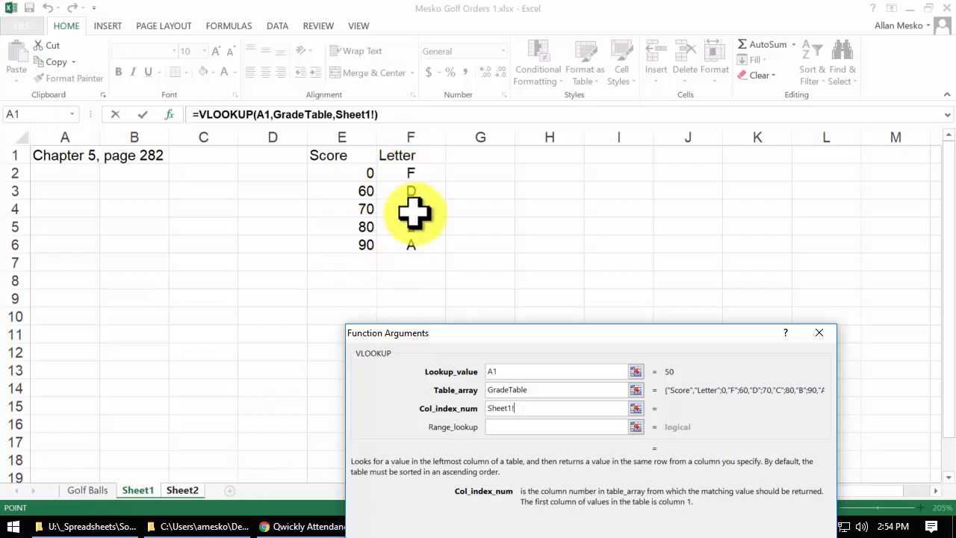
drag(537, 341, 642, 127)
double_click(623, 194)
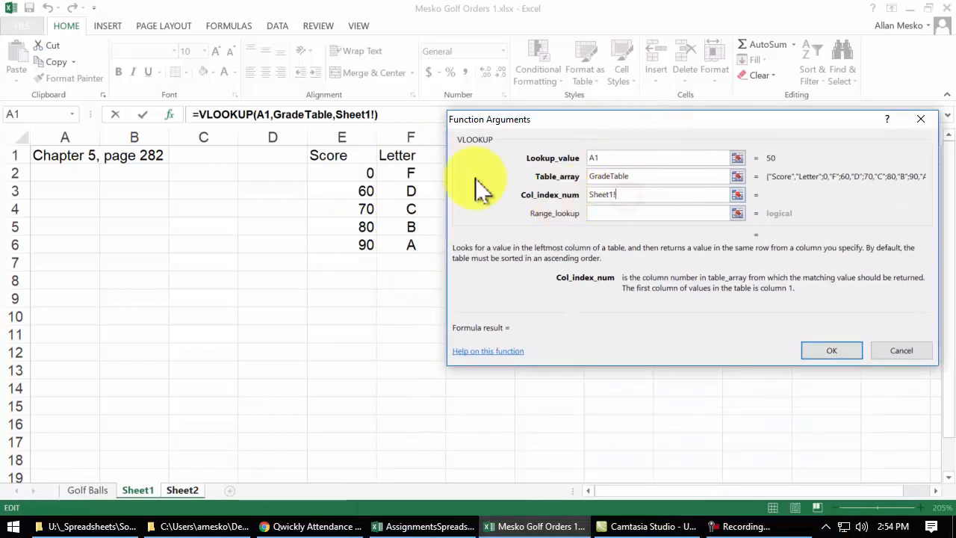
text(2)
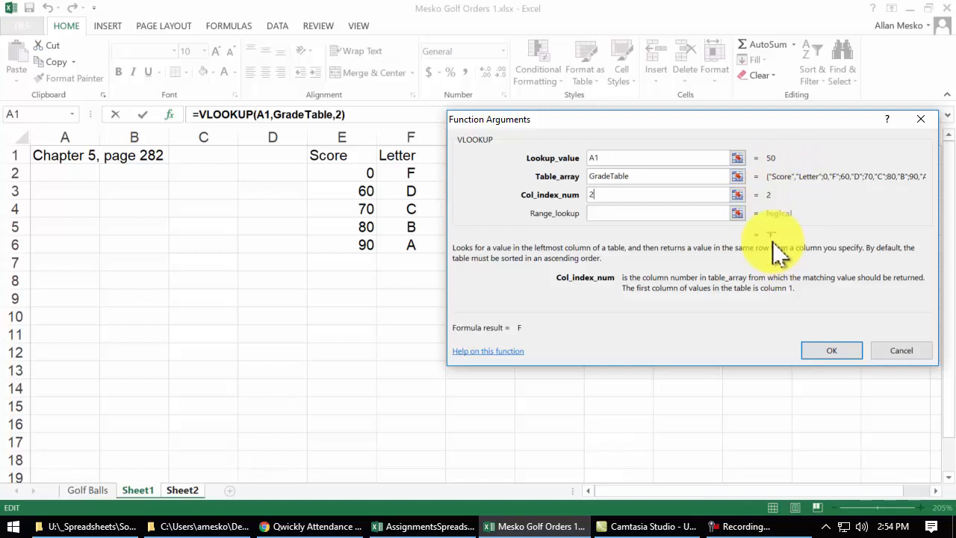
Try VLOOKUP's range lookup argument with true and with false, clearing the value after each trial
click(593, 213)
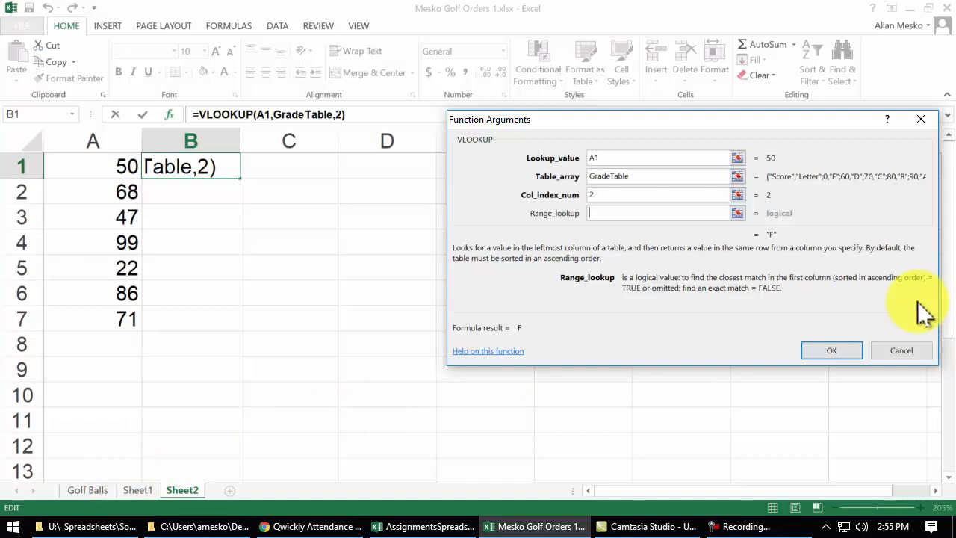
click(618, 212)
text(true)
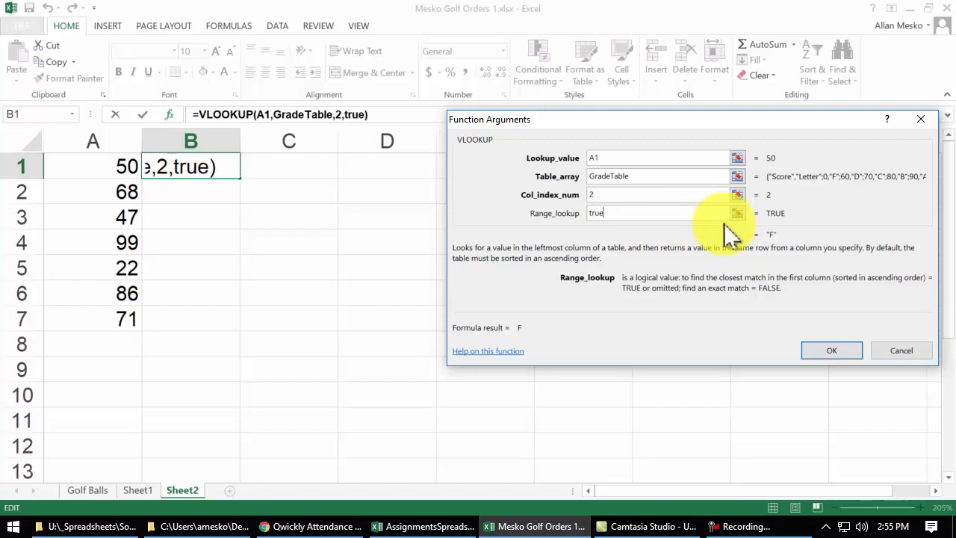
double_click(618, 210)
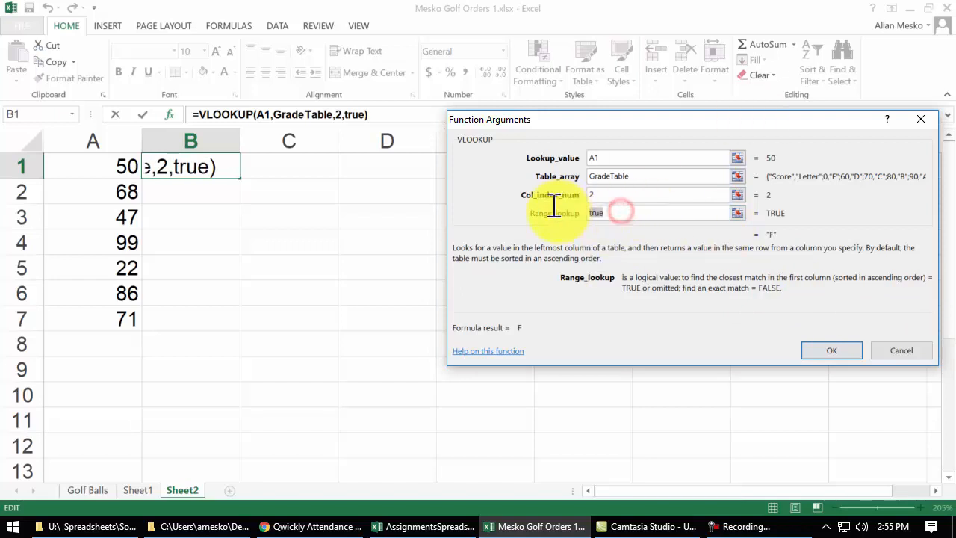
key(BackSpace)
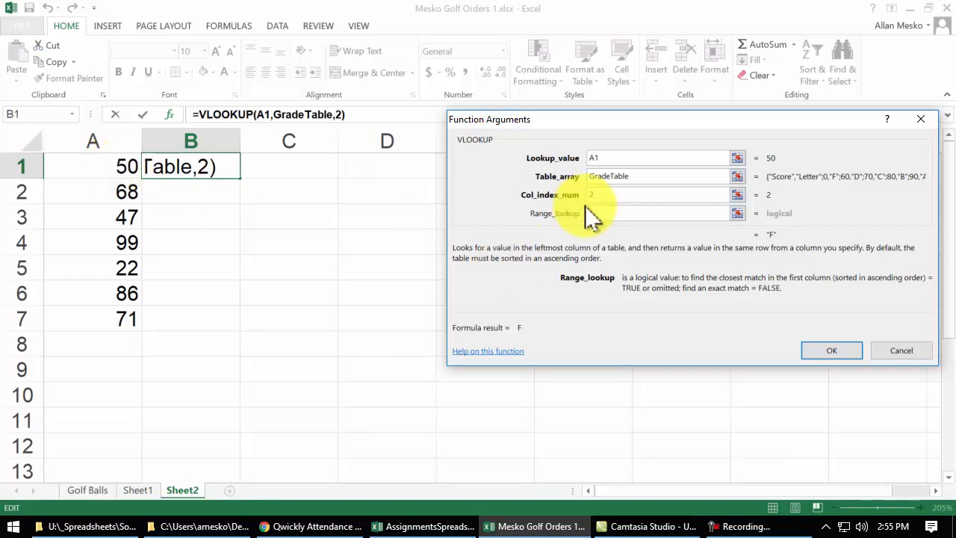
text(false)
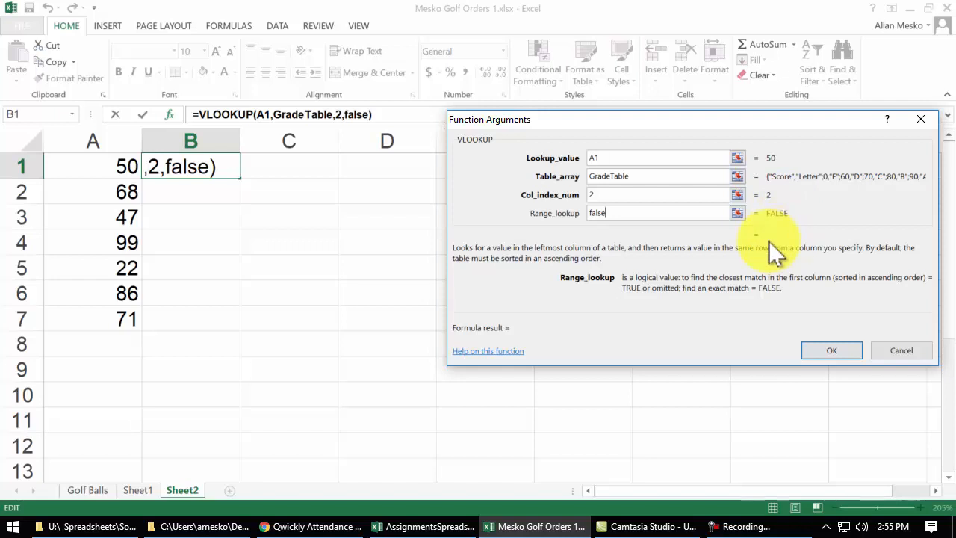
click(644, 214)
drag(541, 217, 543, 206)
key(Delete)
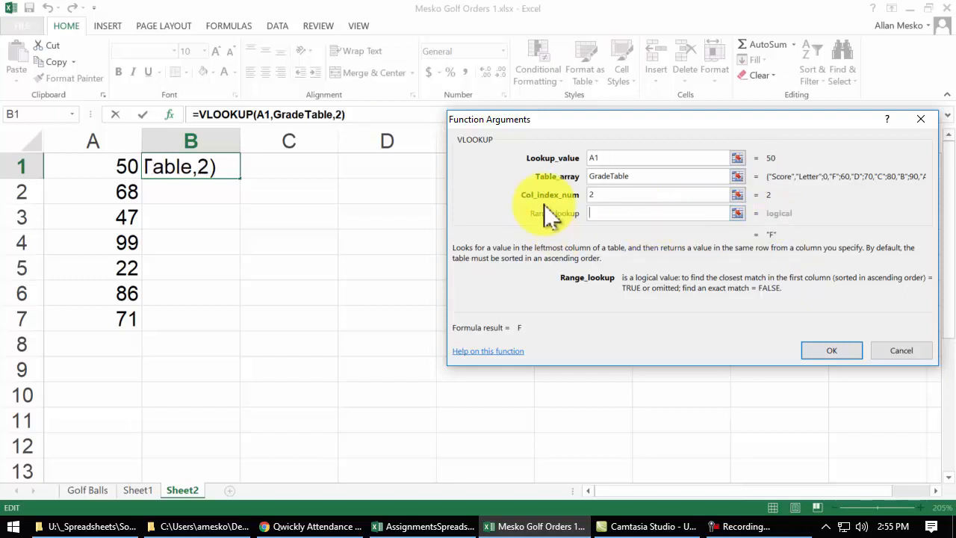
Accept the VLOOKUP formula and insert a heading row above the scores with Score in A1 and Letter(lookup) in B1
click(836, 351)
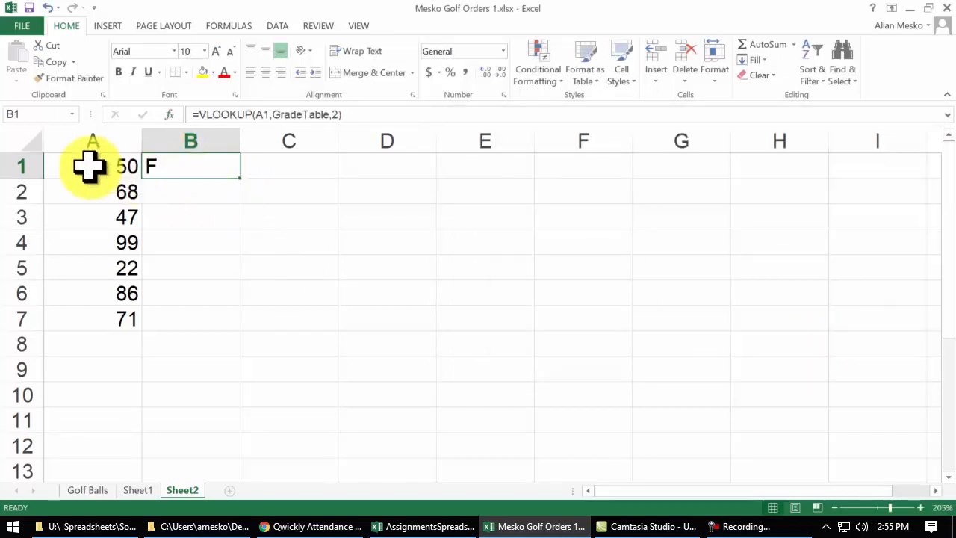
right_click(24, 166)
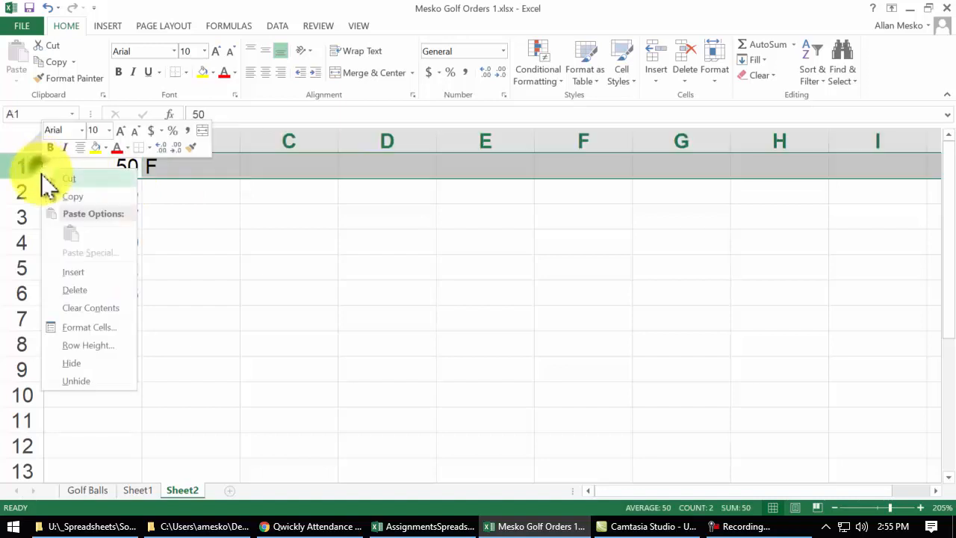
click(82, 273)
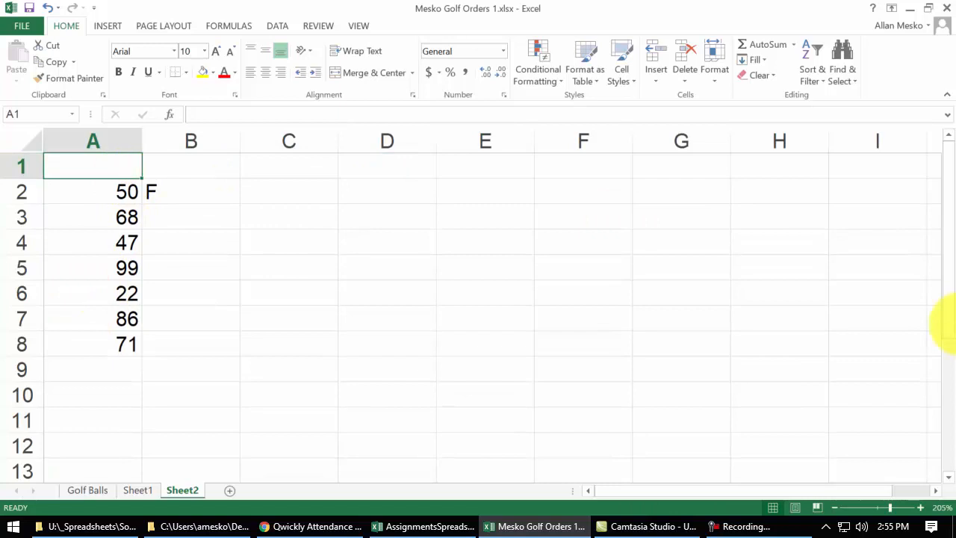
text(Score)
key(Tab)
text(Le)
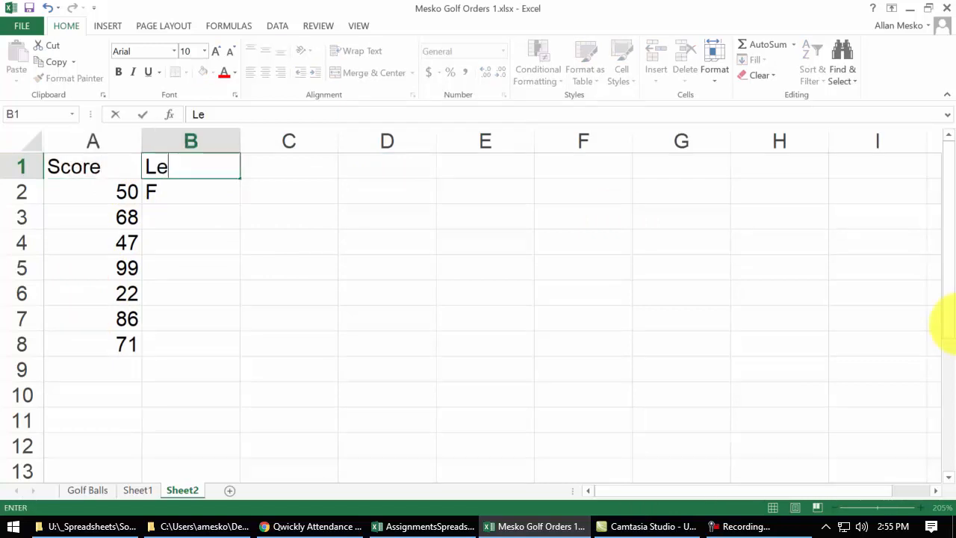
text(tter(lookup))
Fill the VLOOKUP formula from B2 down to B8 beside all the scores
click(218, 193)
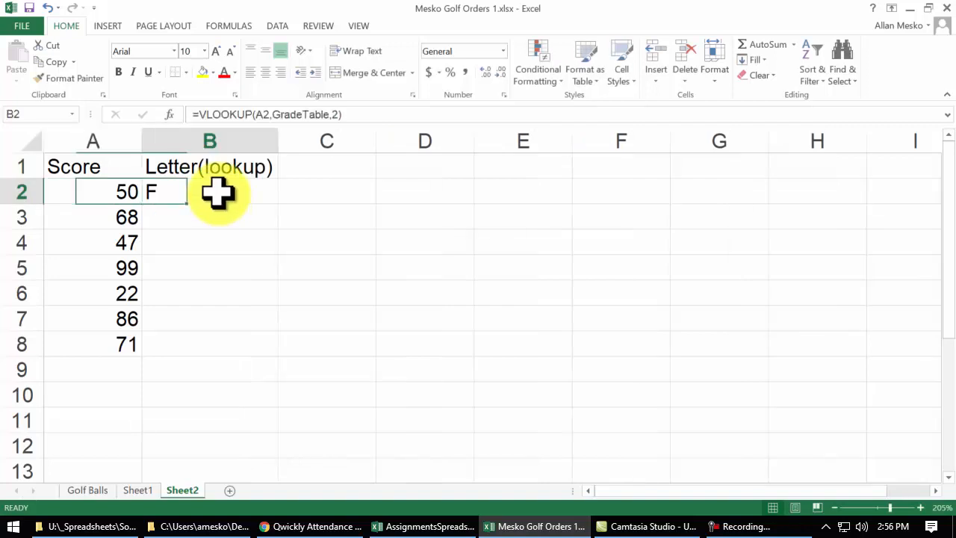
double_click(277, 204)
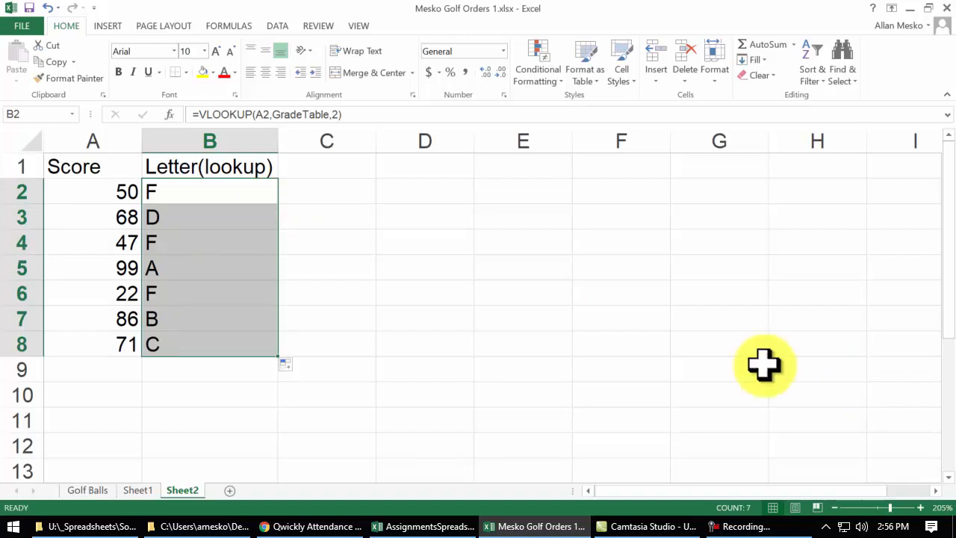
Add a score of 150 in A9 and fill the VLOOKUP formula from B8 down to B9
click(74, 369)
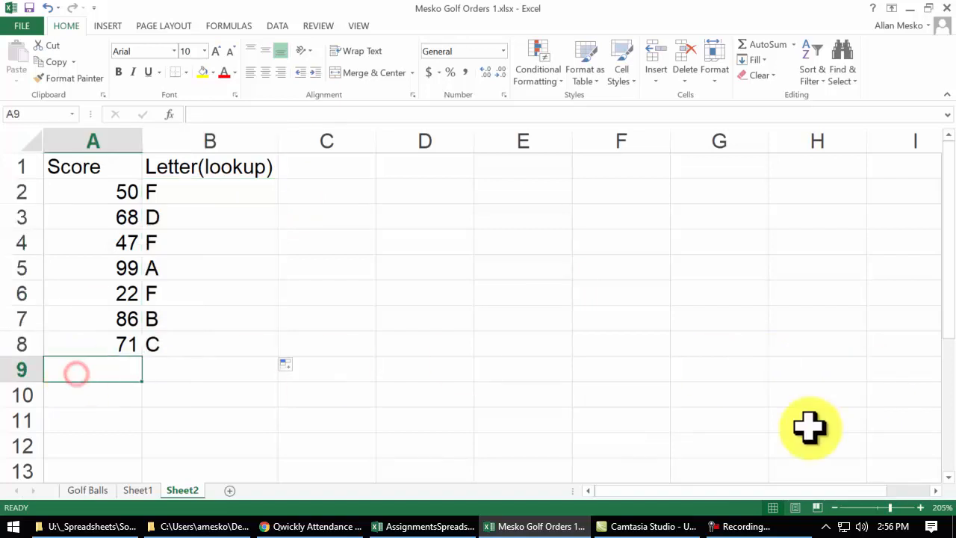
text(150)
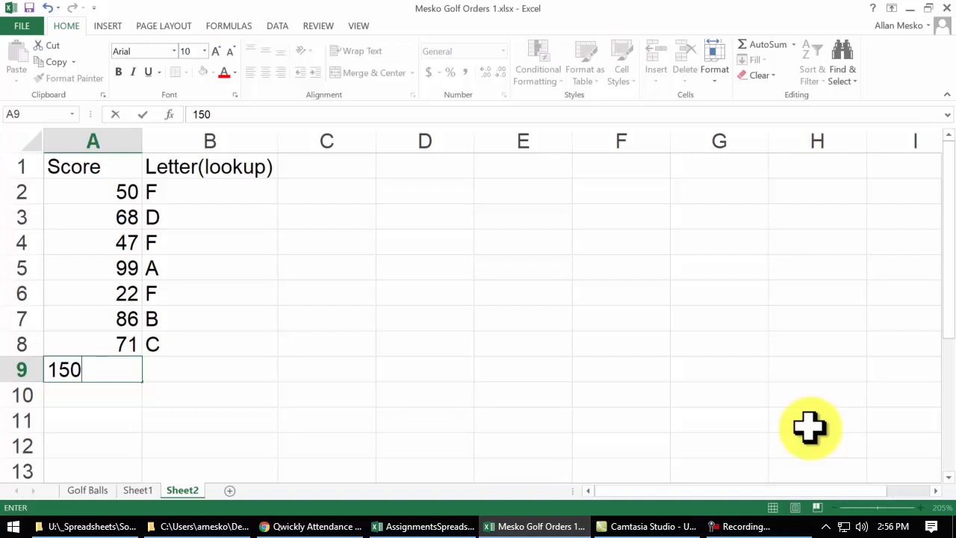
key(Return)
click(248, 344)
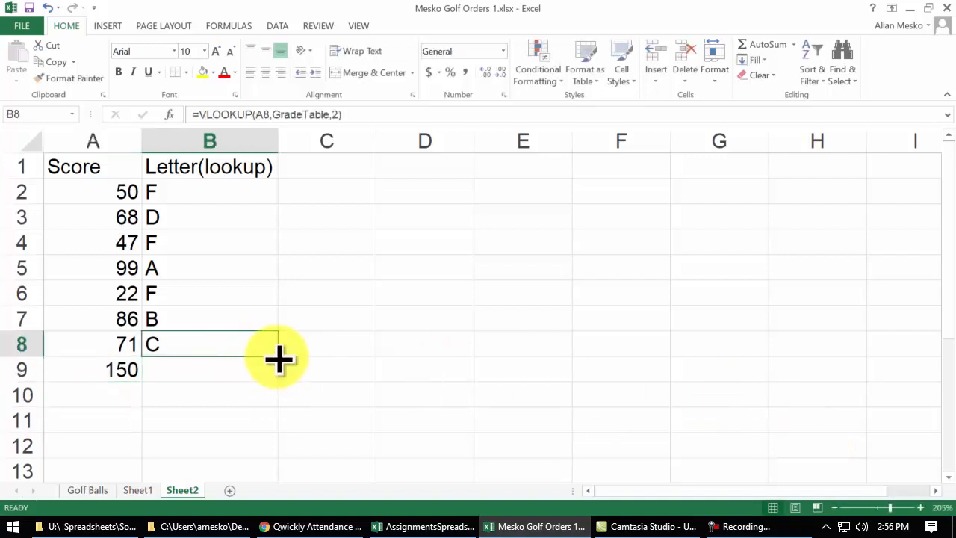
double_click(277, 357)
click(446, 322)
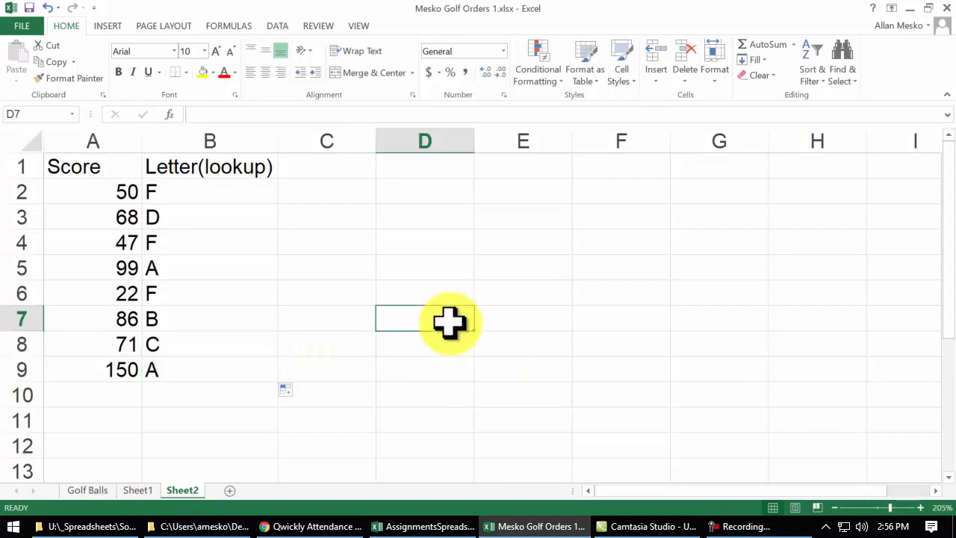
Add a score of -5 in A10 and fill the VLOOKUP formula from B9 down to B10
click(139, 491)
click(341, 246)
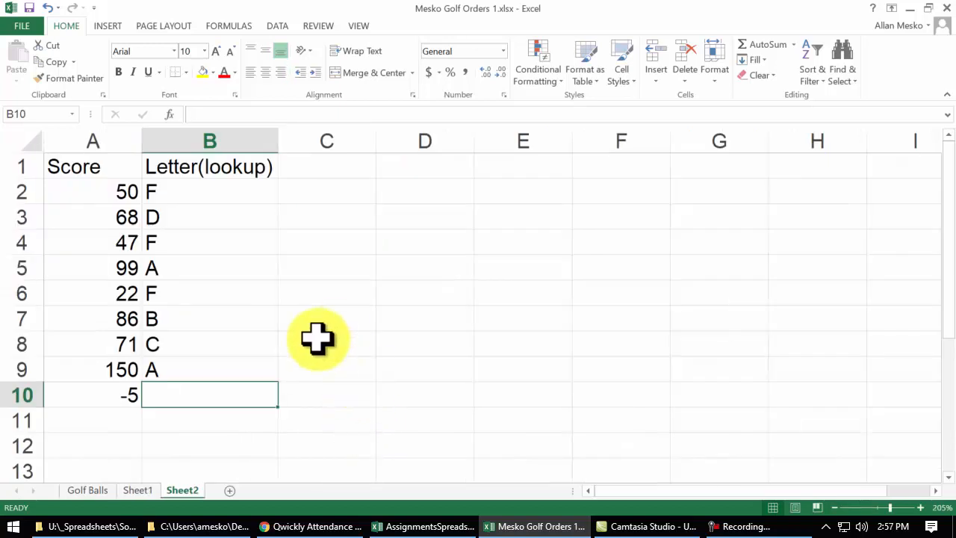
click(254, 373)
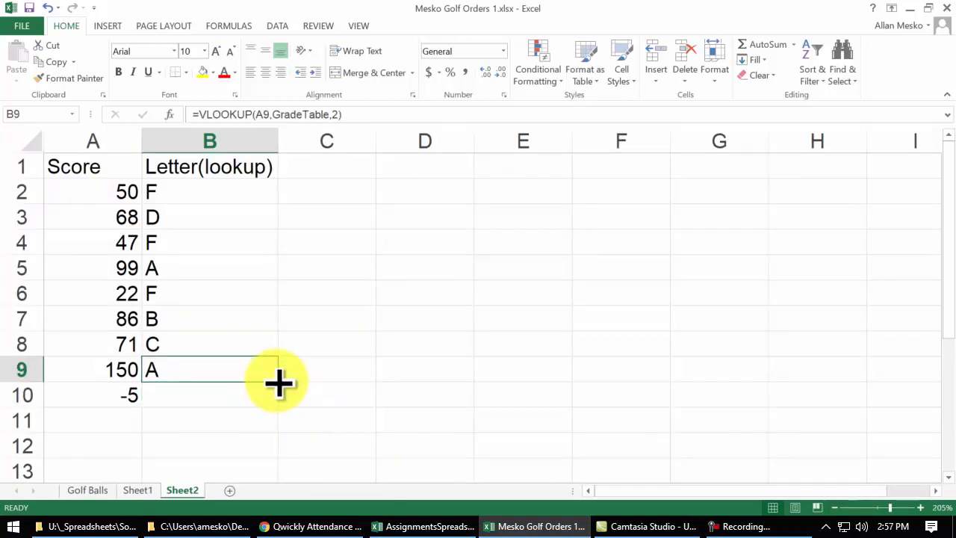
drag(279, 385, 279, 411)
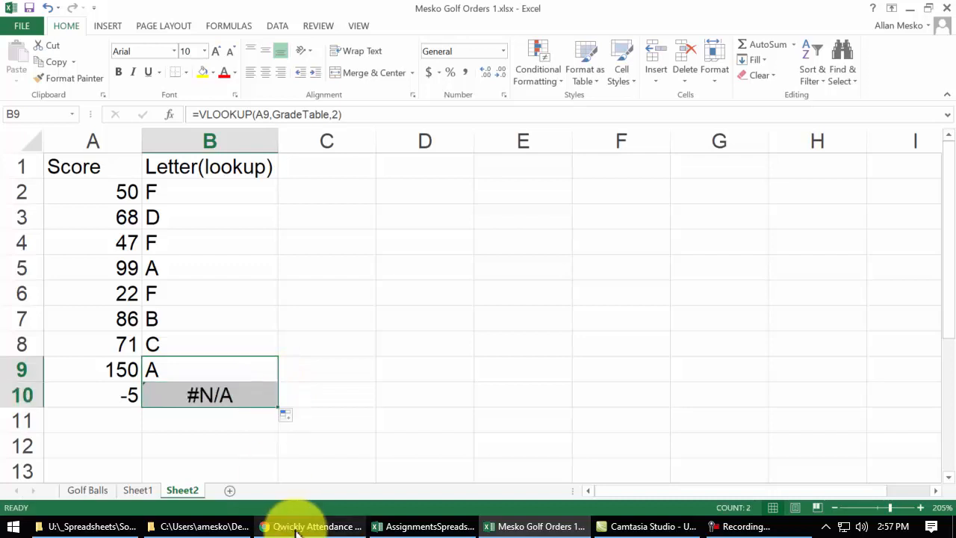
mouse_move(297, 529)
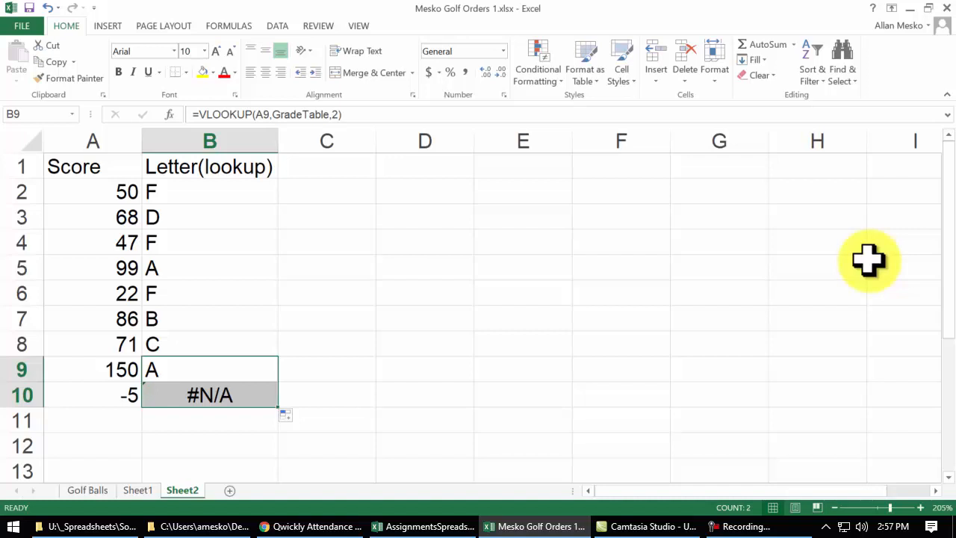
Set the F grade's score threshold in E2 of the Sheet1 grade table to -50
click(139, 492)
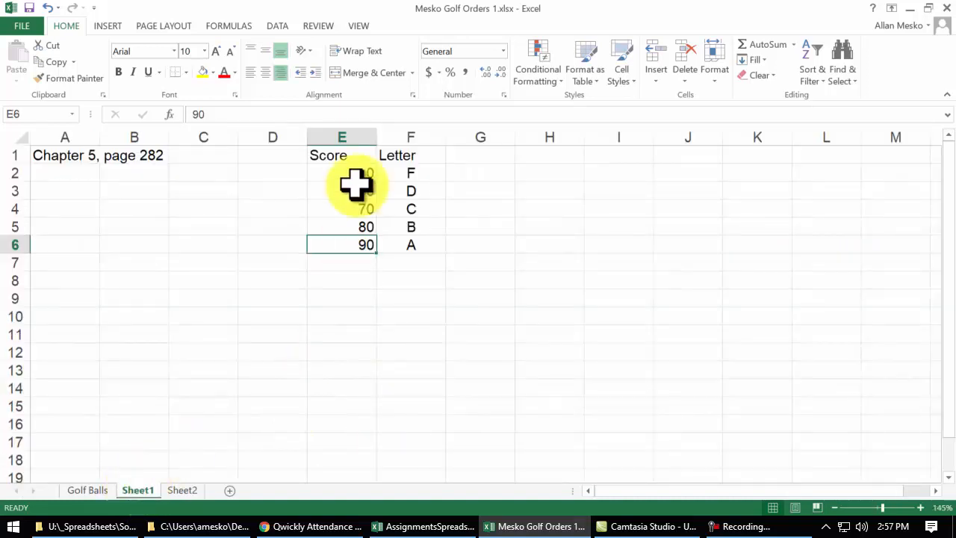
click(356, 173)
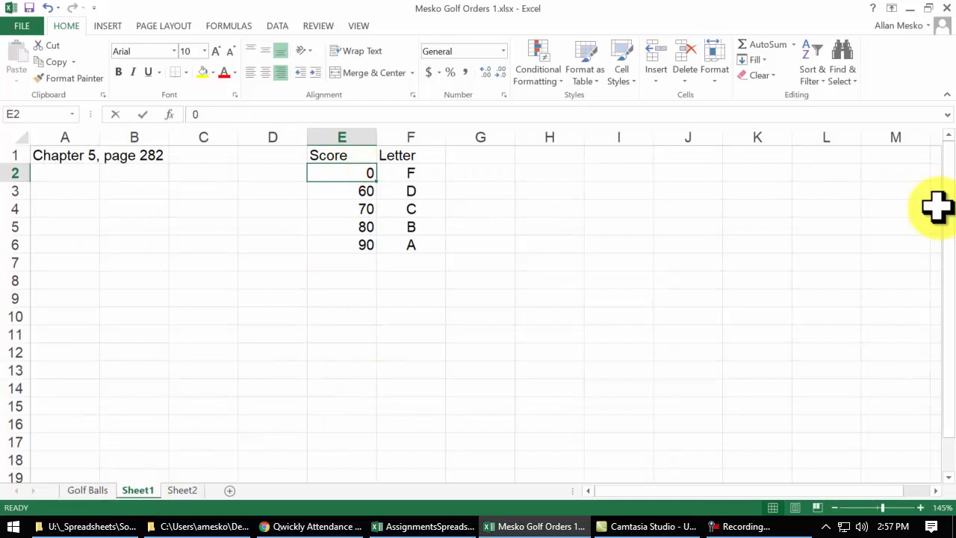
text(-50)
key(Return)
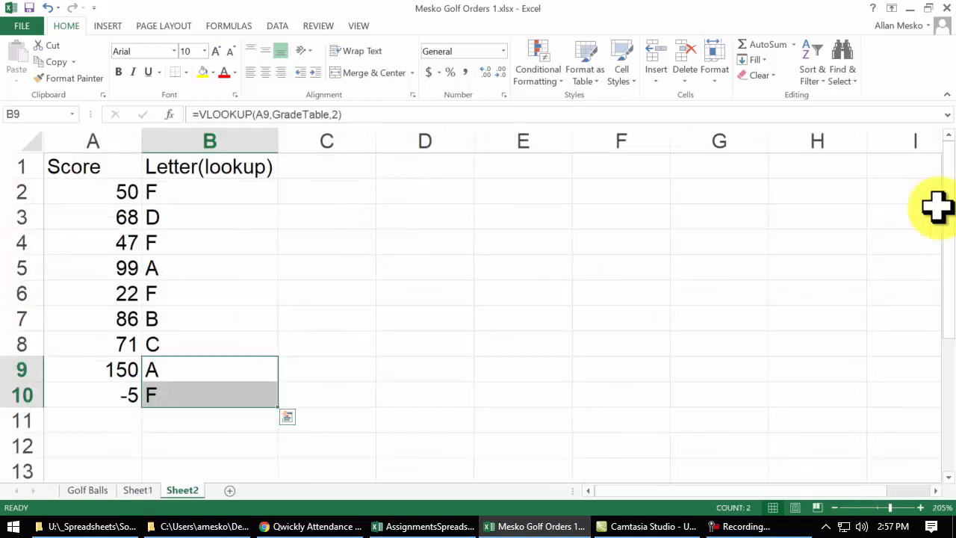
click(367, 256)
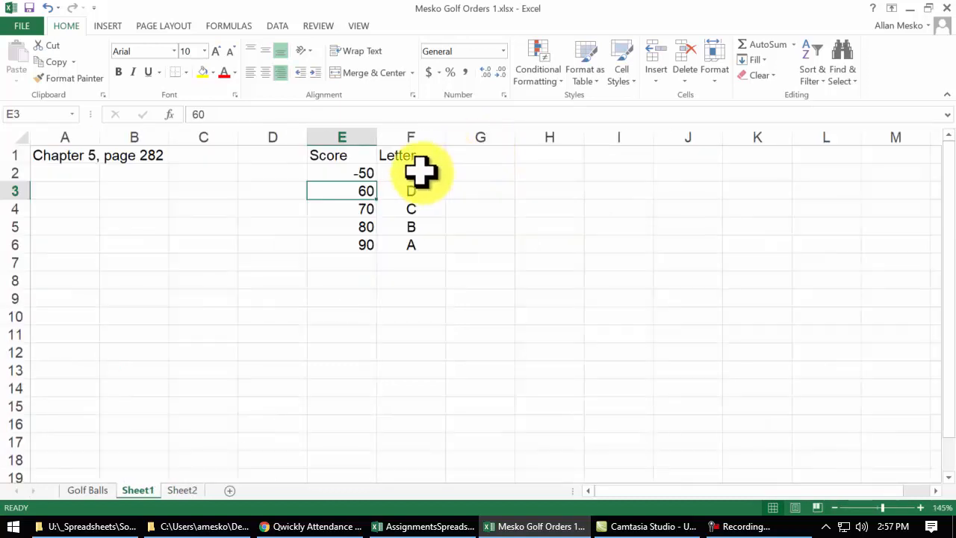
Add a Definition column to the grade table in G1:G6 with Failing, Poor, Average, Good and Excellent from F up to A
drag(413, 172, 414, 244)
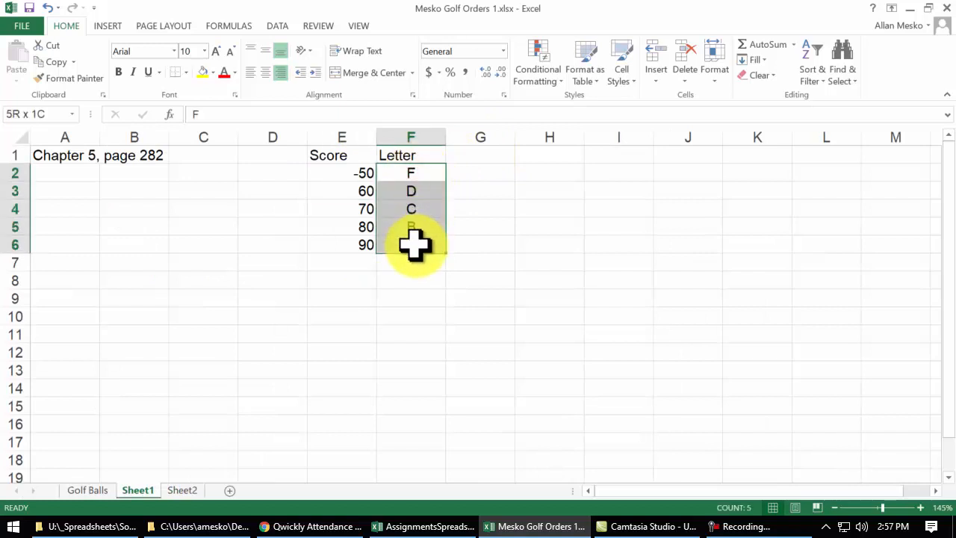
click(480, 154)
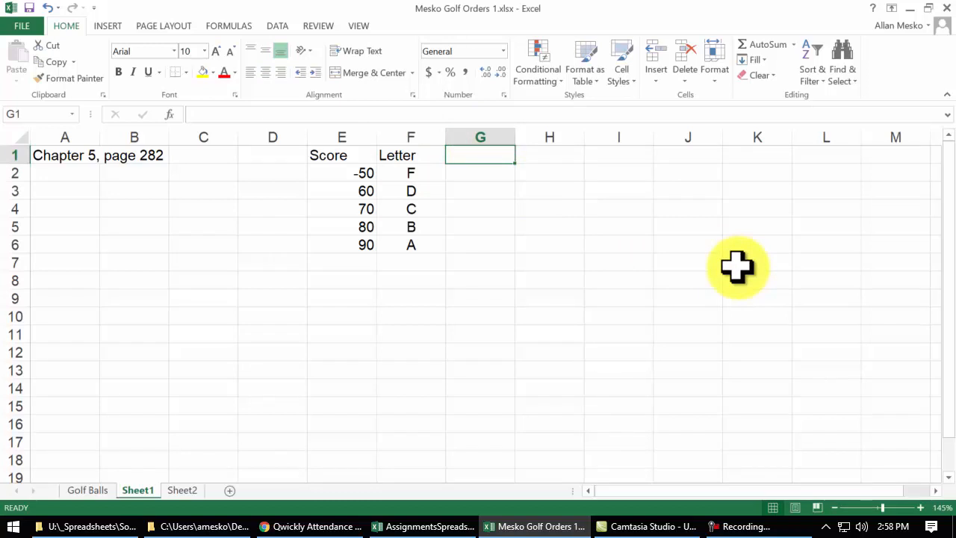
text(Definition)
key(Return)
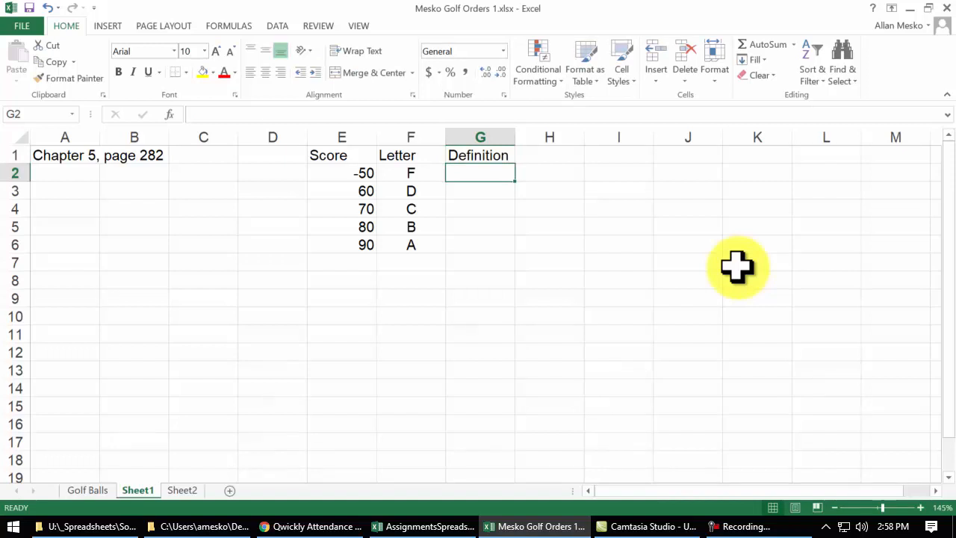
text(Failing)
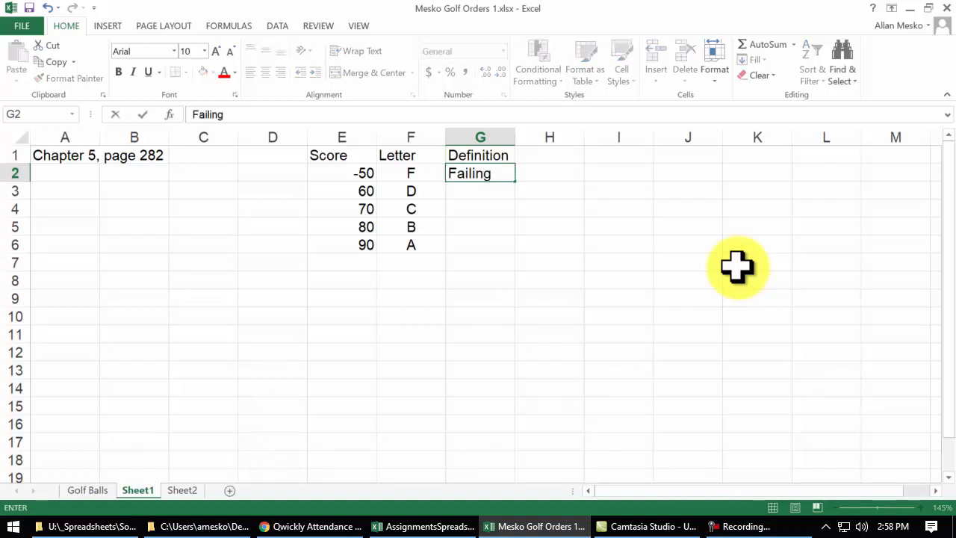
key(Return)
text(Poor)
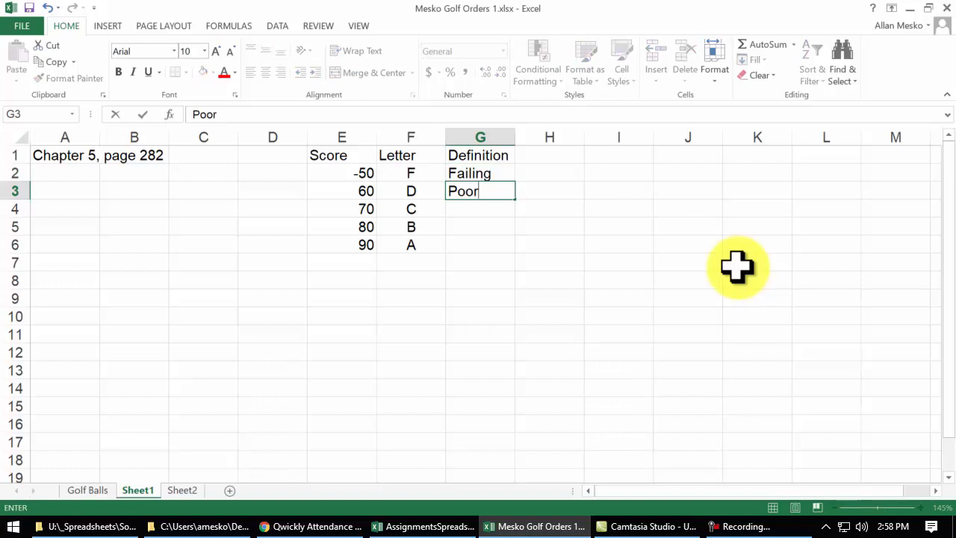
key(Return)
text(Average)
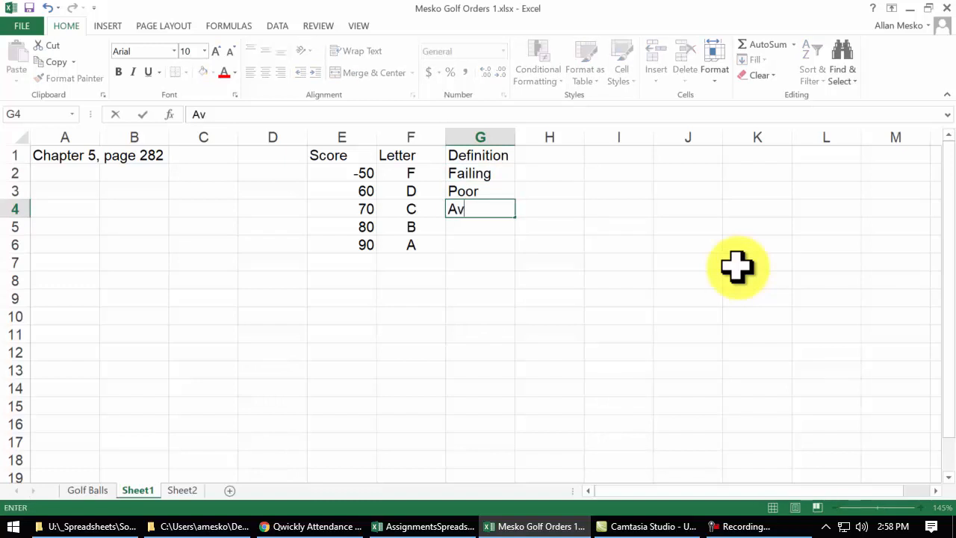
key(Return)
text(Good)
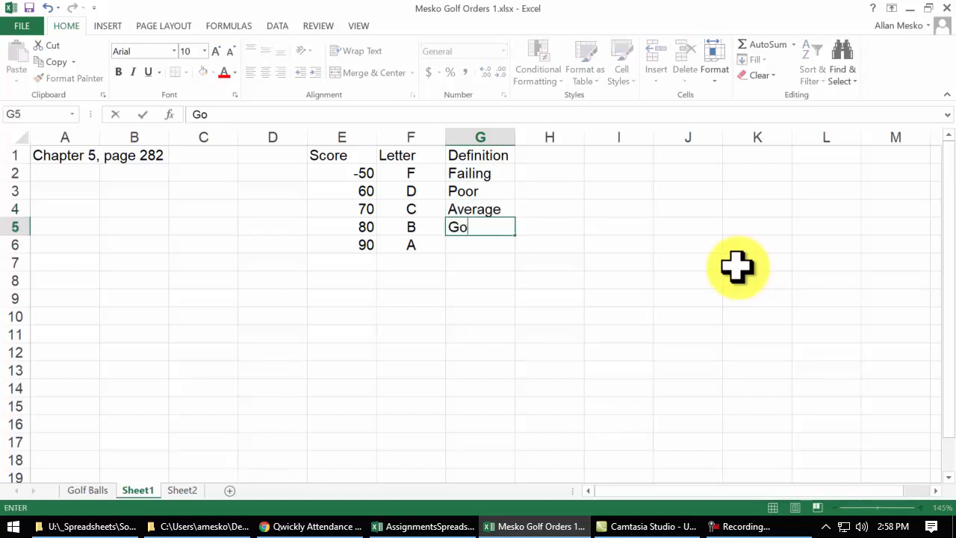
key(Return)
text(Excellent)
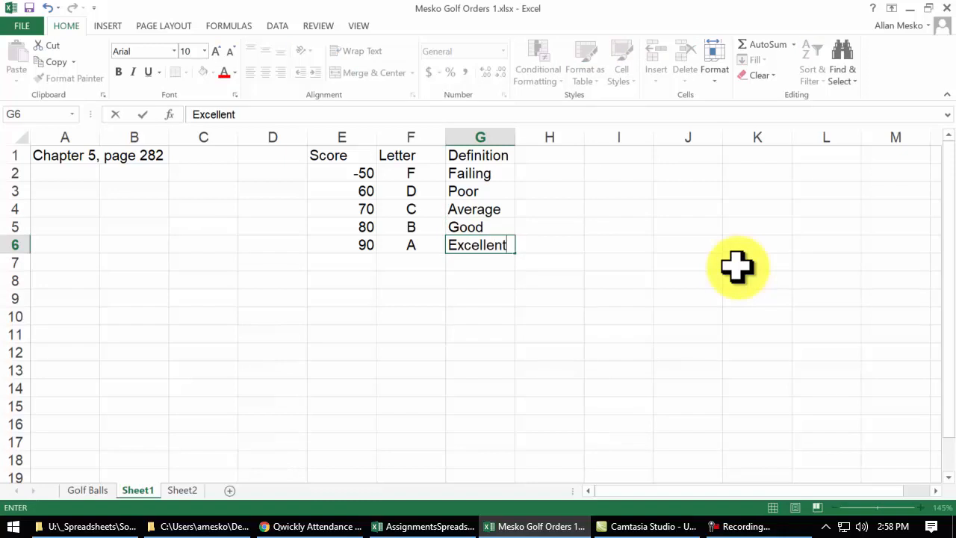
key(Return)
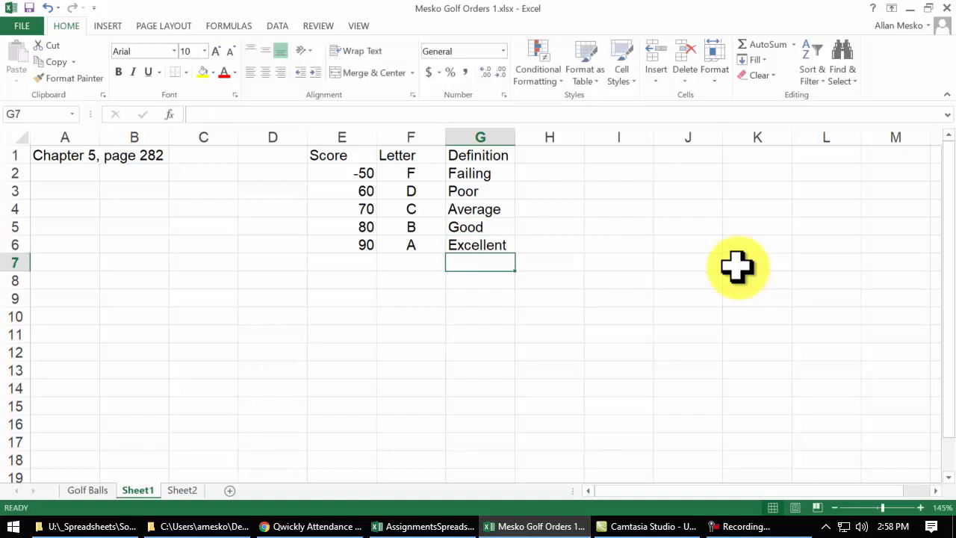
Add a Comment heading in H1 with 'Please, study!' for the F row and 'Try just a bit harder' for the D row
click(535, 155)
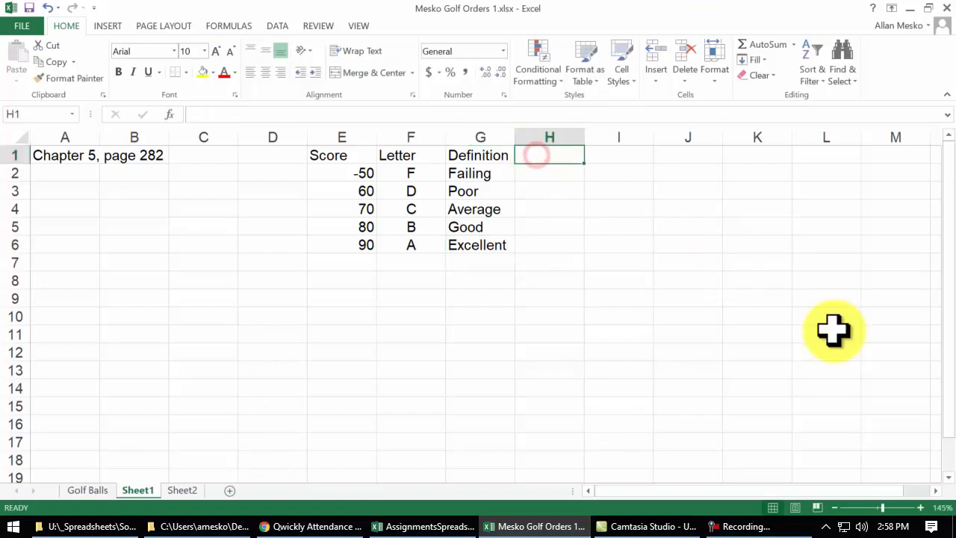
text(Comment)
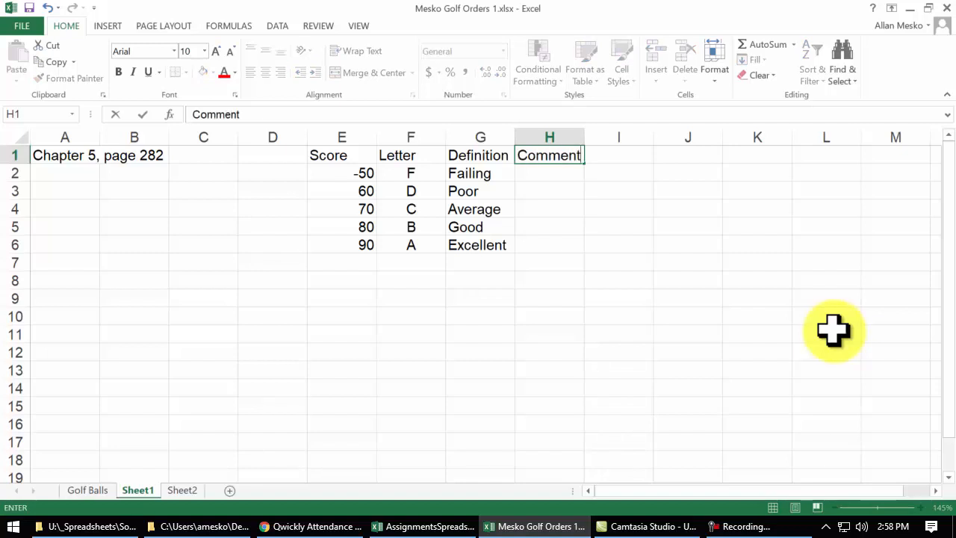
key(Return)
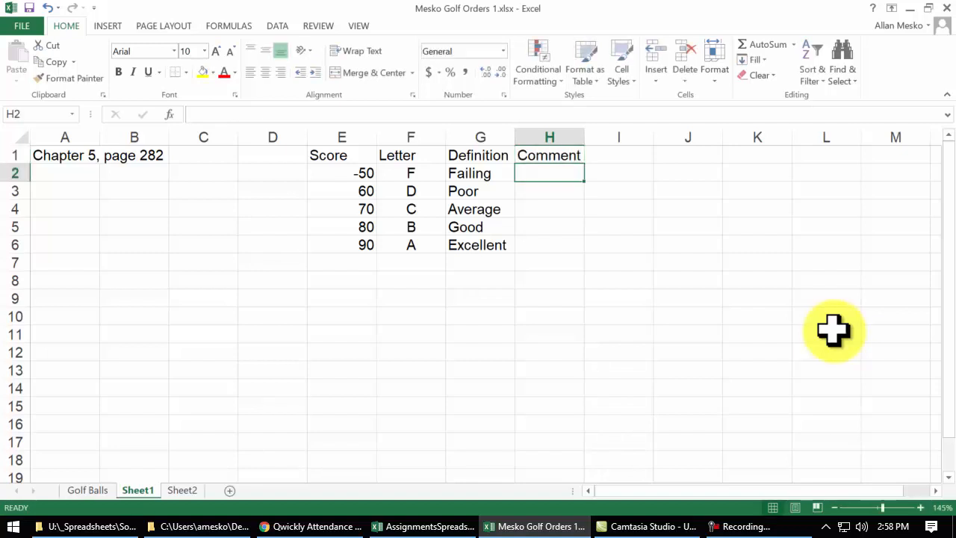
text(Please)
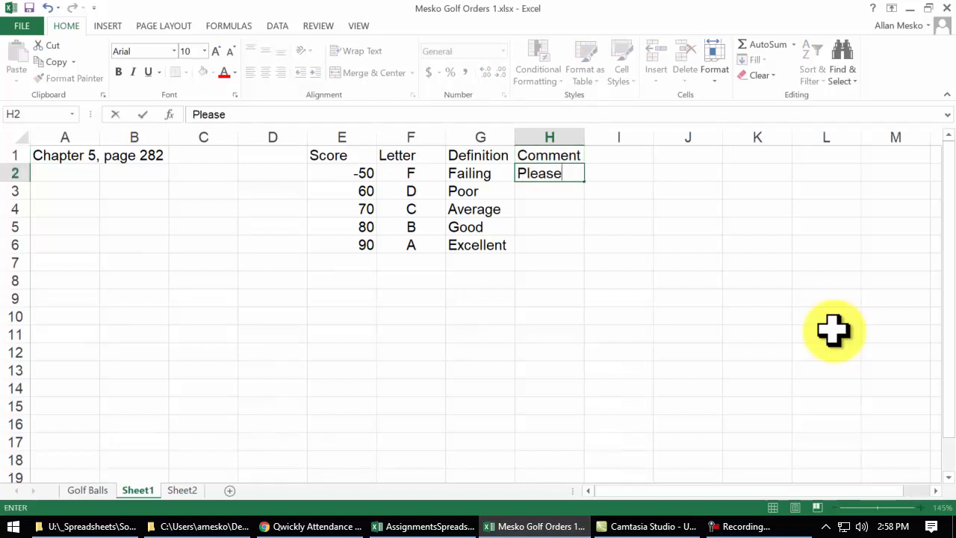
text(, study!)
key(Return)
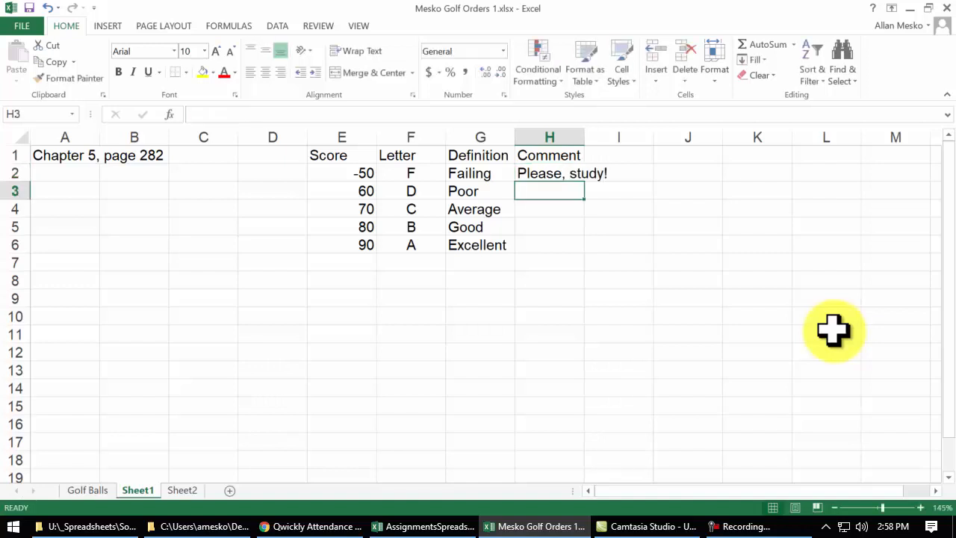
text(Try just a bit harder)
key(Return)
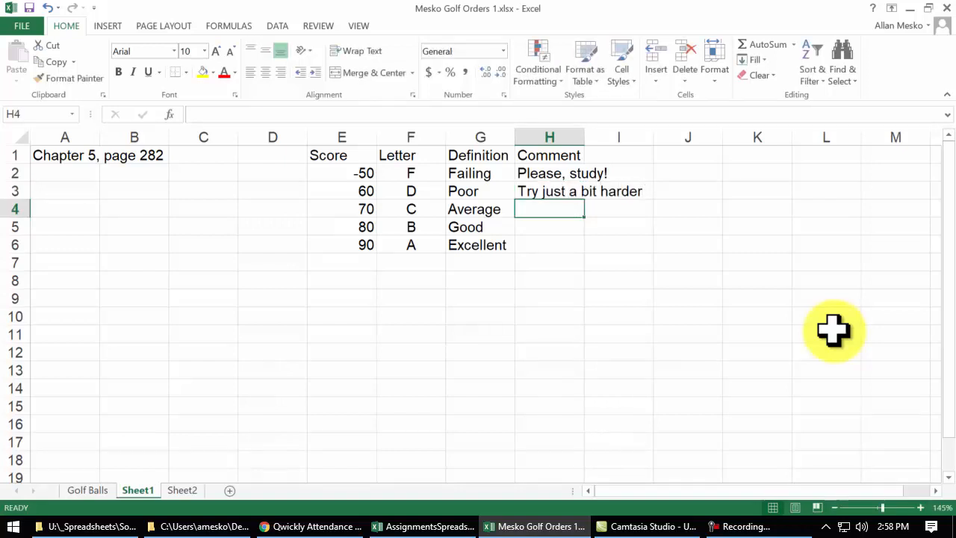
Enter 'OK, but you might do better', 'Very nice!' and 'Can't beat the highest grade!' in H4:H6, and autofit column H
text(OK)
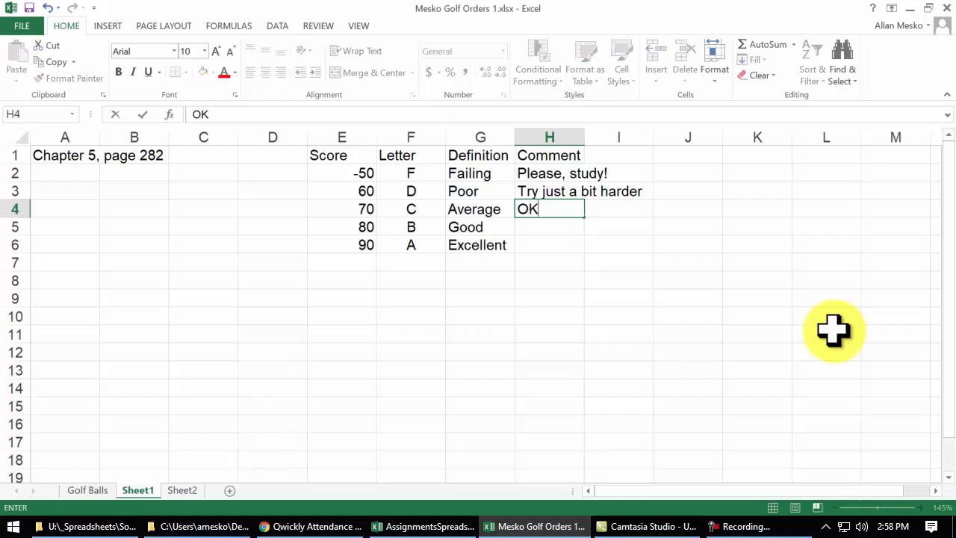
text(, but you)
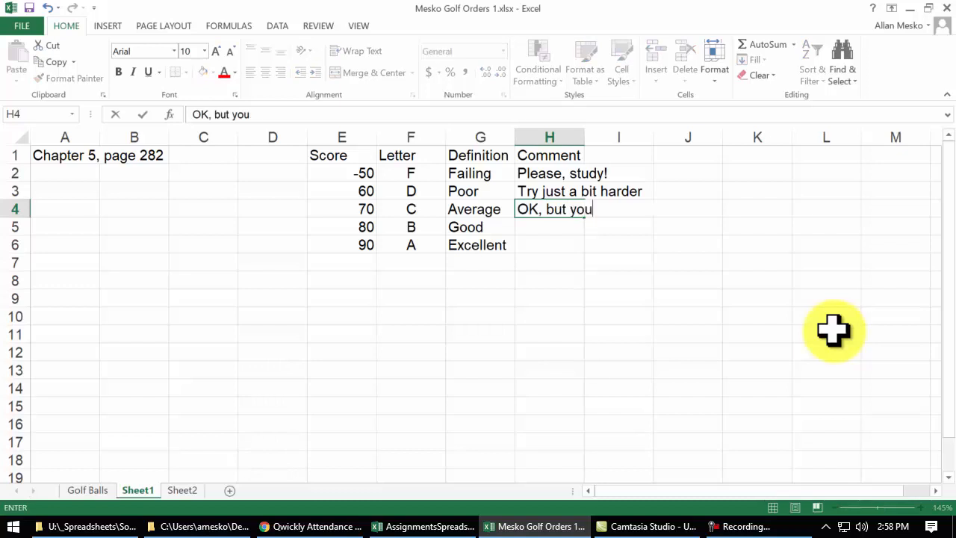
text( might do better)
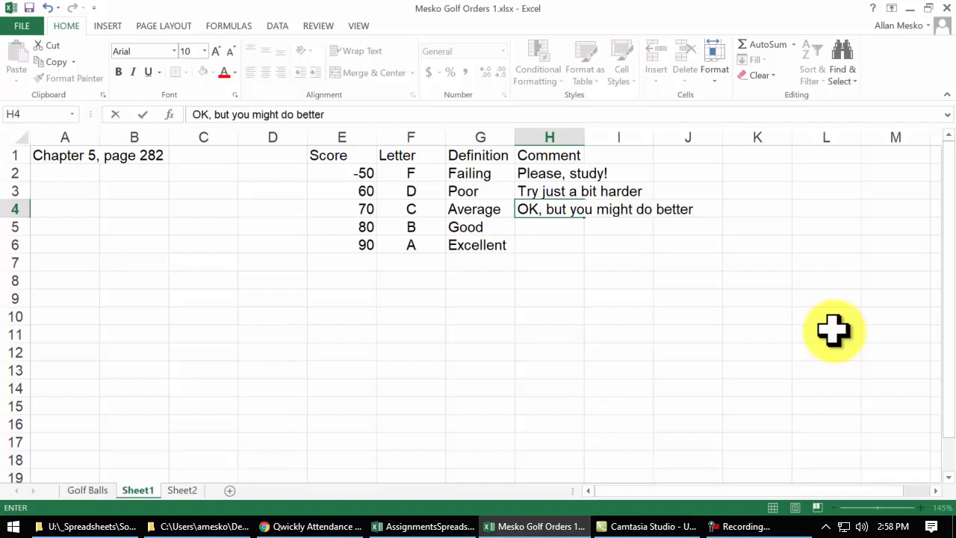
key(Return)
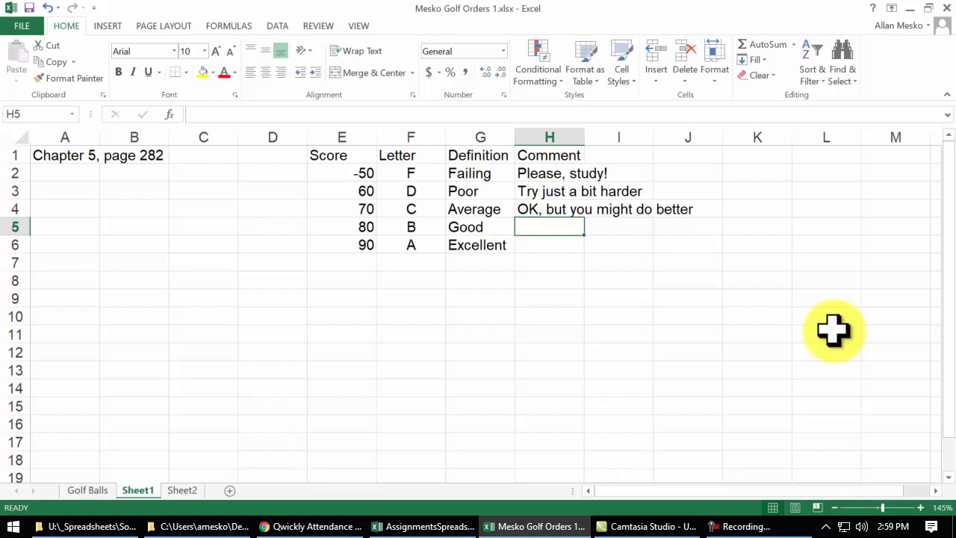
text(Ver)
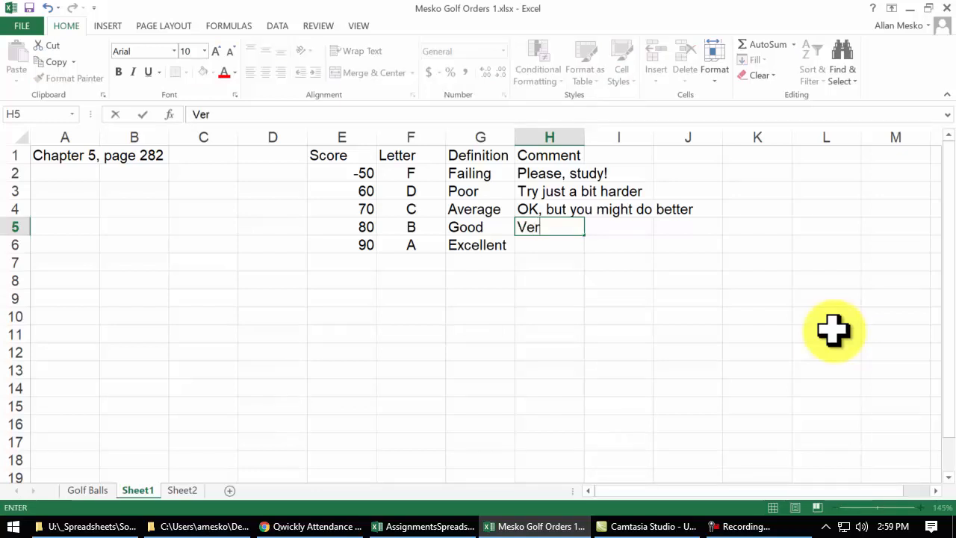
text(y nice!)
key(Return)
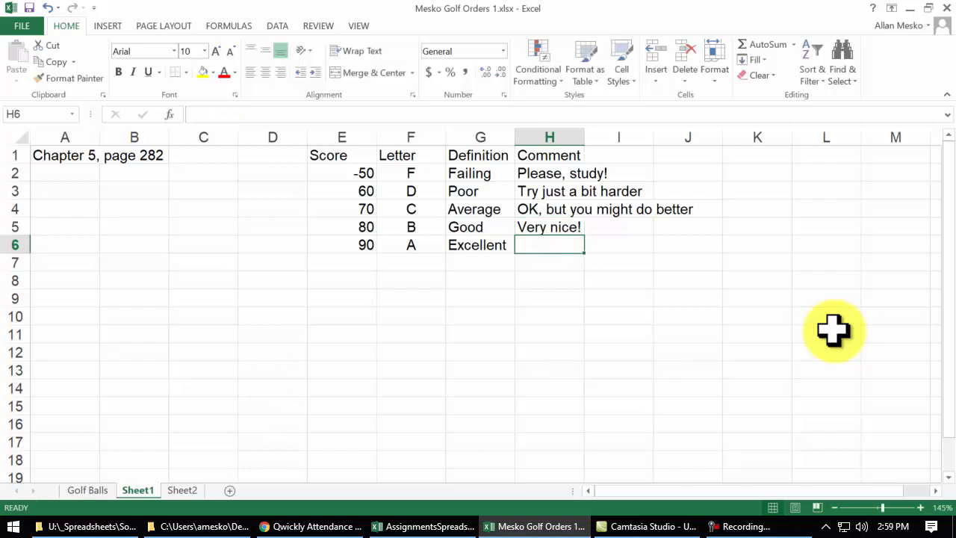
text(Can't beat the highest grade!)
key(Return)
double_click(584, 136)
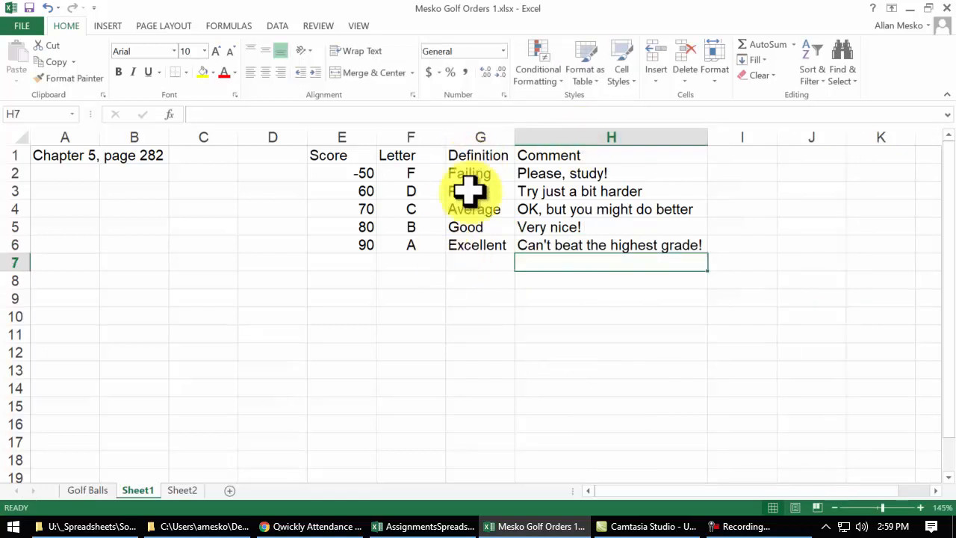
Select the GradeTable named range on Sheet1 to check which columns of the grade table it covers
drag(352, 157, 615, 241)
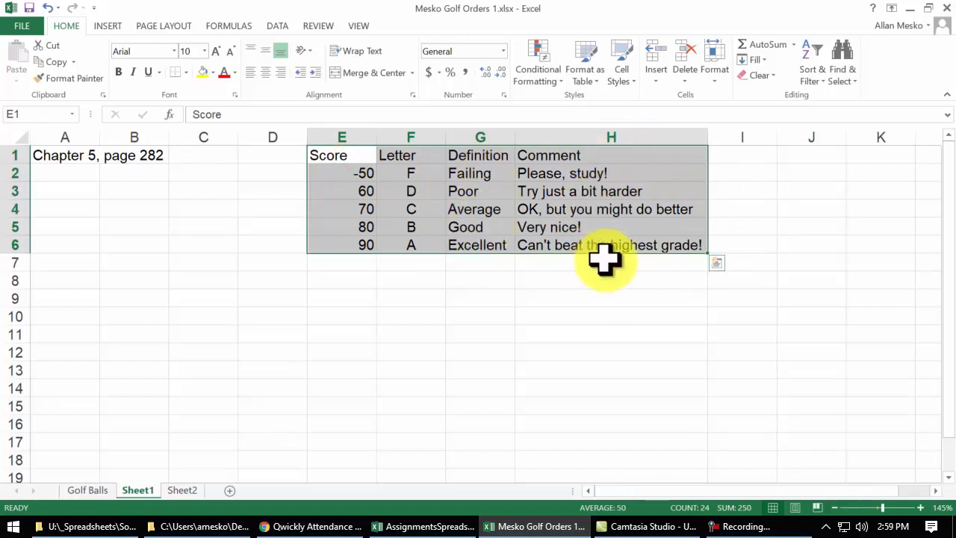
click(88, 115)
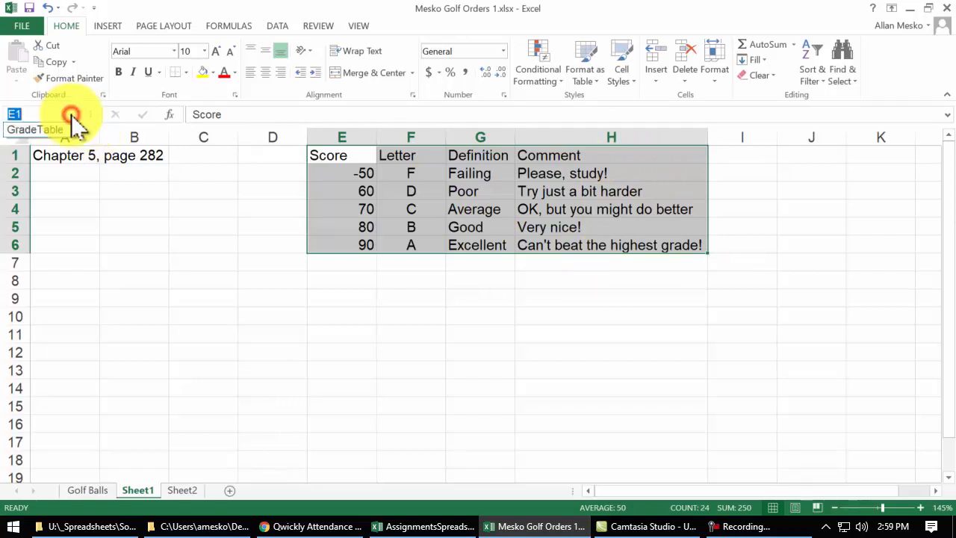
click(64, 130)
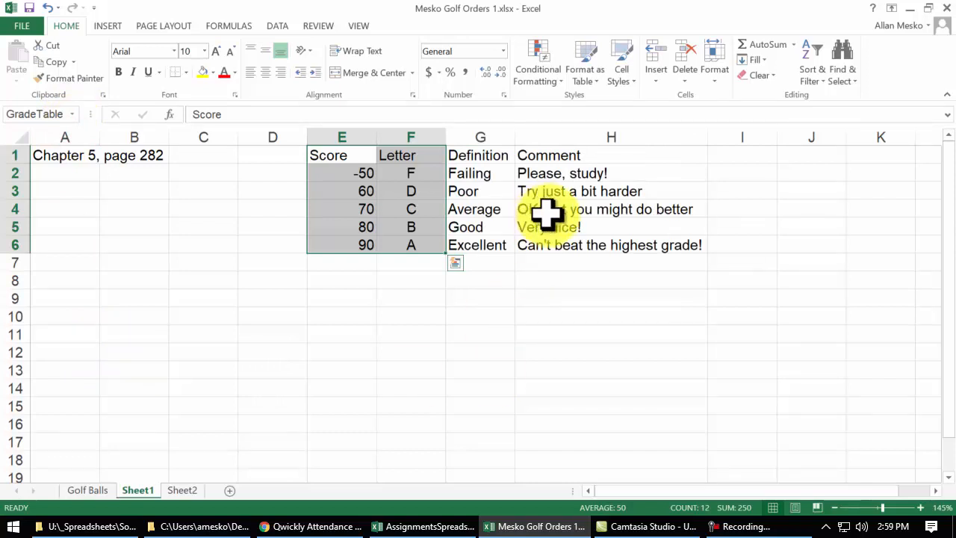
Redefine the GradeTable named range in the Name Manager to refer to Sheet1!$E$1:$H$6
click(238, 27)
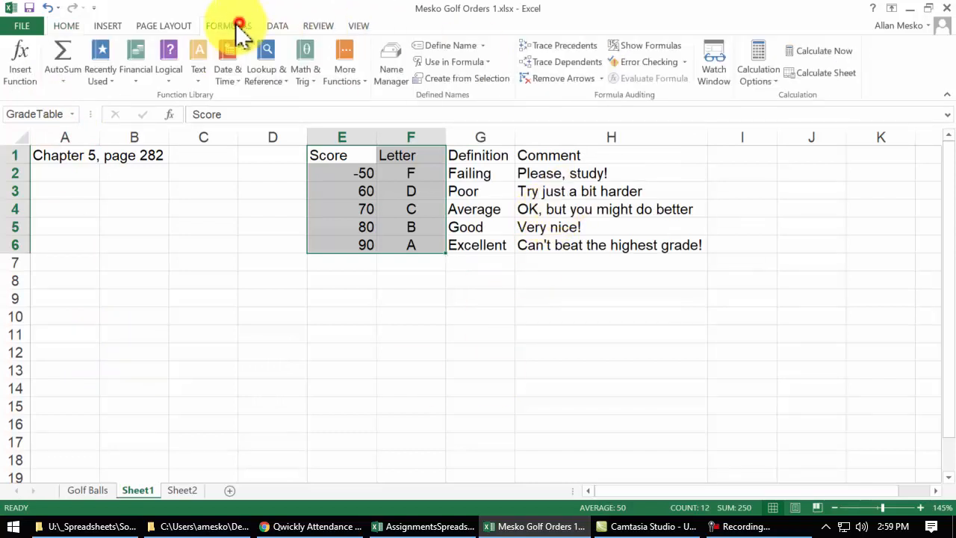
click(396, 70)
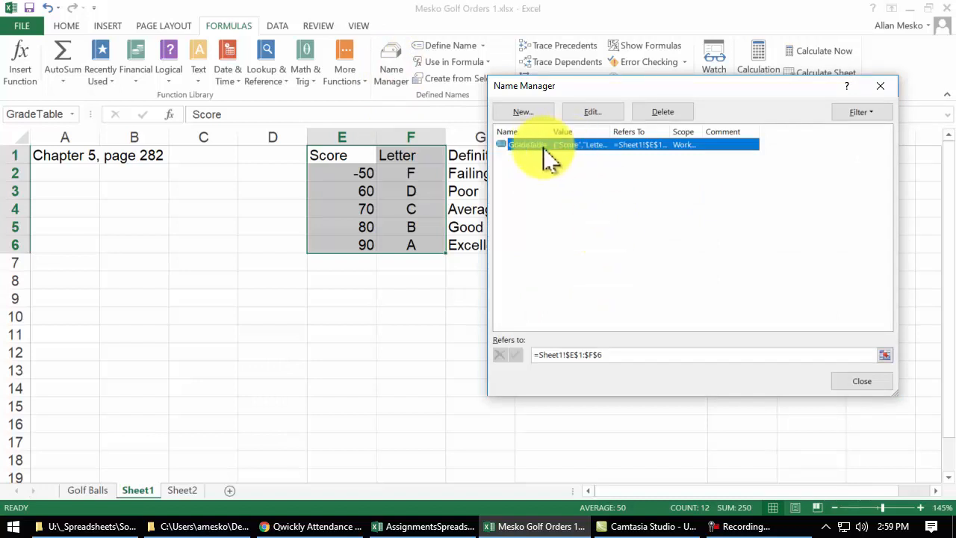
click(602, 349)
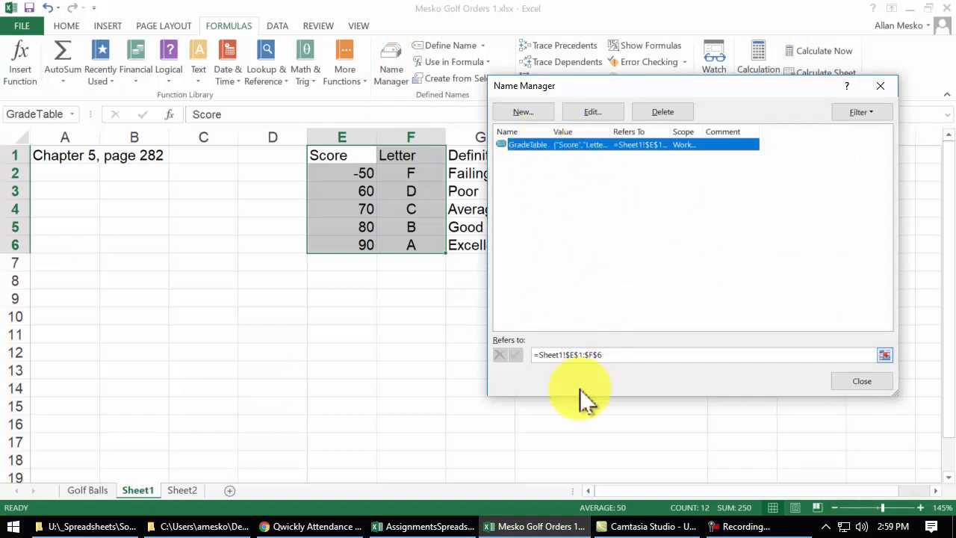
click(564, 351)
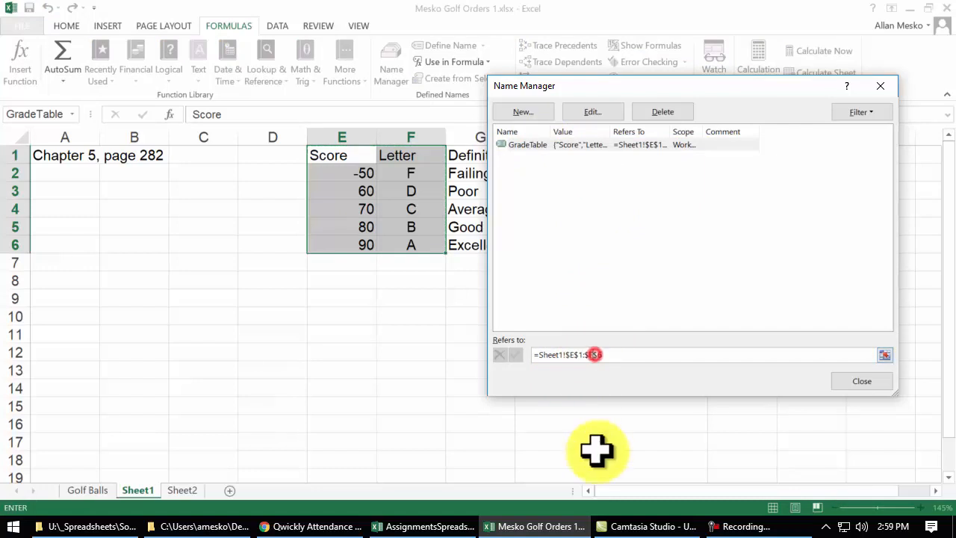
drag(750, 85, 755, 112)
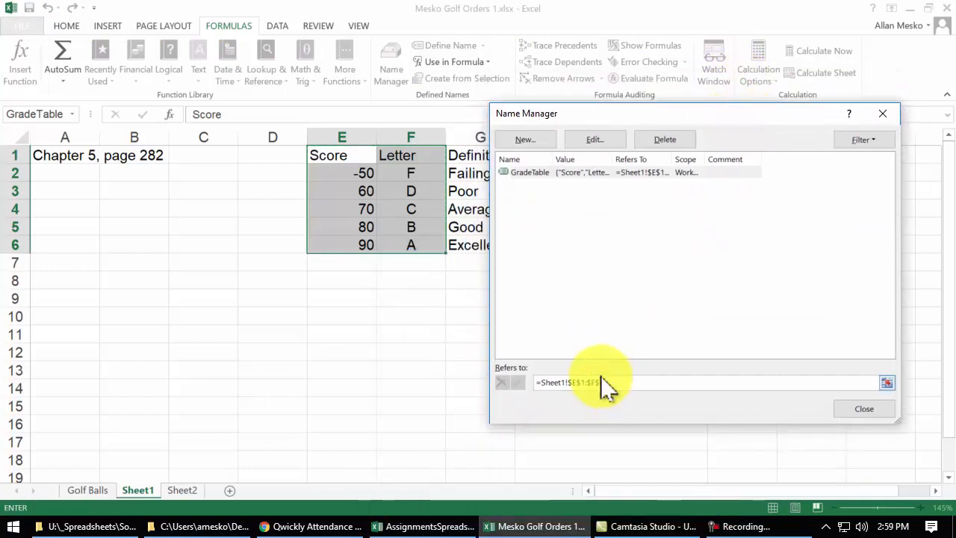
drag(567, 381, 600, 381)
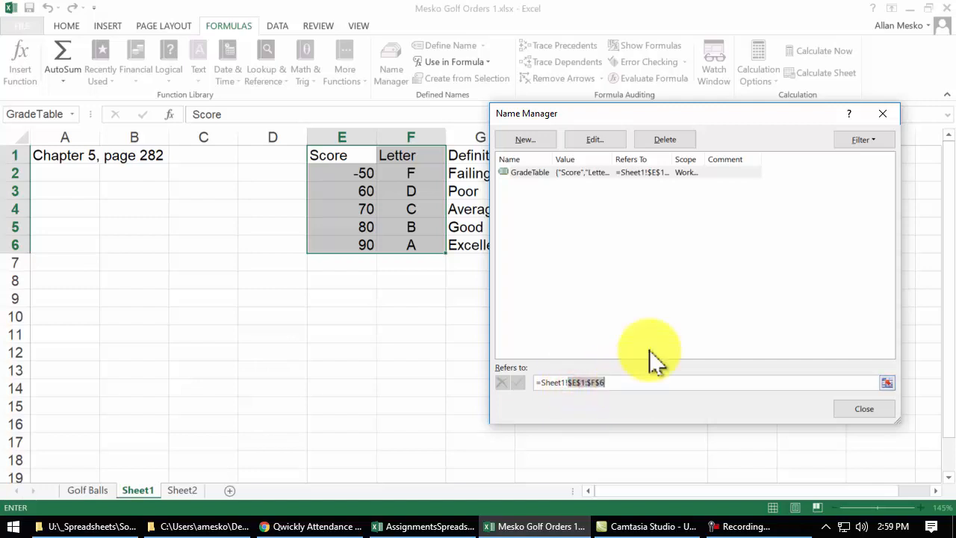
key(BackSpace)
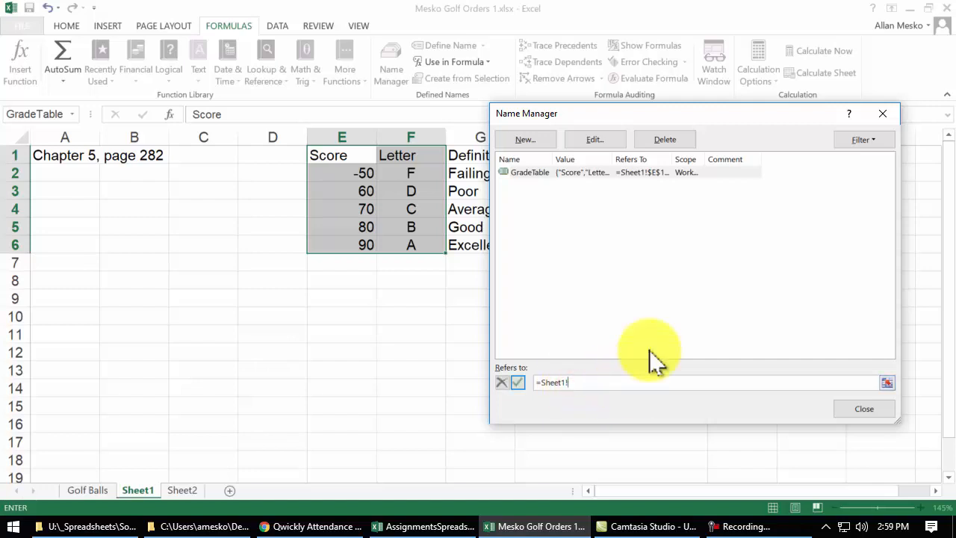
click(888, 382)
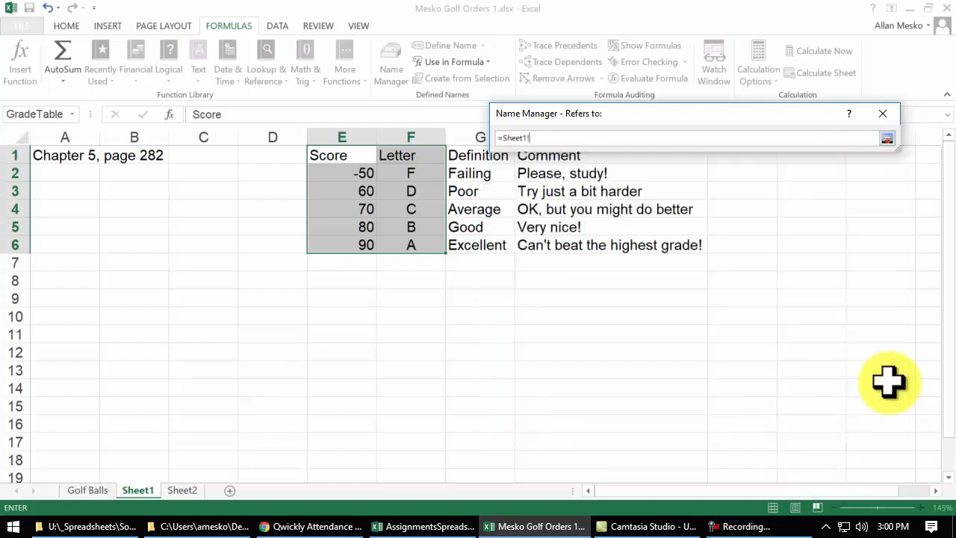
drag(655, 117, 650, 68)
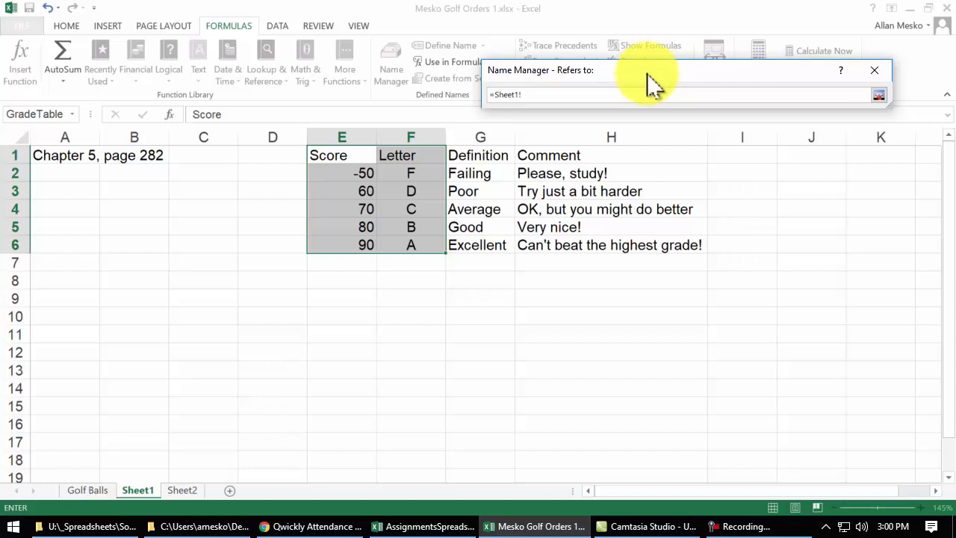
drag(334, 155, 565, 239)
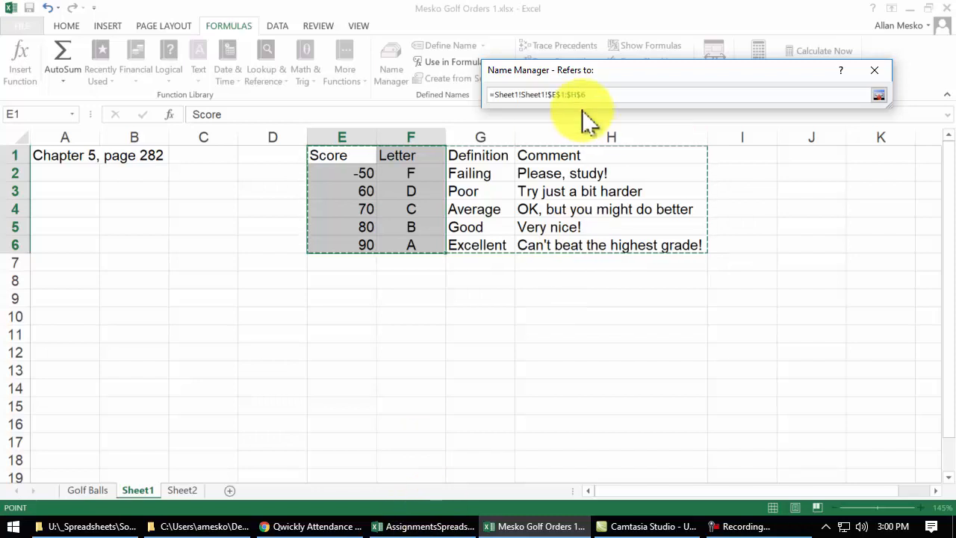
key(Escape)
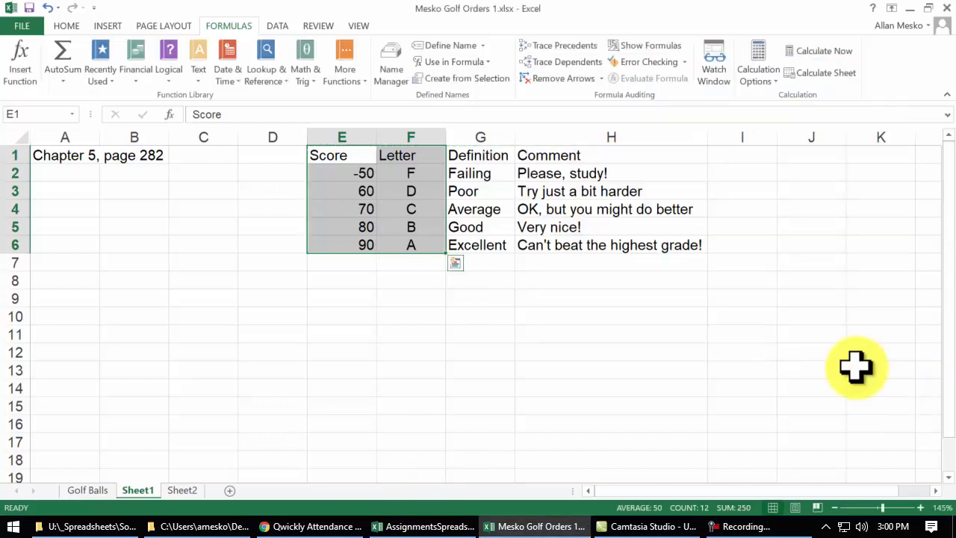
Select the redefined GradeTable range on Sheet1 to verify its extent
click(309, 329)
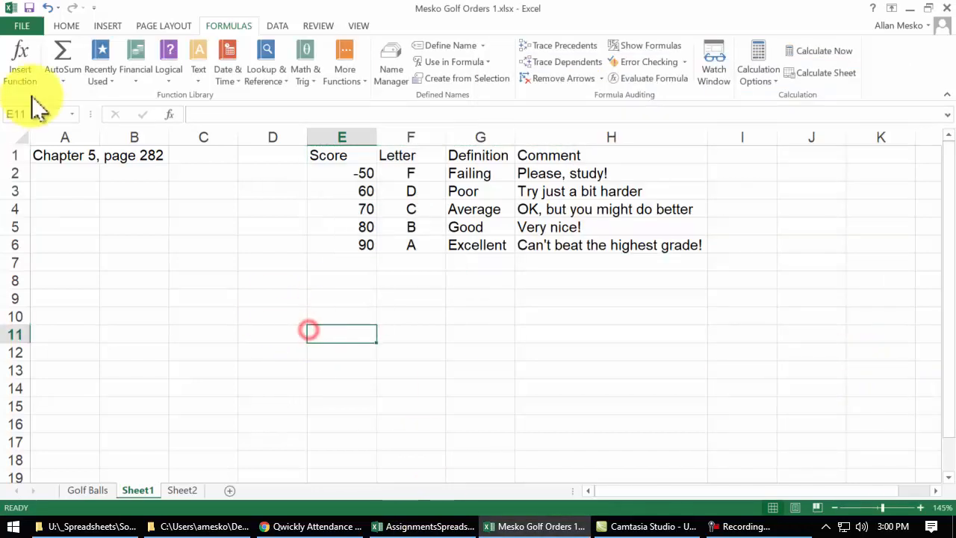
click(71, 114)
click(66, 132)
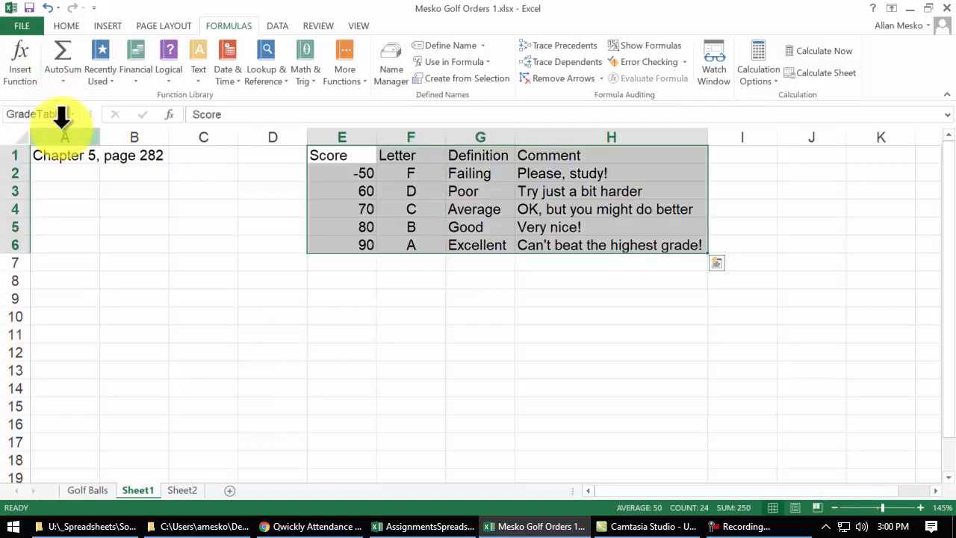
Change the lookup formula in Sheet2 cell B2 to =VLOOKUP(A2,GradeTable,4)
click(182, 490)
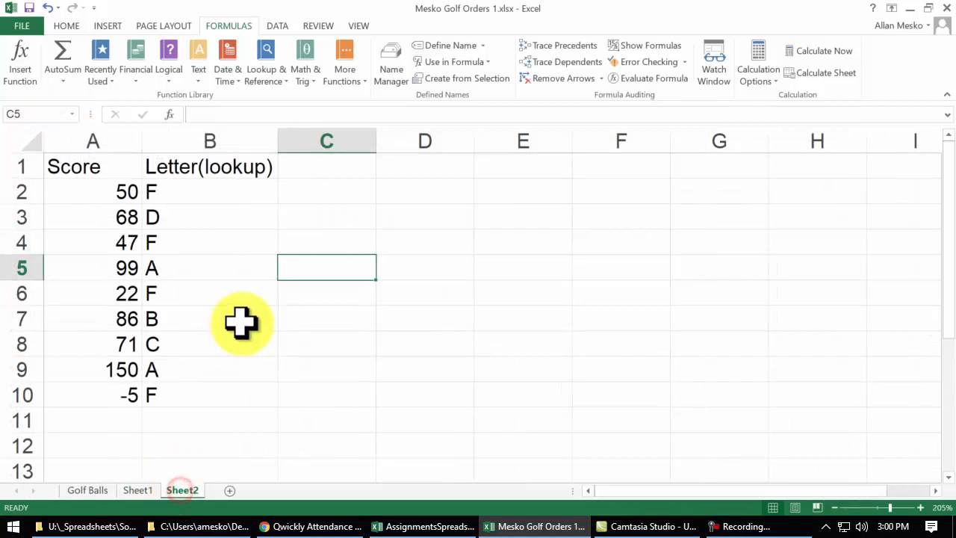
click(193, 193)
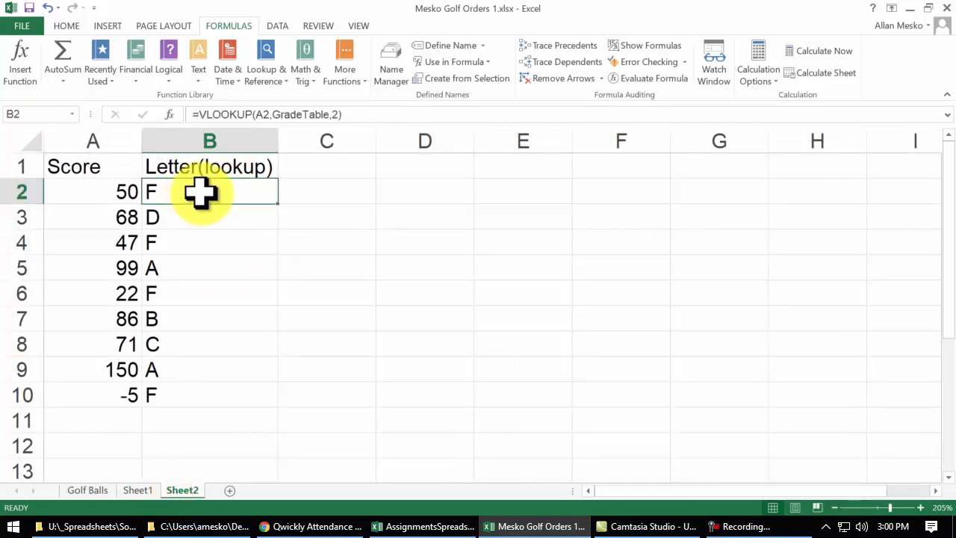
click(334, 115)
key(BackSpace)
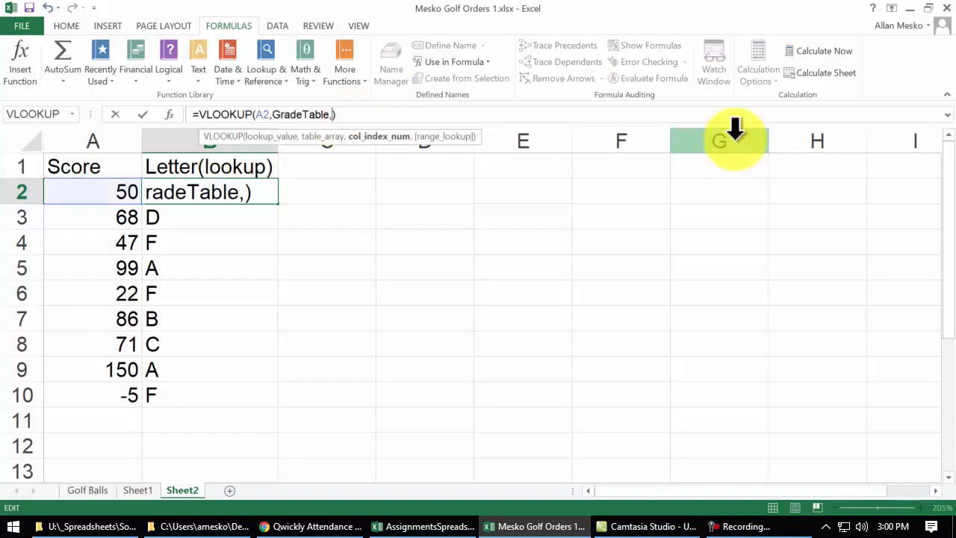
key(Return)
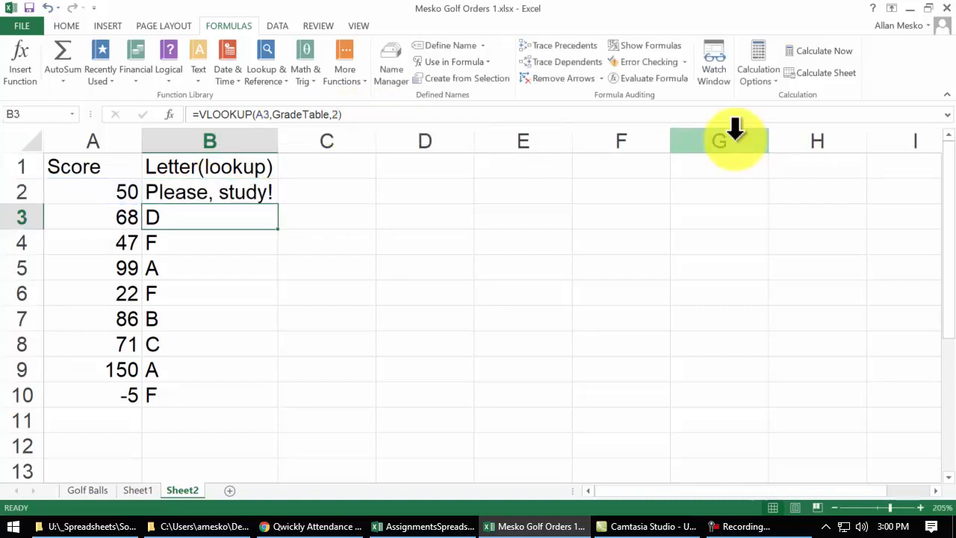
Fill the B2 lookup formula down through B10 and autofit column B
click(263, 194)
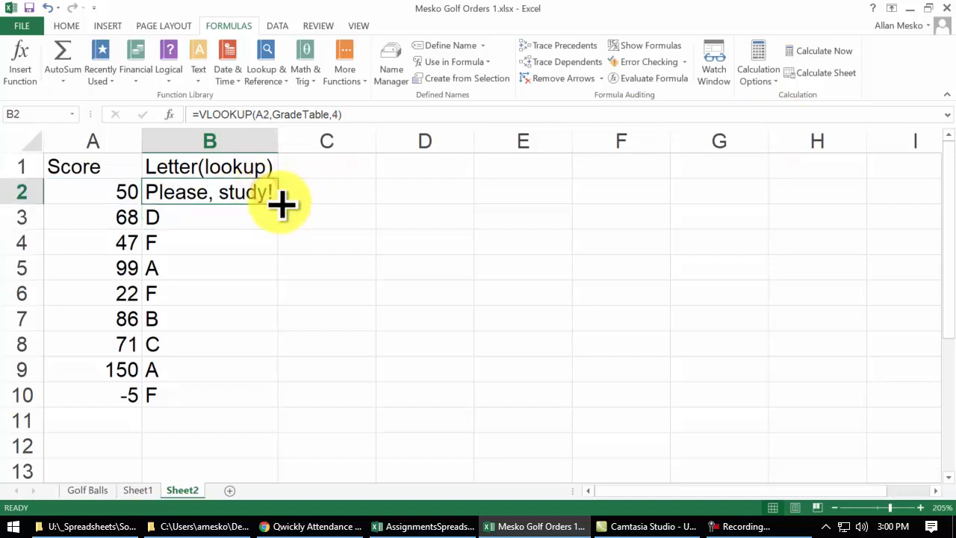
double_click(278, 203)
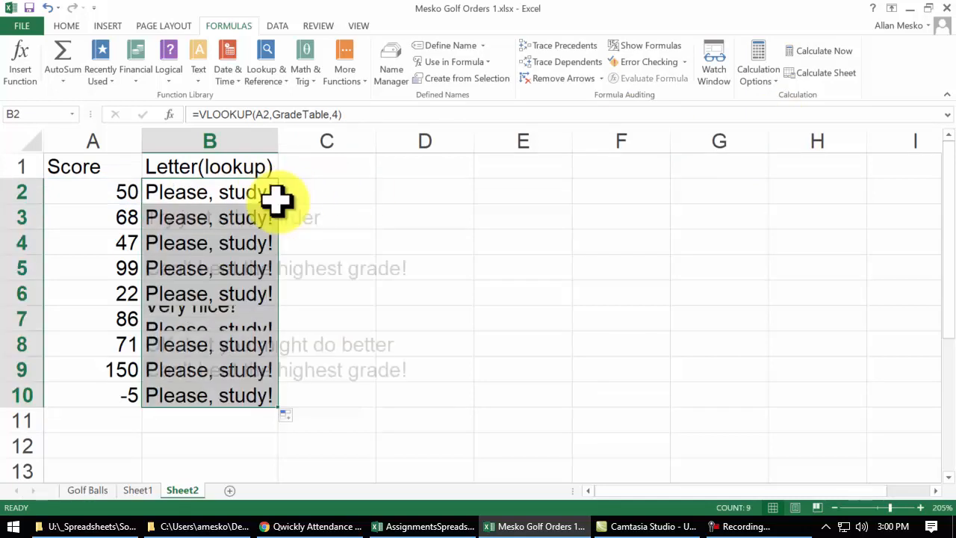
click(288, 141)
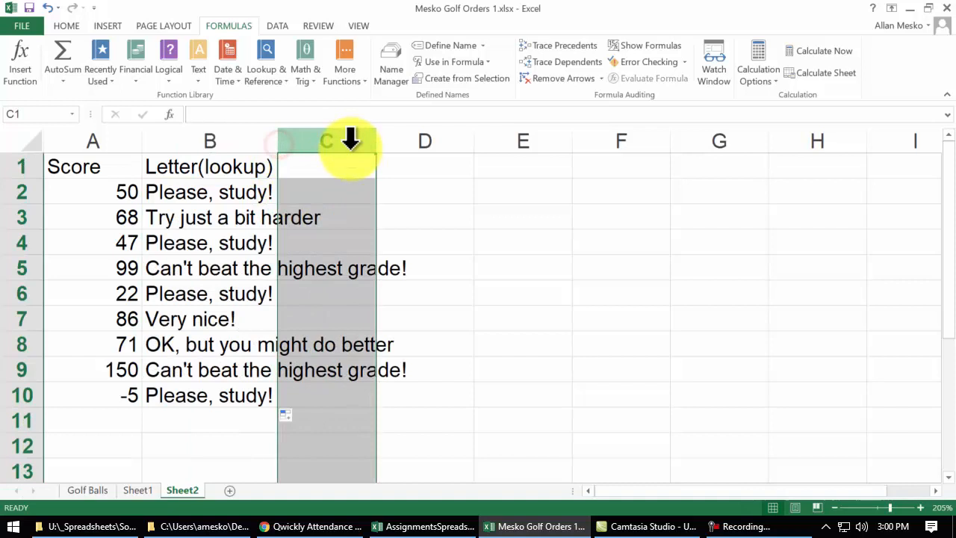
click(268, 139)
double_click(278, 140)
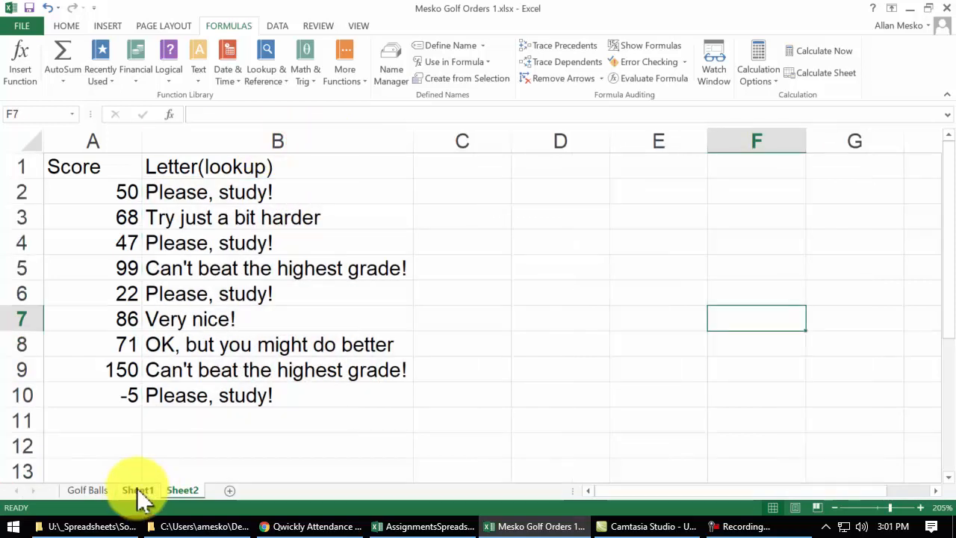
Review the grade table on Sheet1 and the VLOOKUP description in the Insert Function dialog from Sheet2
click(139, 490)
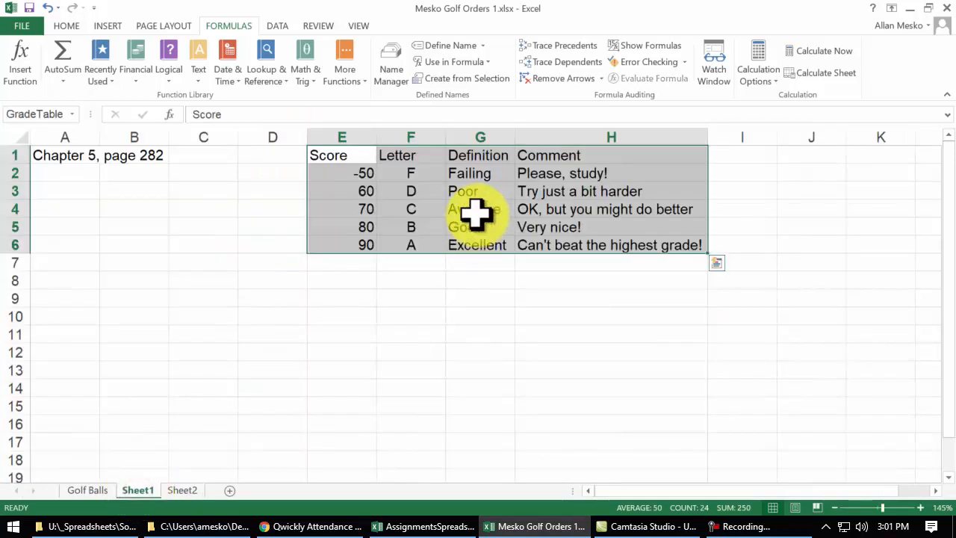
click(180, 489)
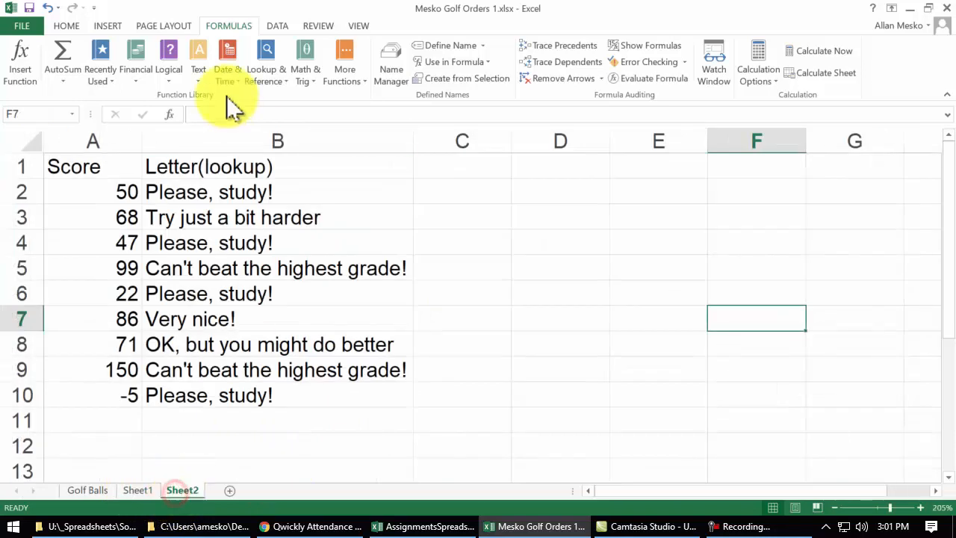
click(168, 114)
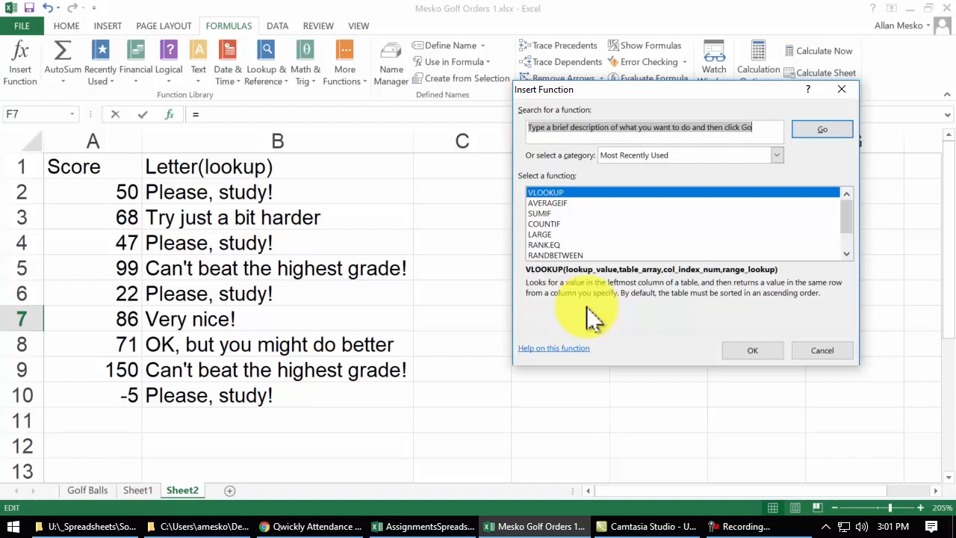
click(842, 352)
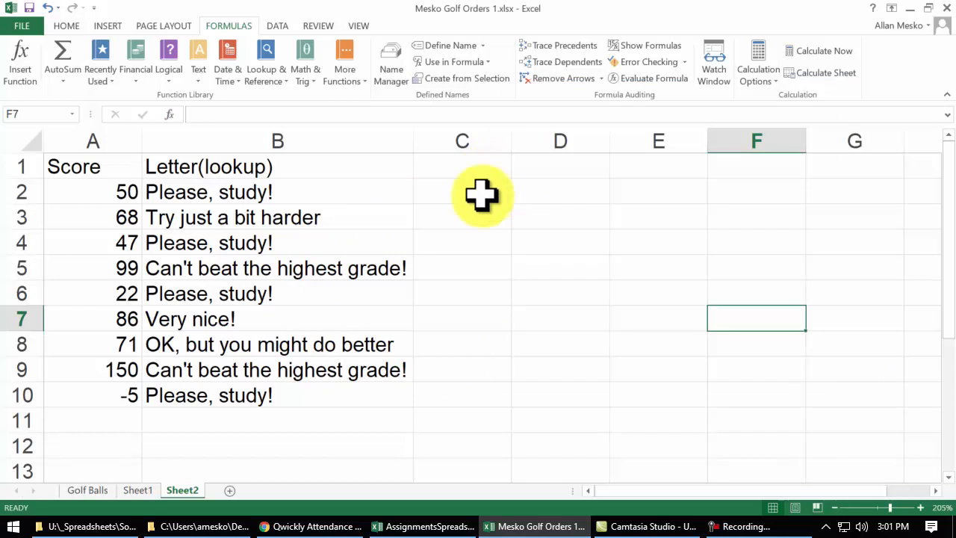
Add ID and Name headings for a second table in E9:F9 of Sheet1
click(138, 490)
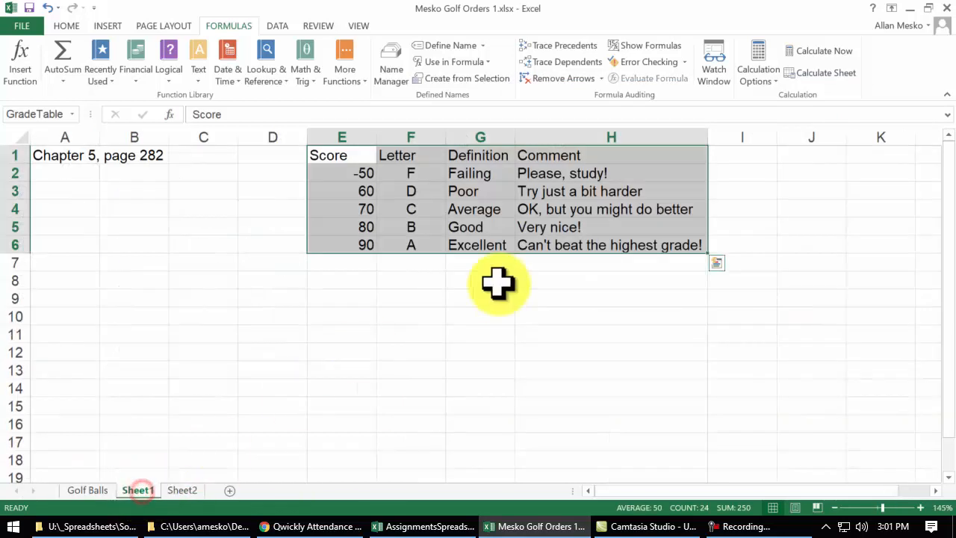
click(331, 296)
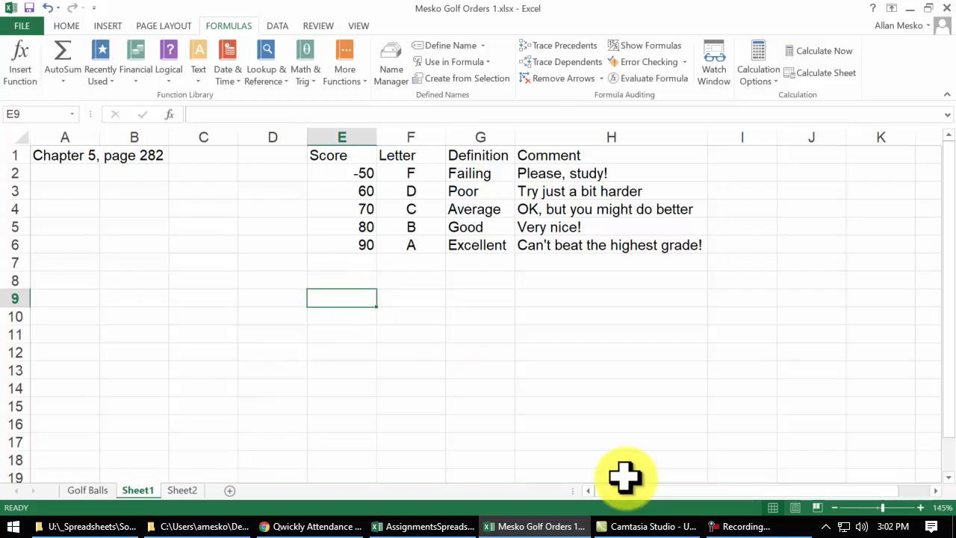
text(ID)
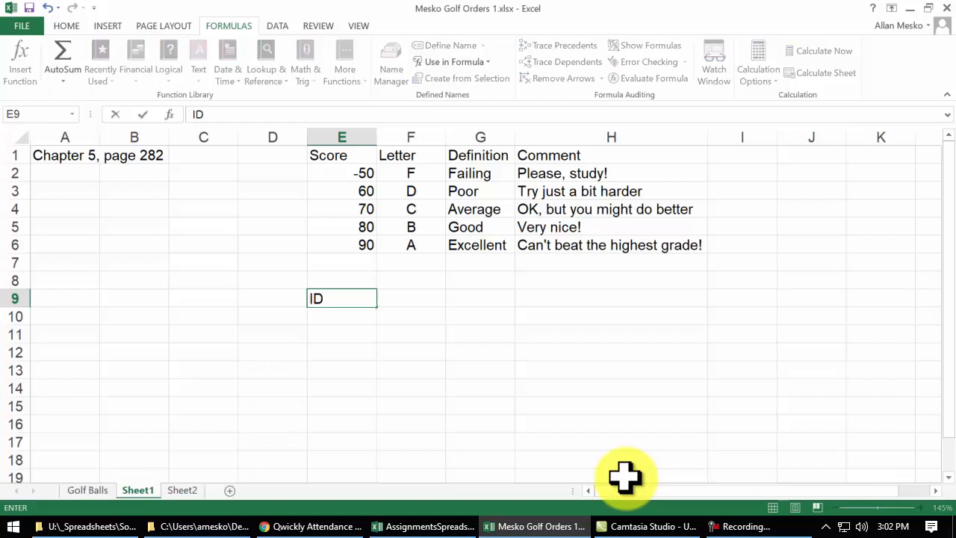
key(Tab)
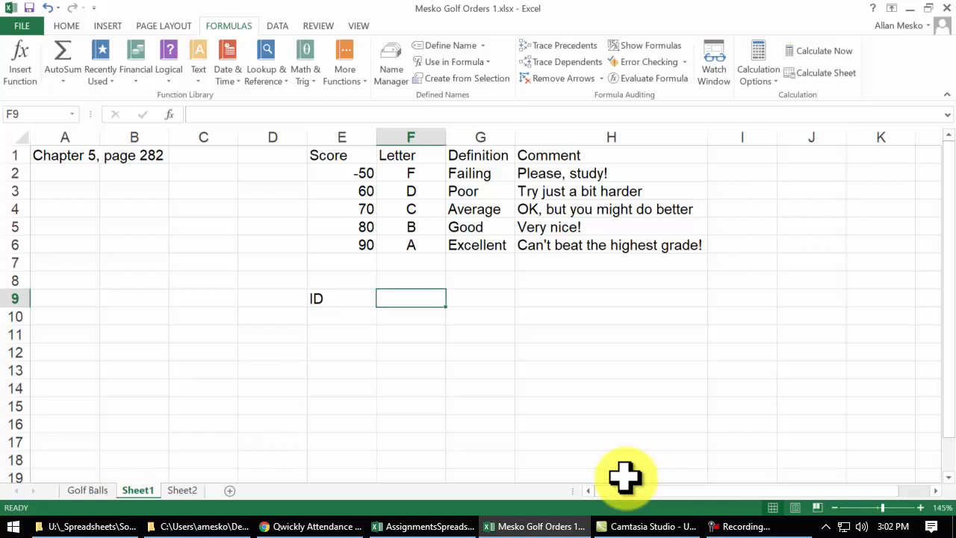
text(Name)
key(Return)
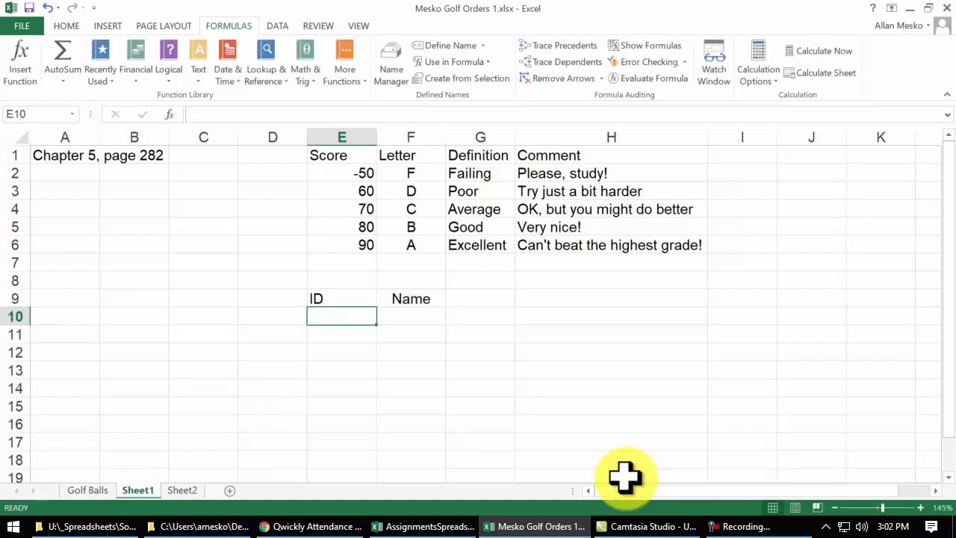
Enter IDs 1 to 3 in E10:E12 of Sheet1, each with a person's first name in the Name column
text(1)
key(Tab)
text(St)
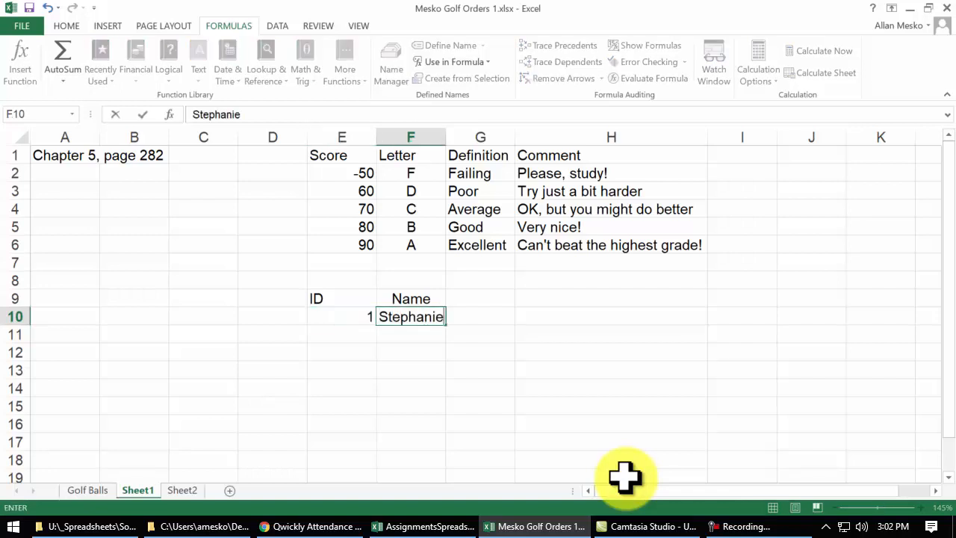
text(ephanie)
key(Return)
text(2)
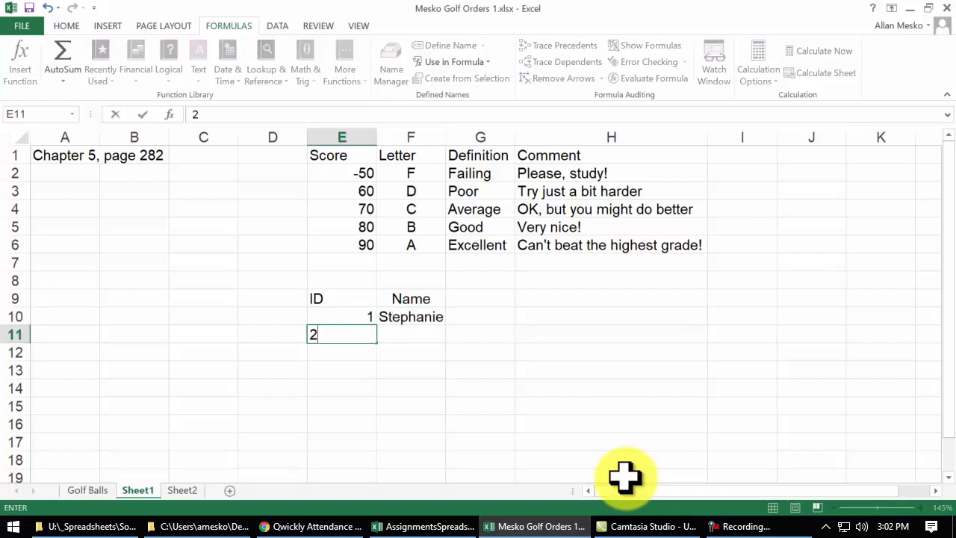
key(Tab)
text(Eva)
key(Return)
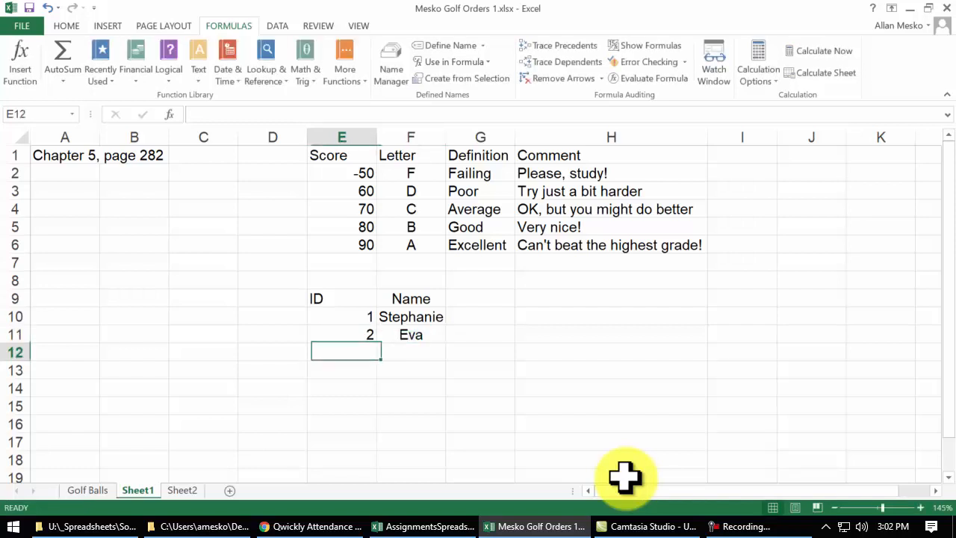
text(3)
key(Tab)
text(E)
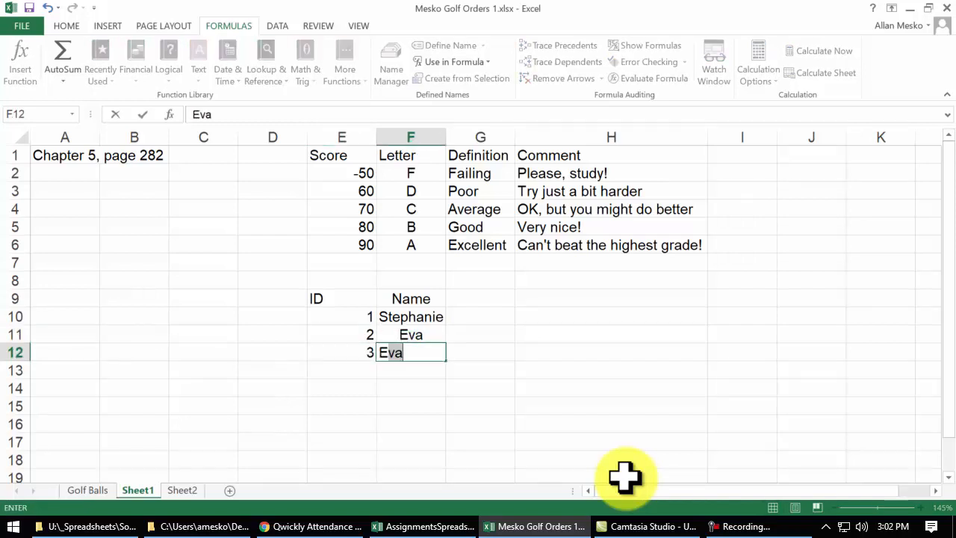
text(than)
key(Return)
Continue the ID and Name table with IDs 4 to 6 in E13:E15 and a first name for each
text(4)
key(Tab)
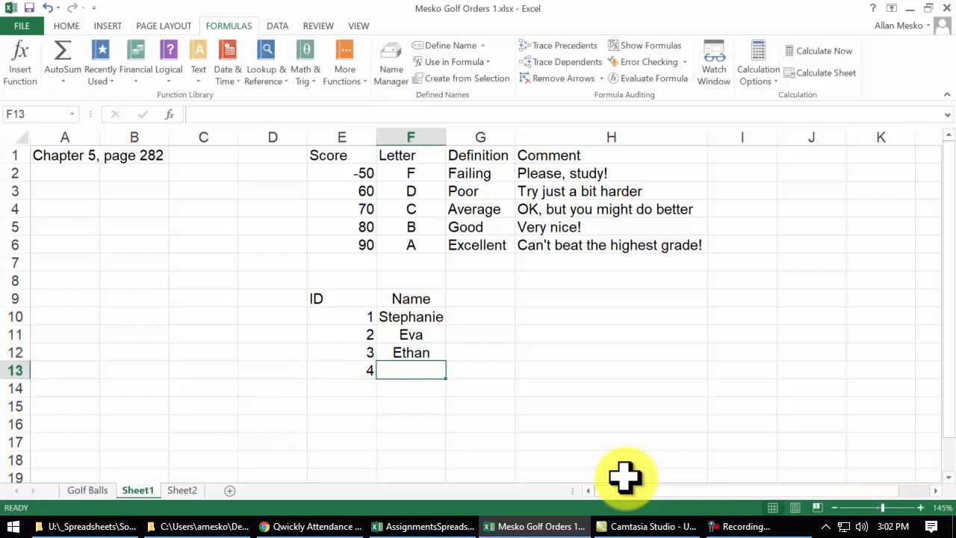
text(Taylor)
key(Return)
text(5)
key(Tab)
text(Megan)
key(Return)
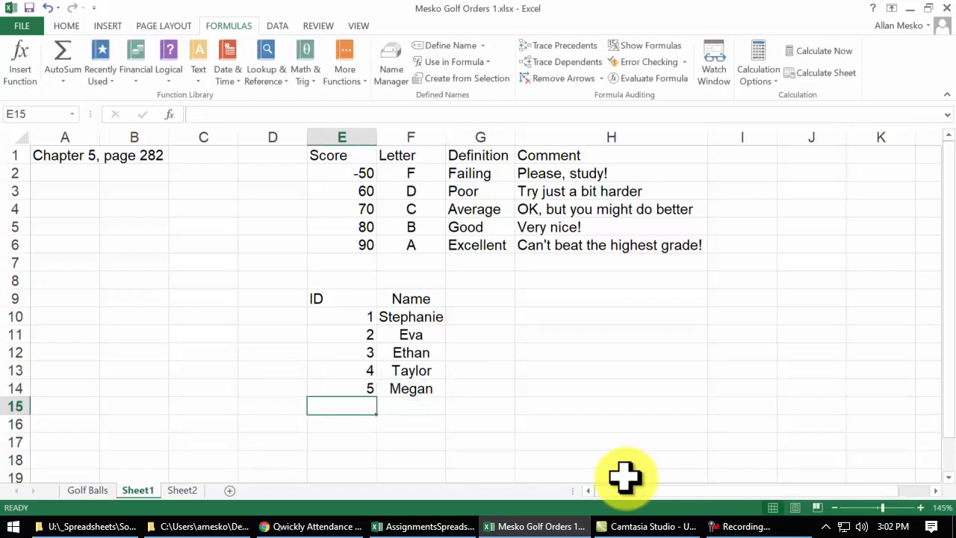
text(6)
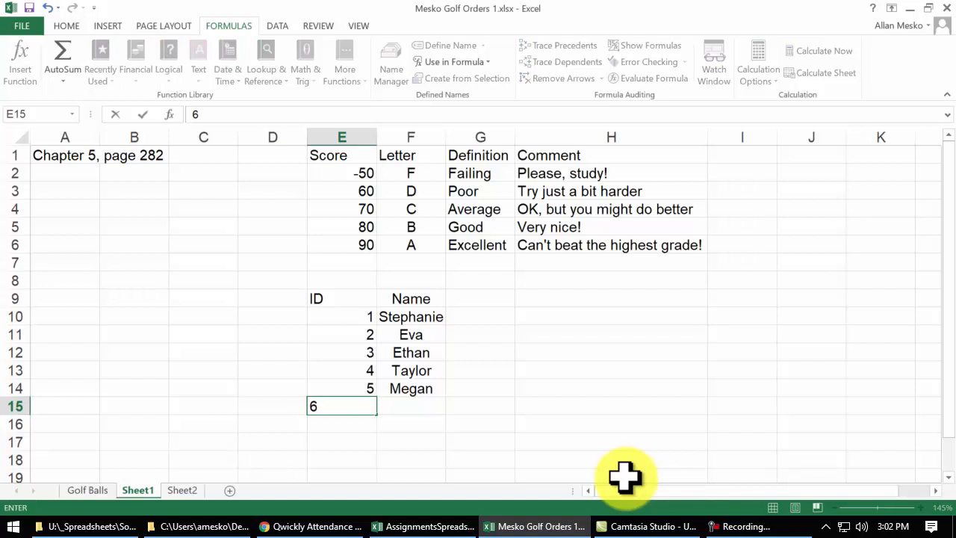
key(Tab)
text(Joshua)
key(Return)
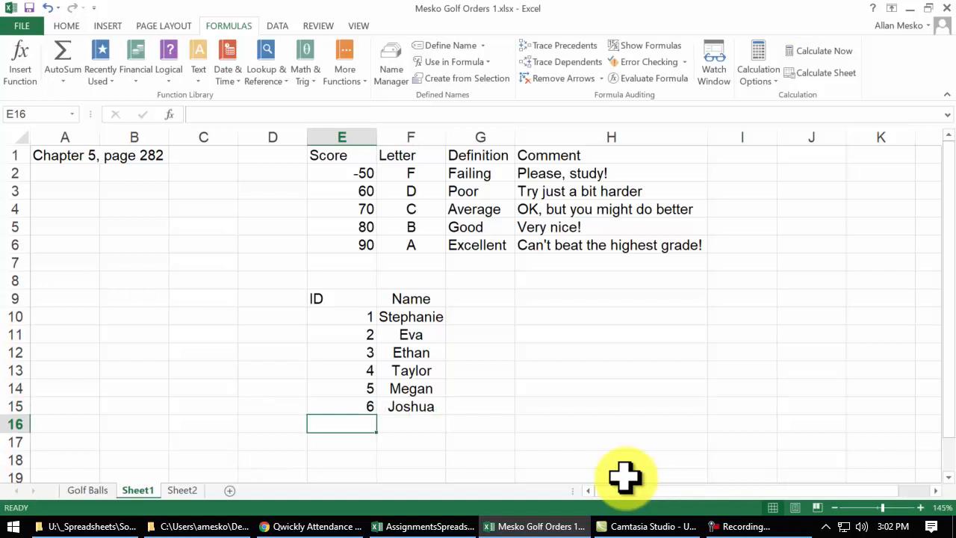
Name the range E9:F15 on Sheet1 ID_Name_Table
click(336, 300)
drag(336, 299, 411, 406)
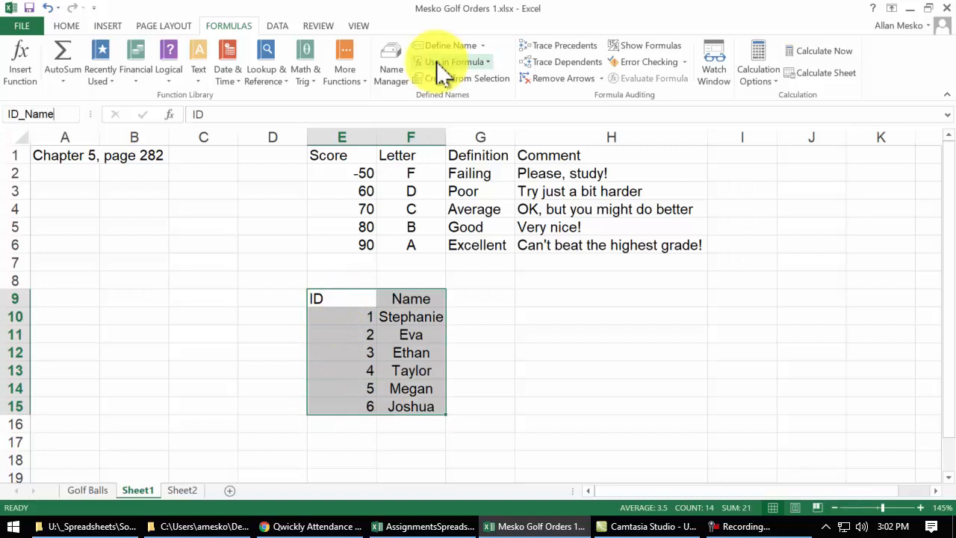
text(ID_Name_Table)
key(Return)
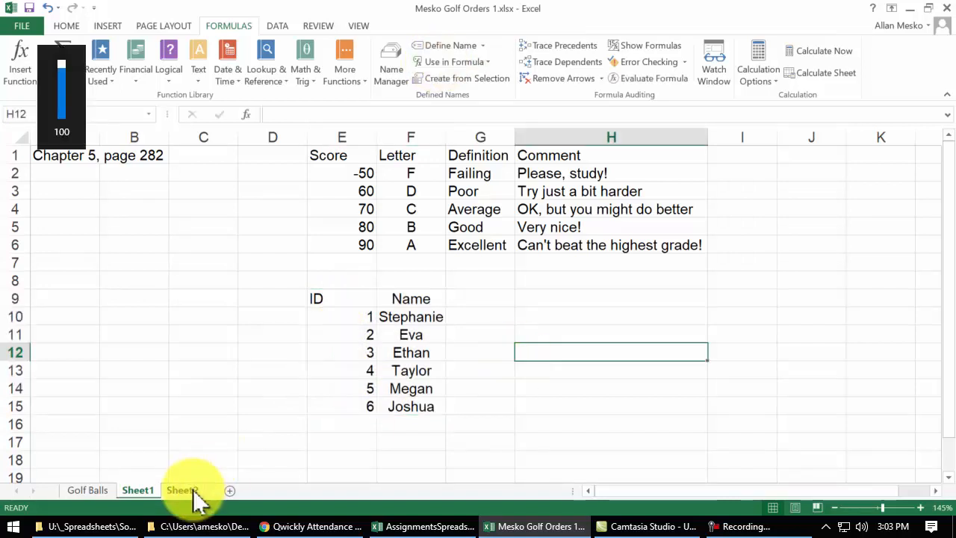
On Sheet2, add ID and Name headings in D1:E1 and enter the IDs 3, 6 and 9 in D2:D4
click(191, 491)
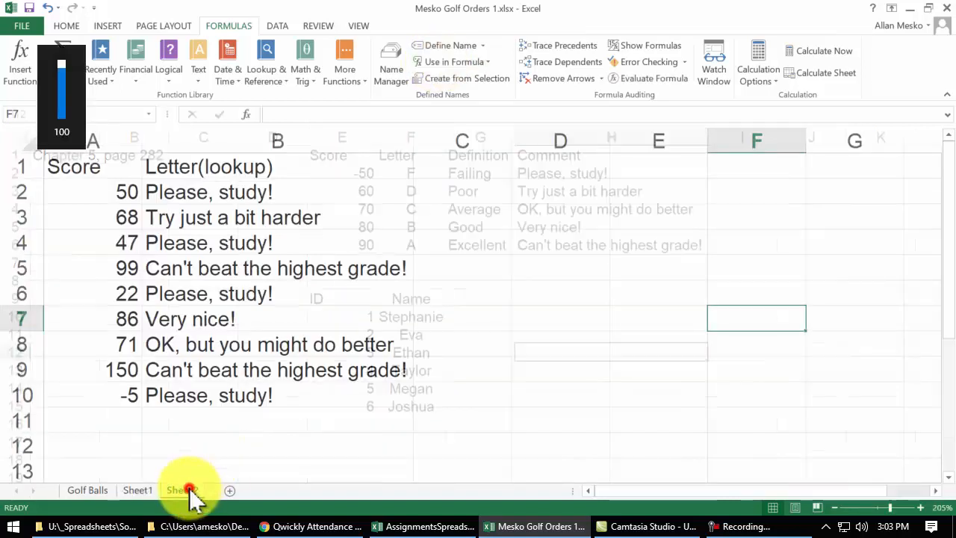
click(546, 320)
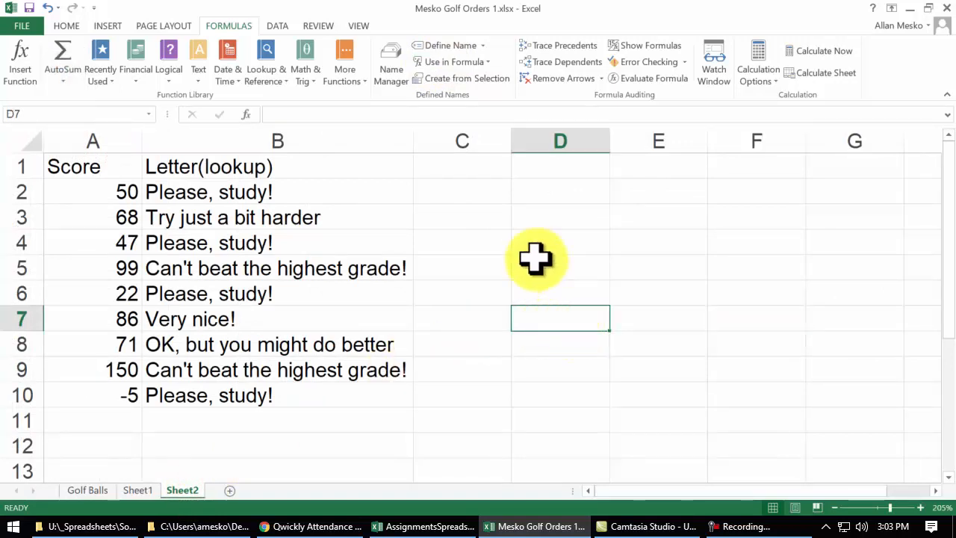
click(555, 169)
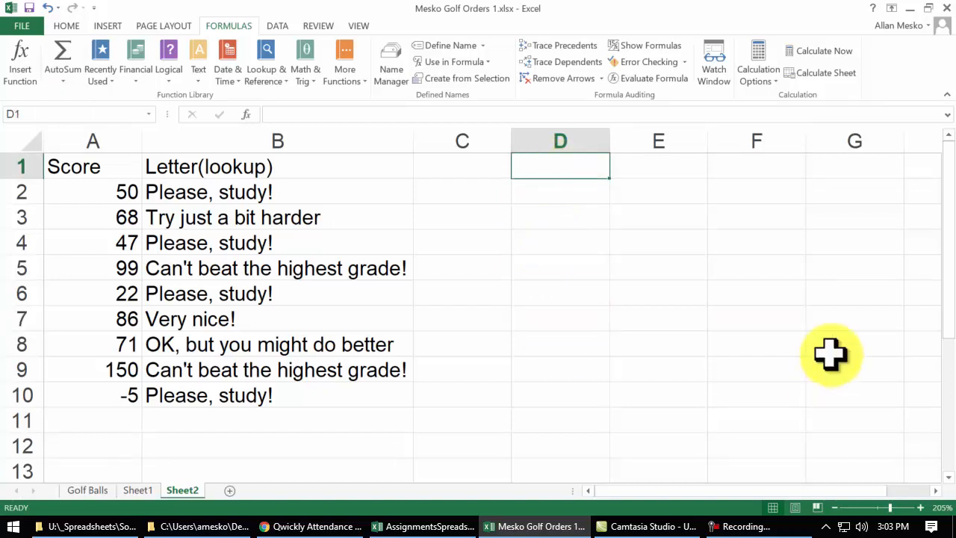
text(ID)
key(Return)
text(3)
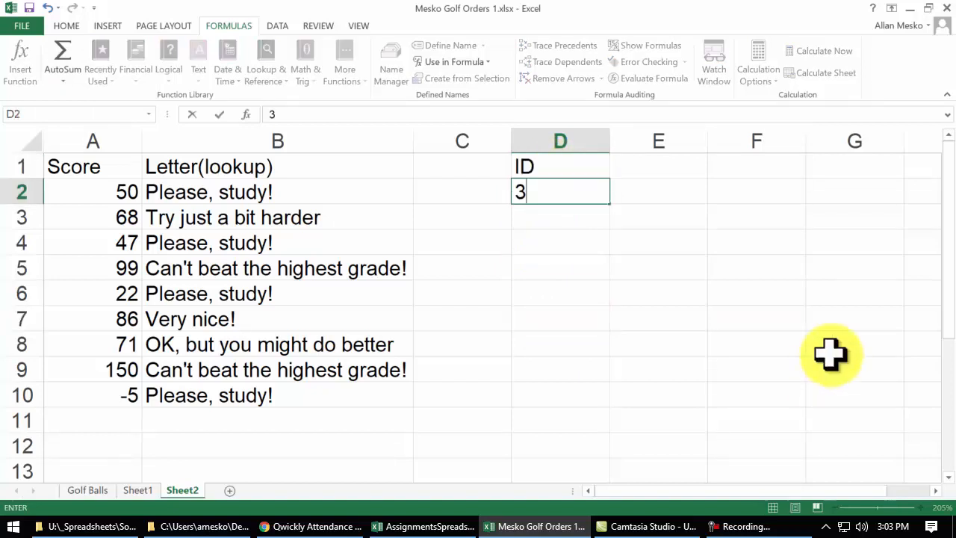
key(Return)
text(6)
key(Return)
text(9)
key(Return)
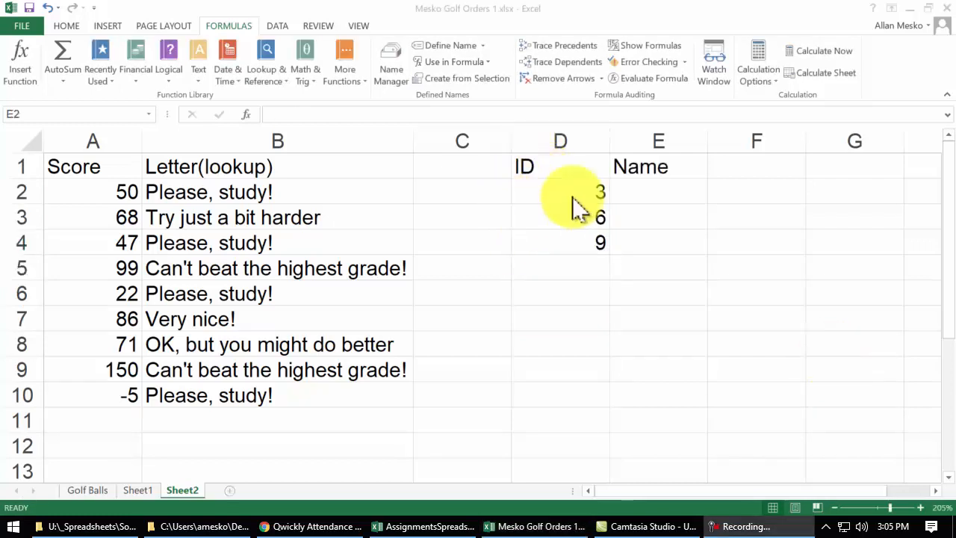
Check the ID_Name_Table range on Sheet1 and start a VLOOKUP in Sheet2 cell E2 with D2 as the lookup value
click(137, 490)
drag(337, 302, 398, 406)
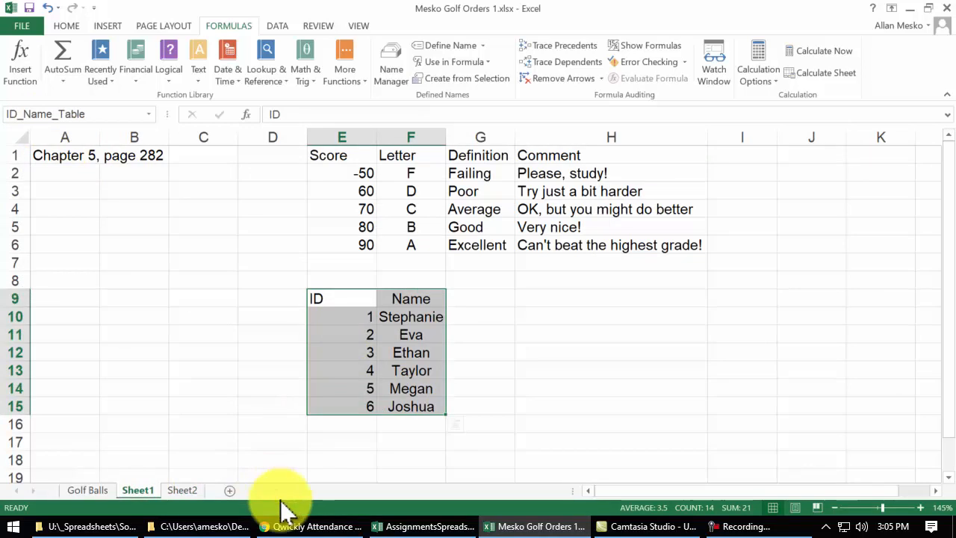
click(182, 490)
click(643, 195)
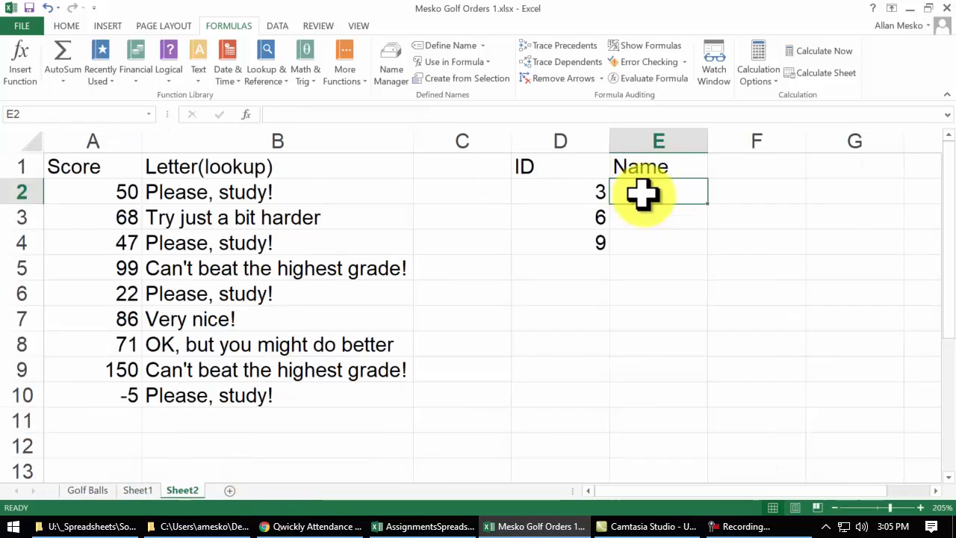
click(246, 114)
click(752, 348)
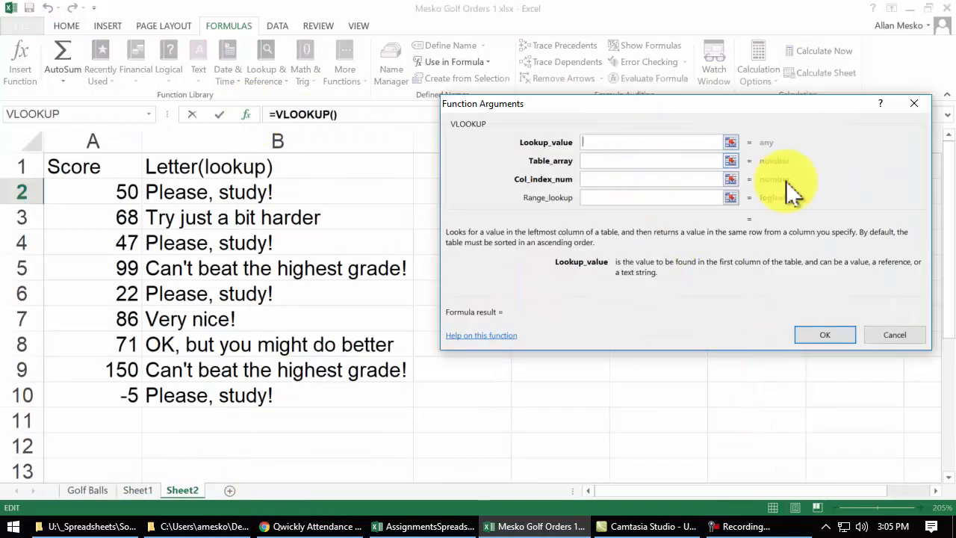
click(731, 142)
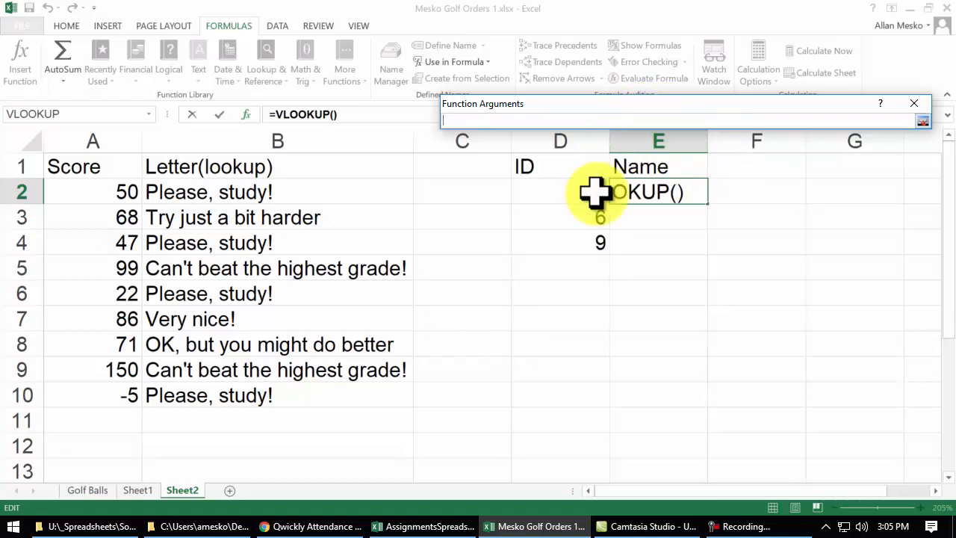
click(560, 191)
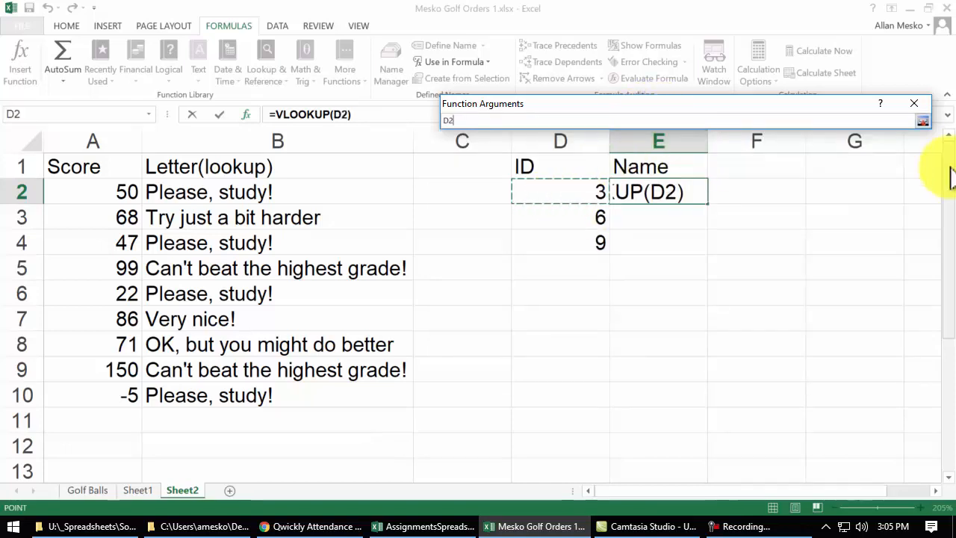
click(922, 120)
Set the VLOOKUP's table array to id_name_table and its column index number to 2
drag(832, 110, 453, 134)
click(296, 185)
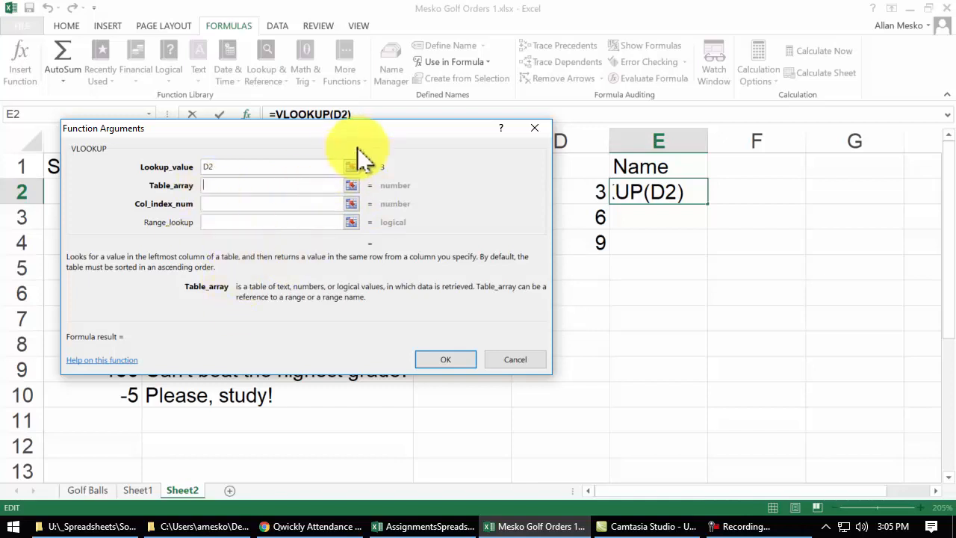
drag(366, 136, 382, 197)
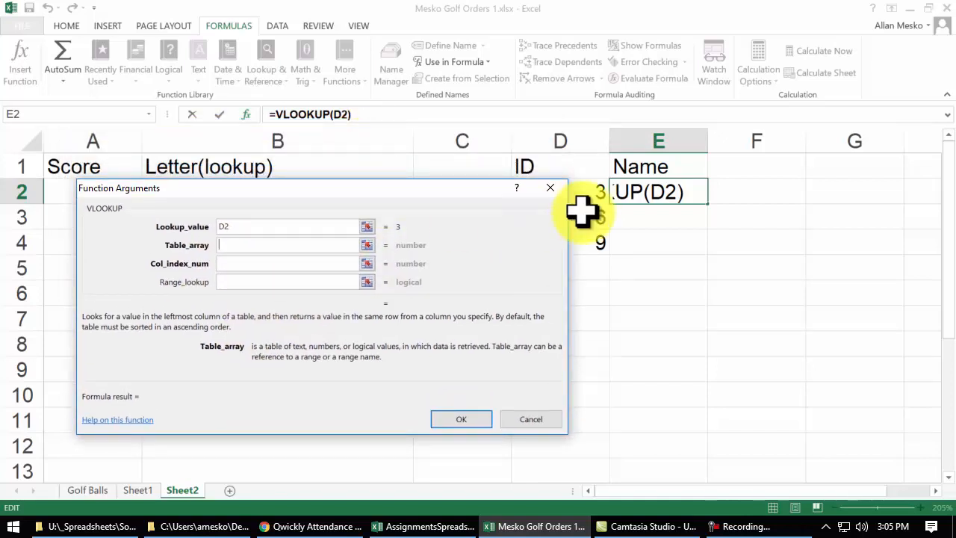
text(id)
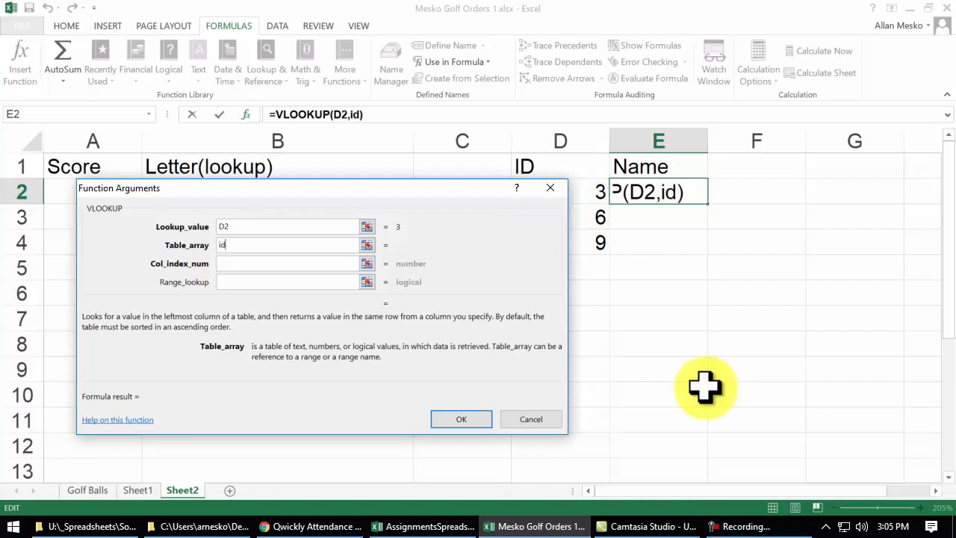
text(_name)
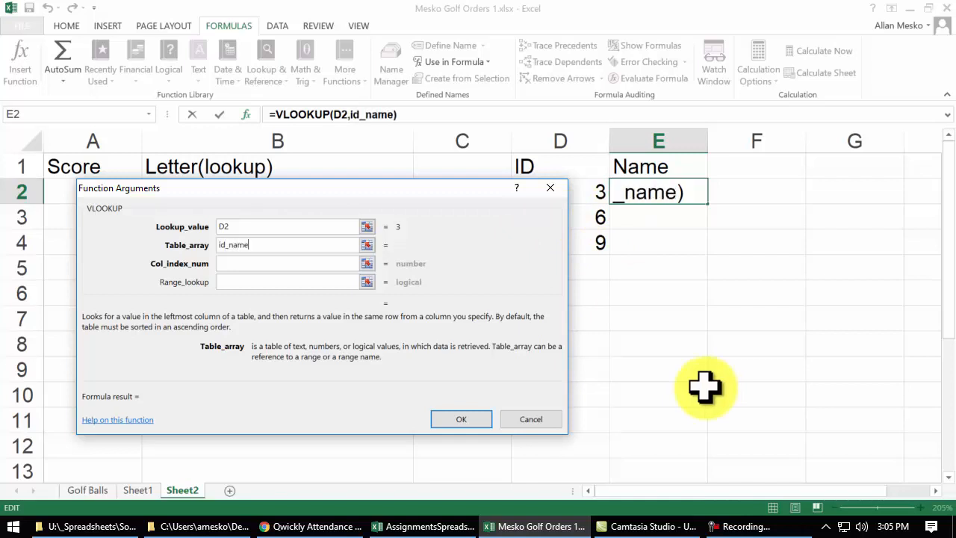
text(_table)
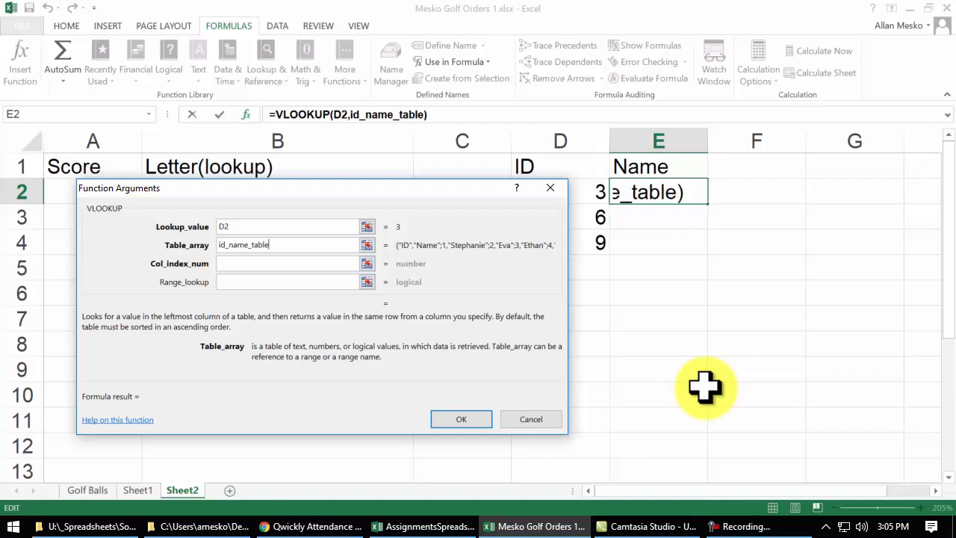
click(254, 261)
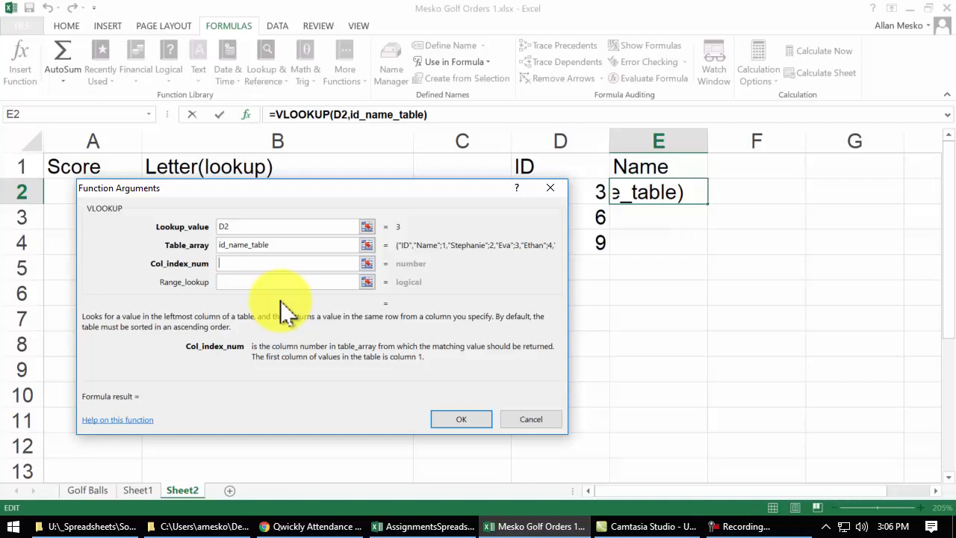
text(2)
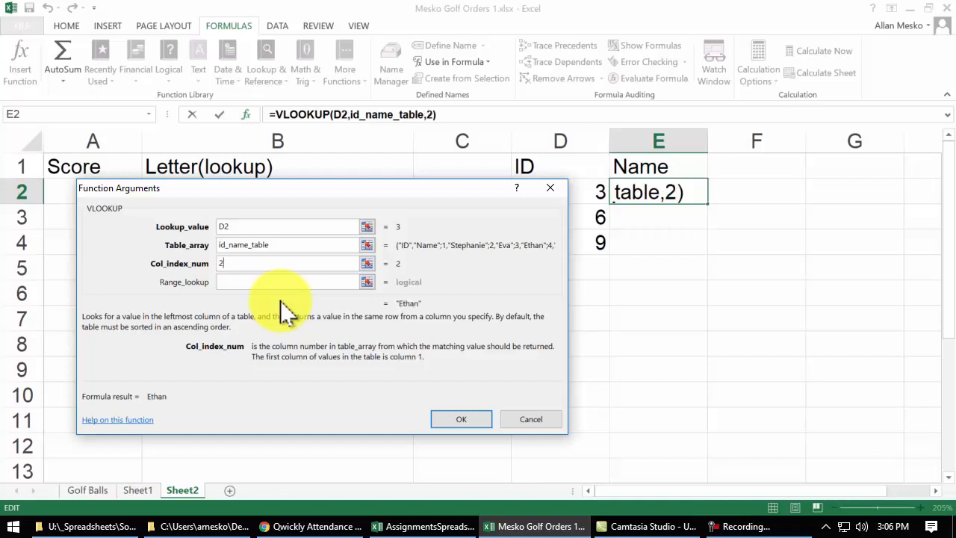
Set Range_lookup to false for an exact match, finish the E2 formula and fill it down through E4
click(226, 281)
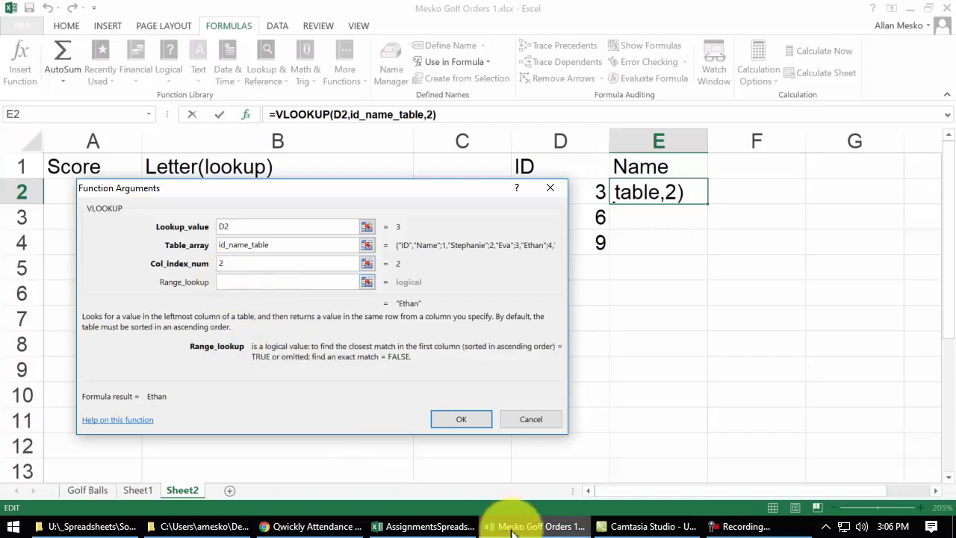
mouse_move(513, 528)
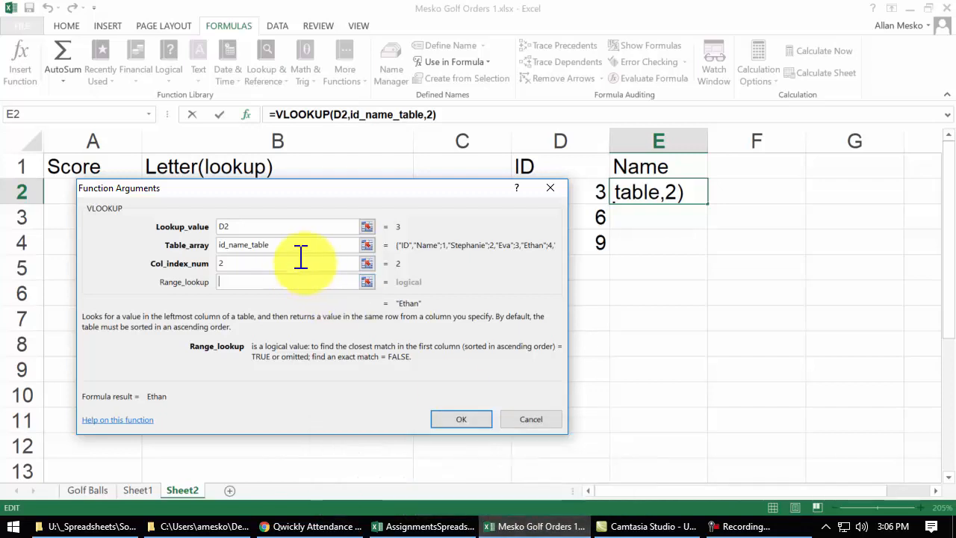
text(false)
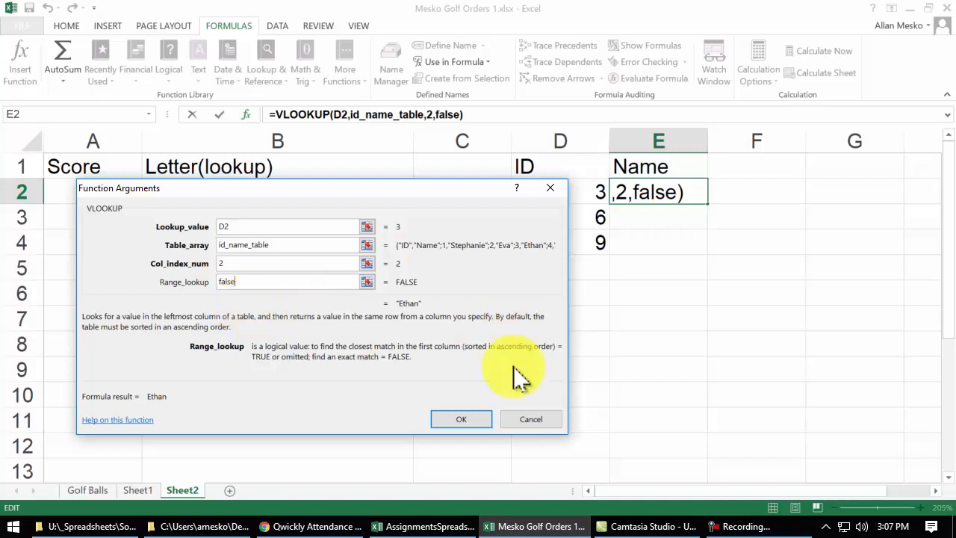
click(474, 420)
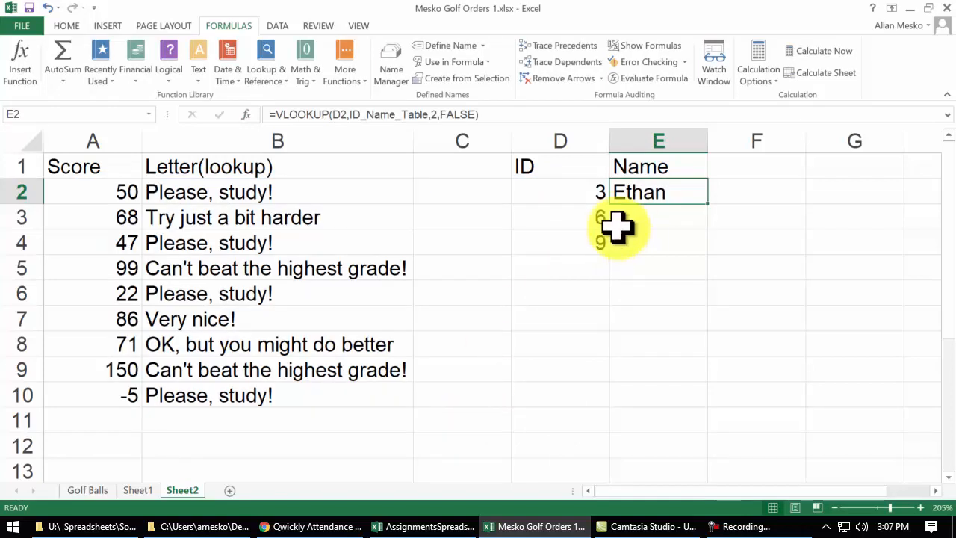
double_click(708, 204)
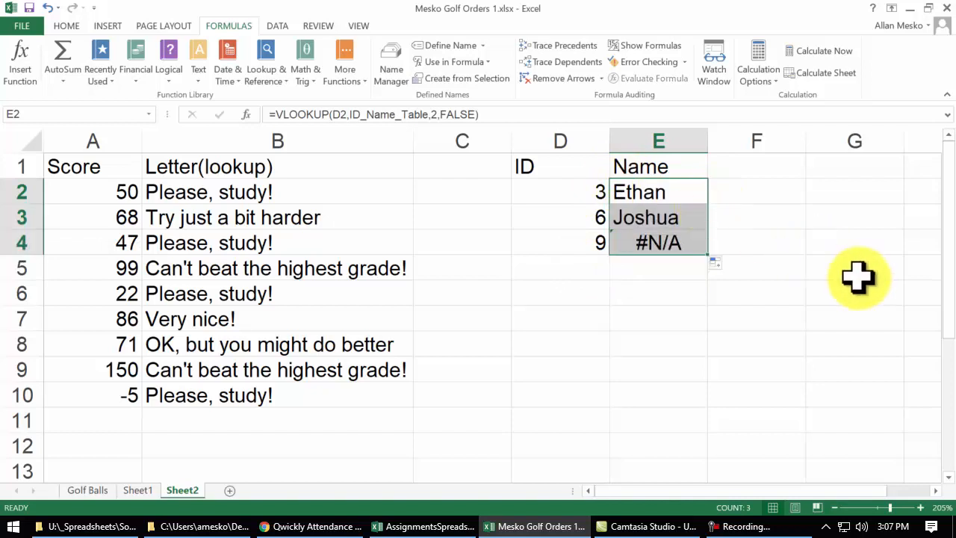
Inspect the lookup formula in E4 and compare its ID with the ID and Name table on Sheet1
double_click(643, 243)
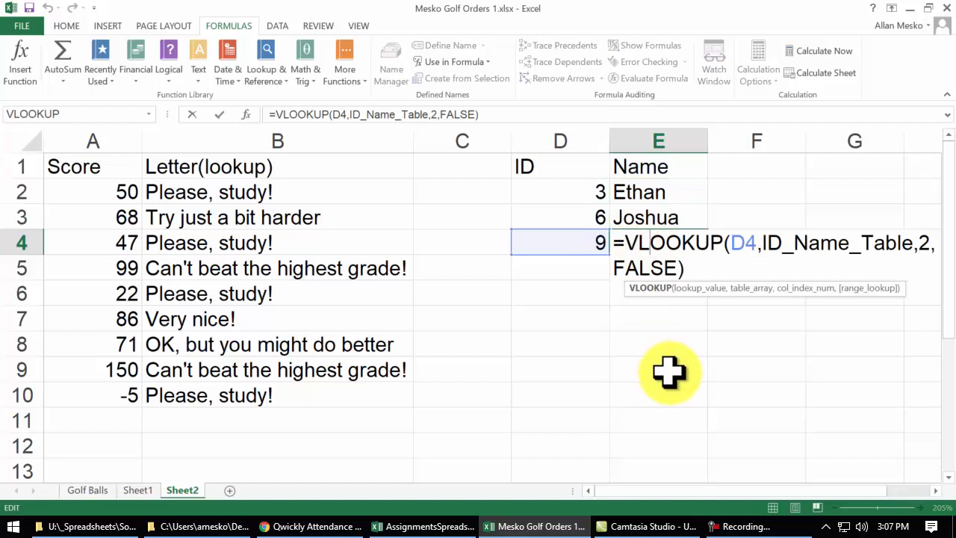
key(Escape)
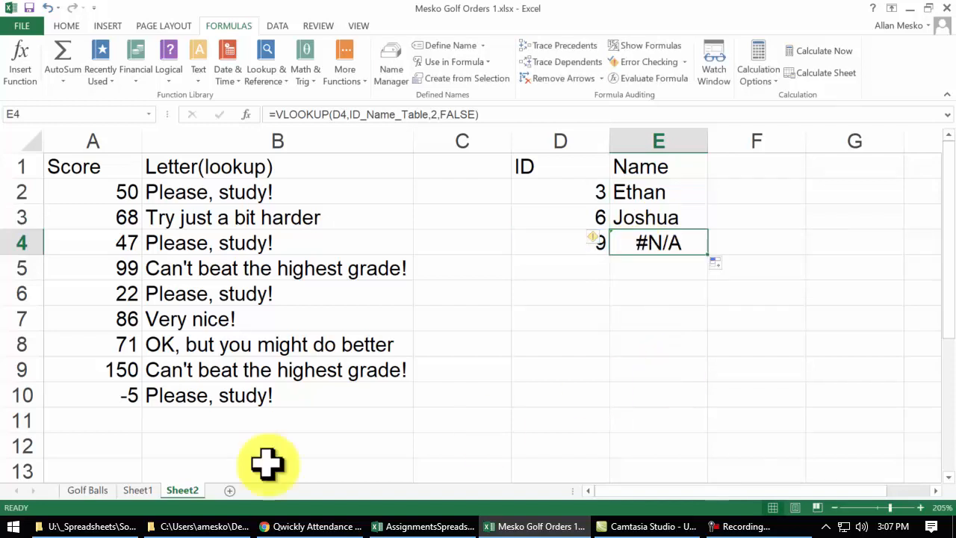
click(144, 493)
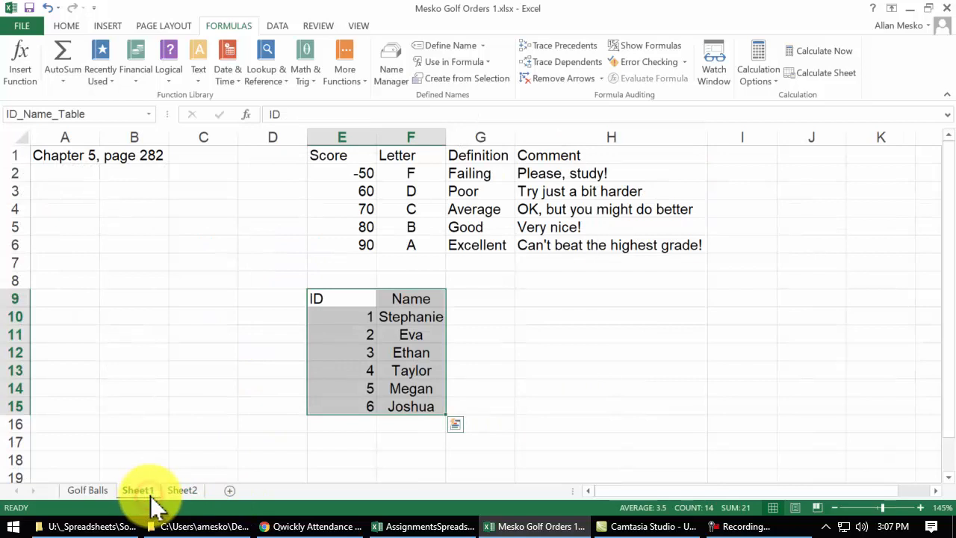
Copy the ID and Name table in cells E9:F15 on Sheet1
scroll(379, 457, down, 1)
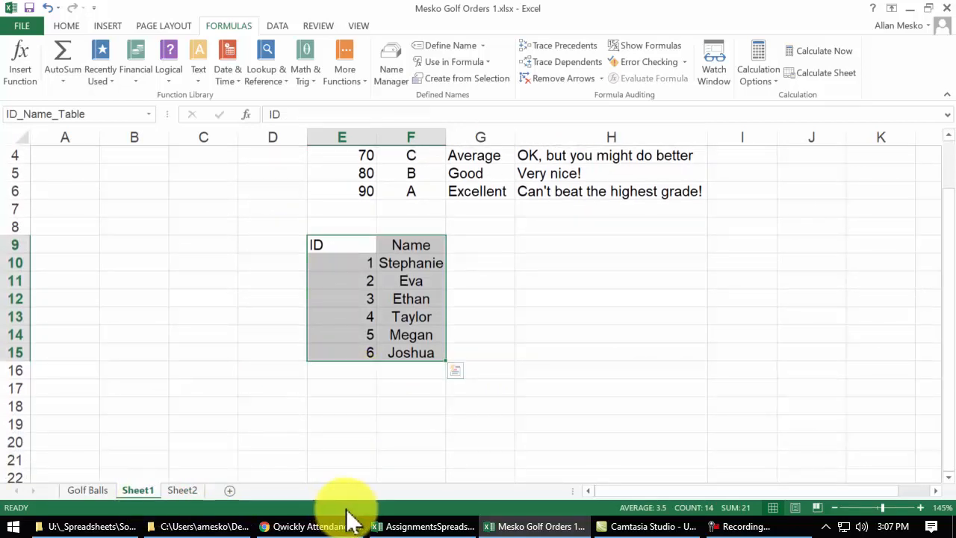
click(183, 491)
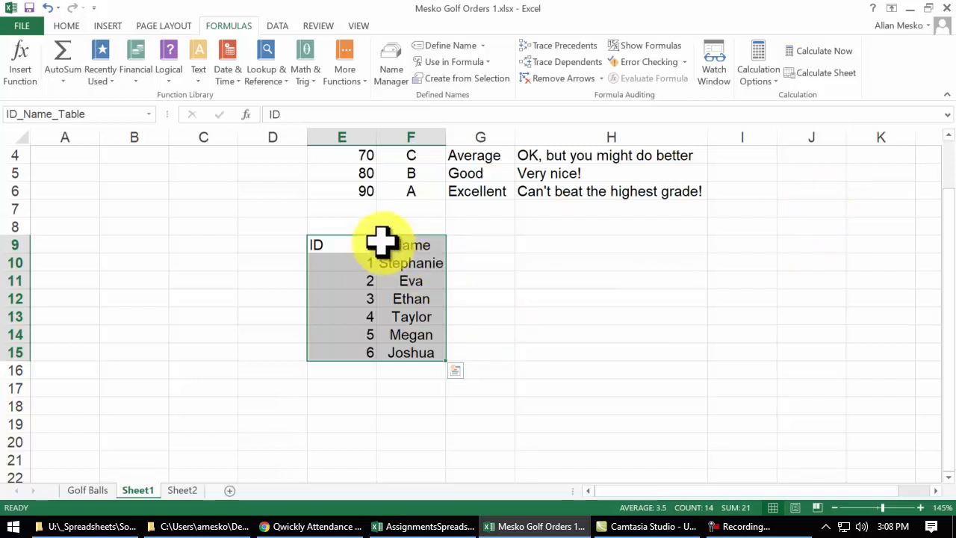
drag(347, 244, 404, 351)
right_click(404, 351)
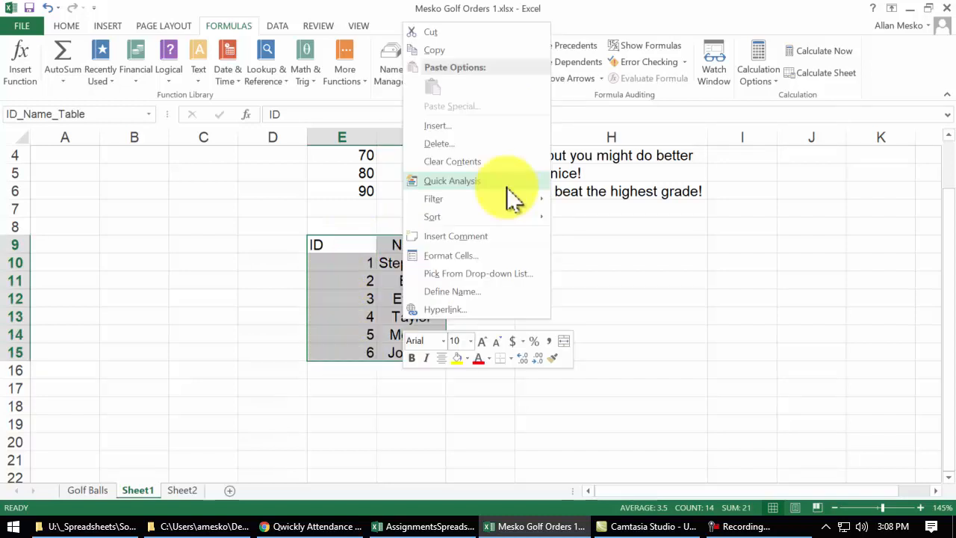
click(476, 53)
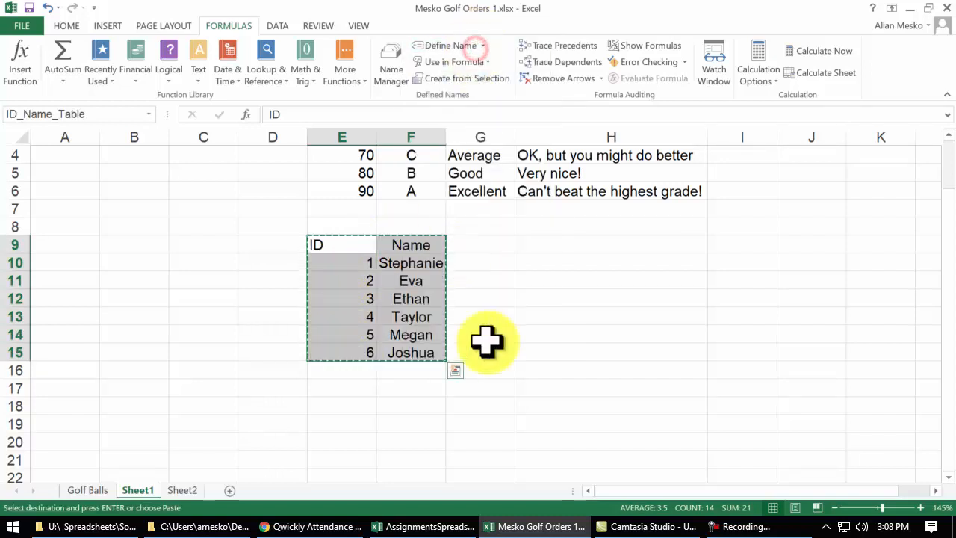
Paste the copied table transposed at cell H9 using Paste Special and check its ID and Name rows
right_click(558, 254)
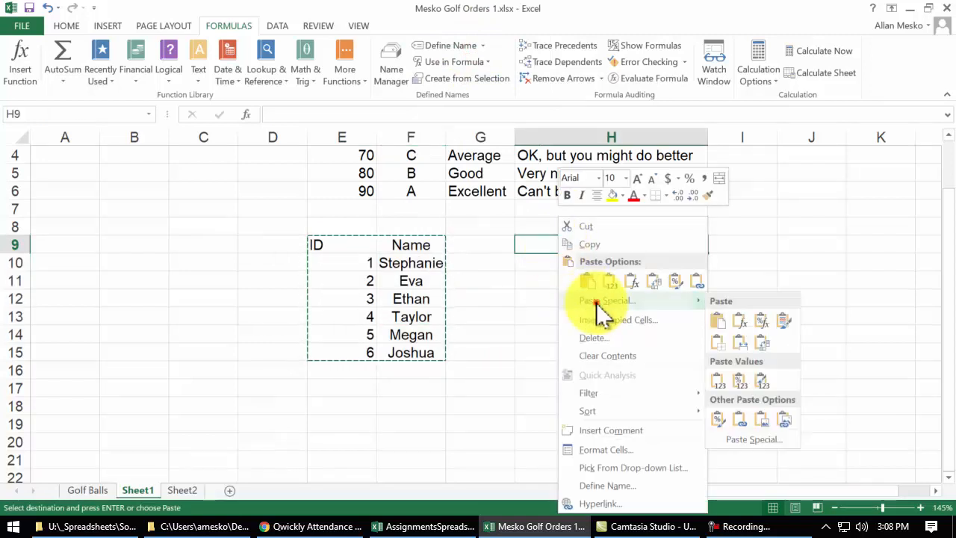
click(595, 300)
click(608, 379)
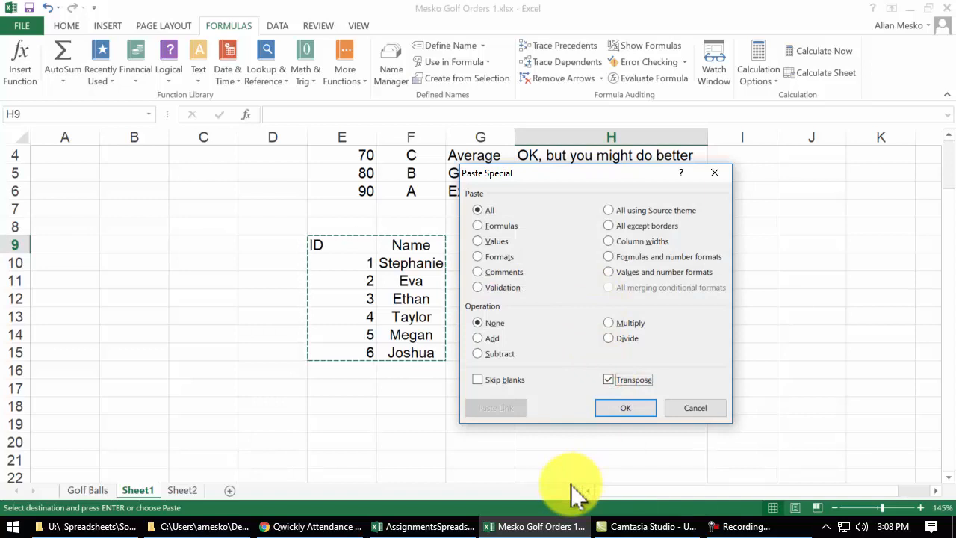
drag(590, 173, 231, 88)
click(270, 321)
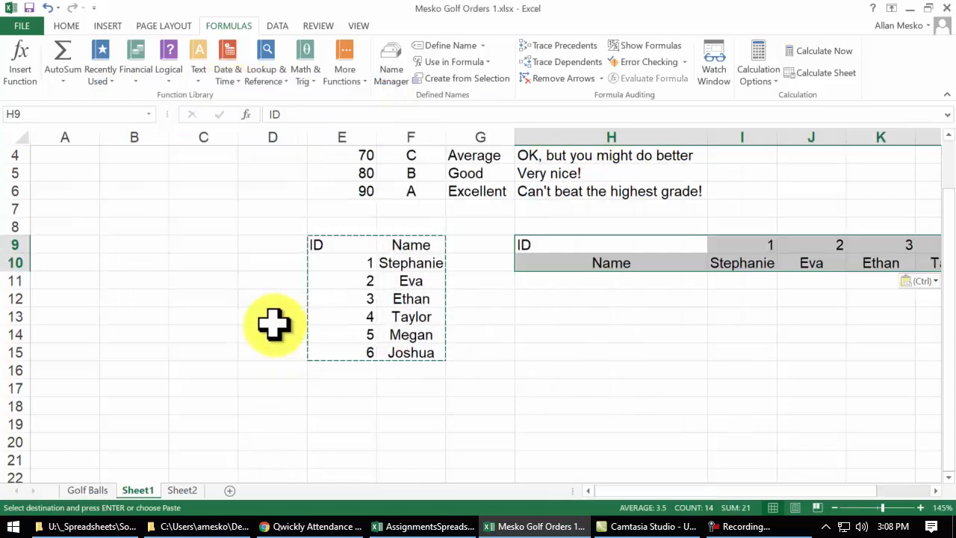
click(935, 490)
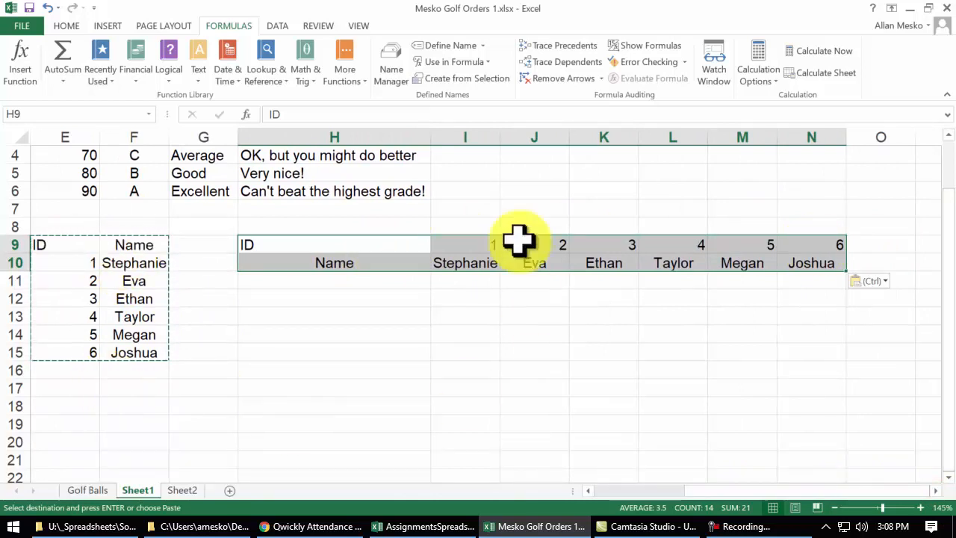
click(374, 245)
drag(374, 244, 815, 256)
click(341, 244)
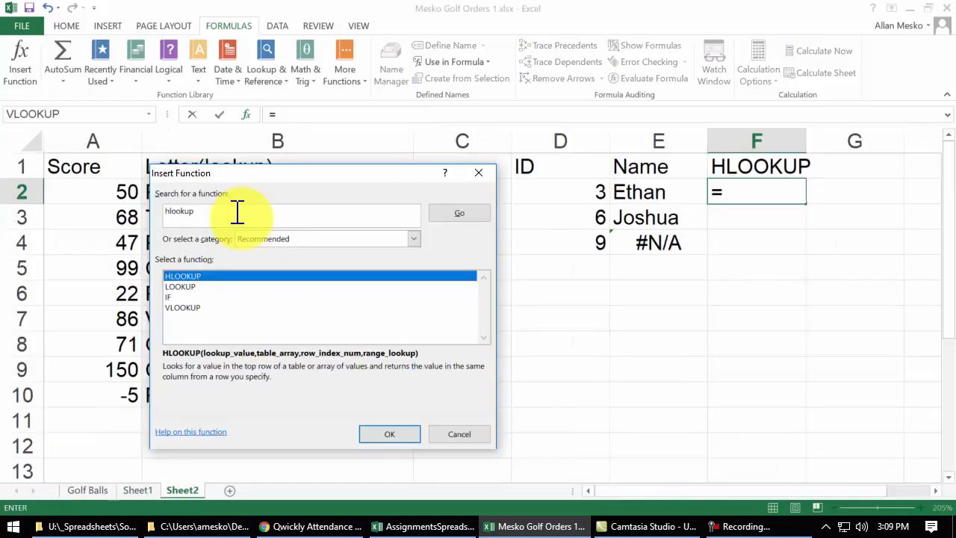
Insert the HLOOKUP function in Sheet2 cell F2 with D2 as the lookup value
key(Return)
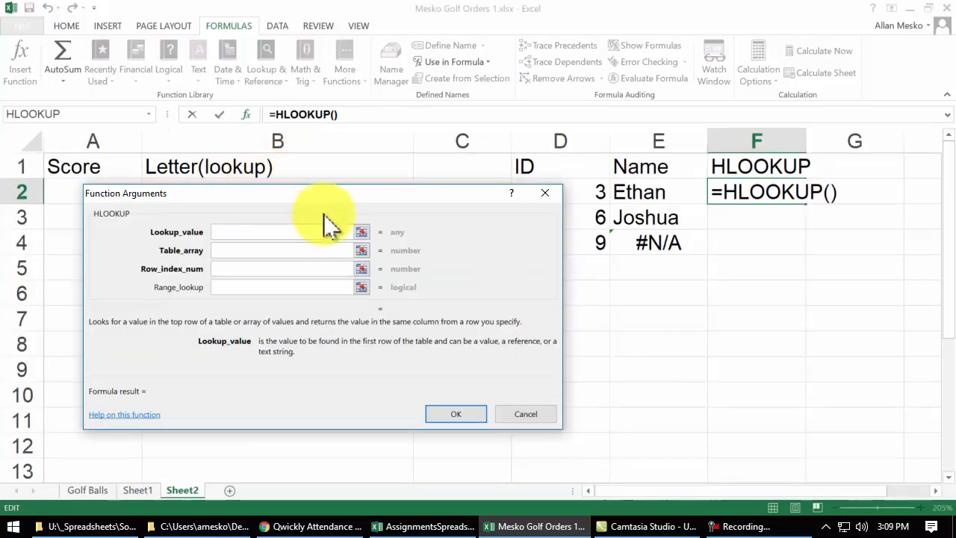
drag(310, 198, 378, 82)
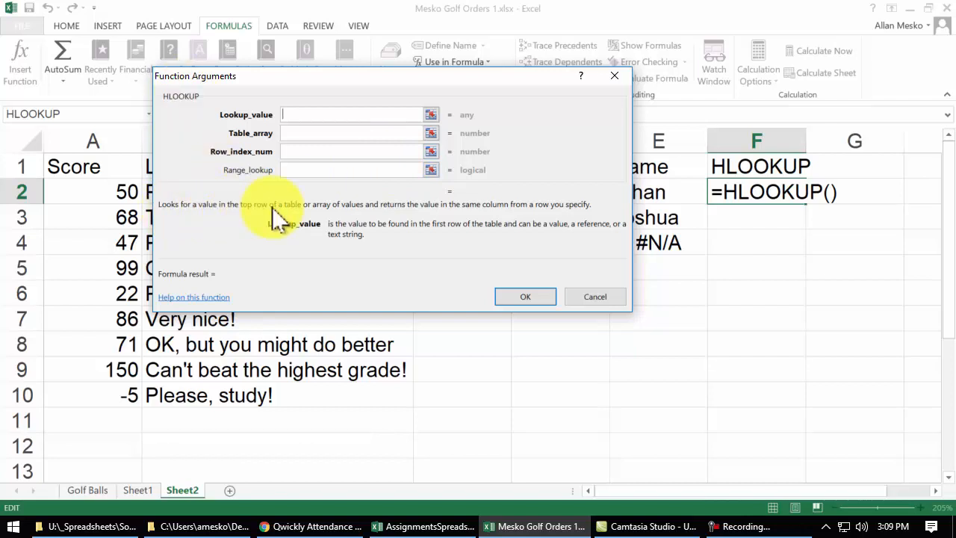
drag(466, 85, 363, 87)
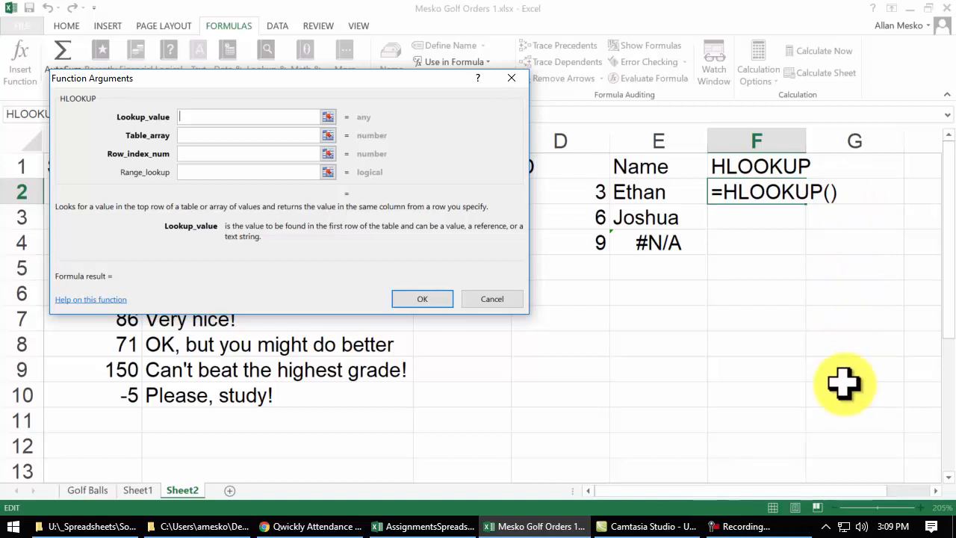
drag(391, 80, 381, 60)
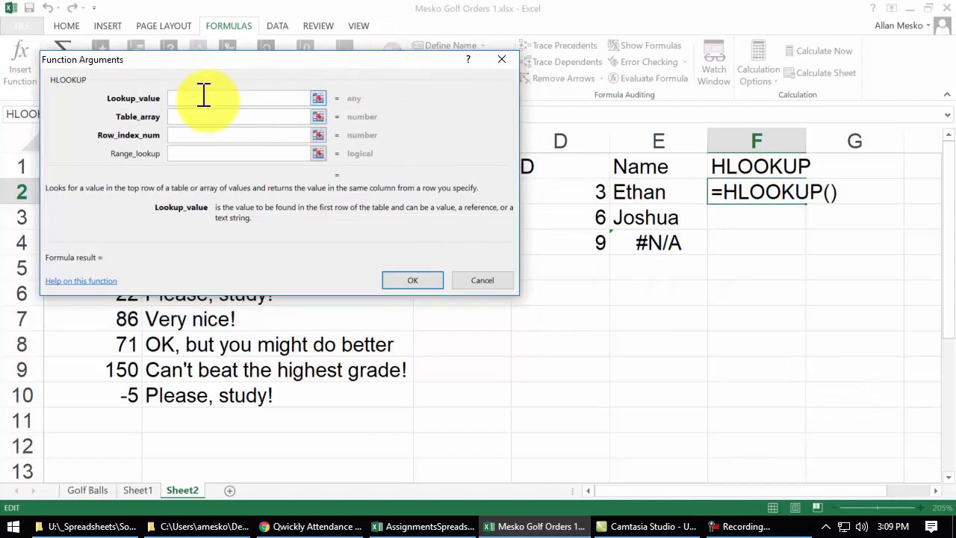
click(583, 191)
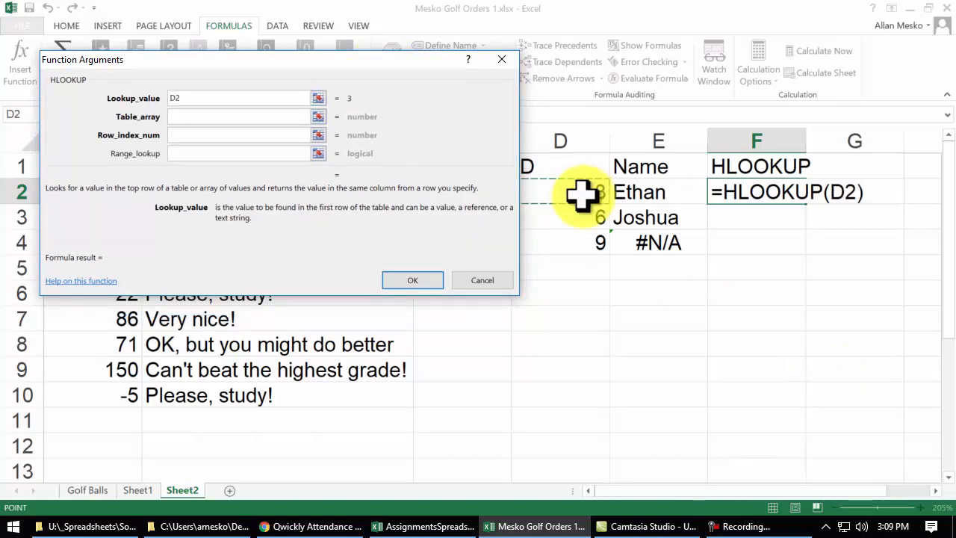
Set the HLOOKUP's table array to the transposed table on Sheet1 as the absolute reference Sheet1!$H$9:$N$10
click(226, 116)
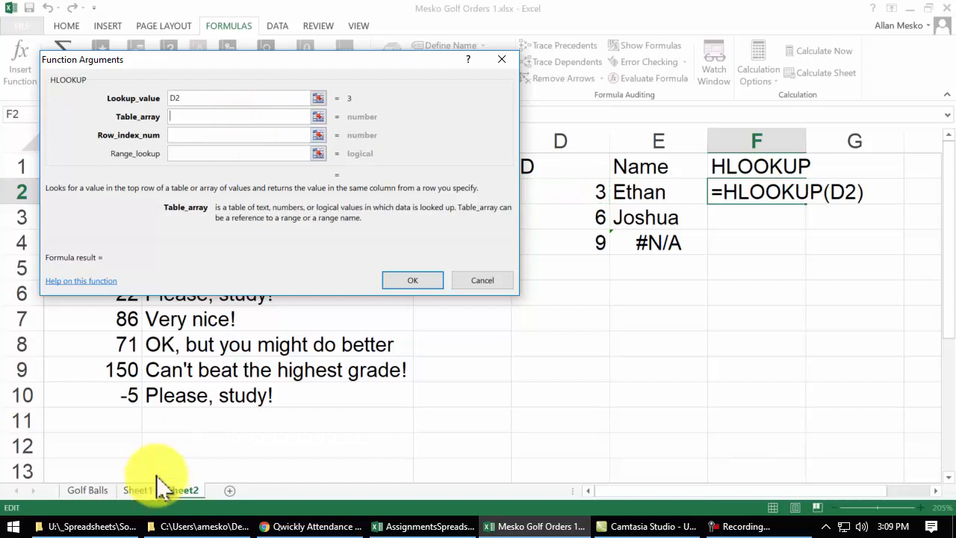
click(138, 490)
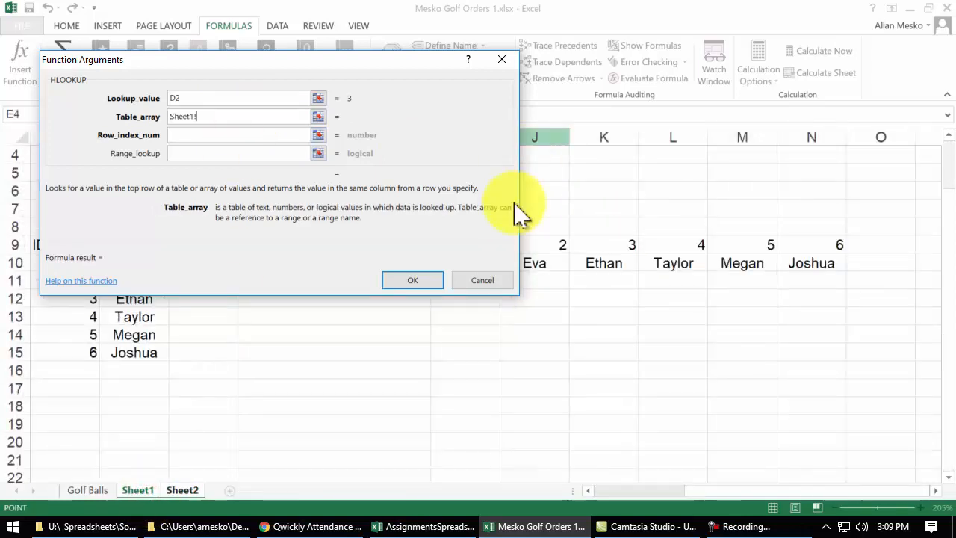
drag(430, 60, 298, 79)
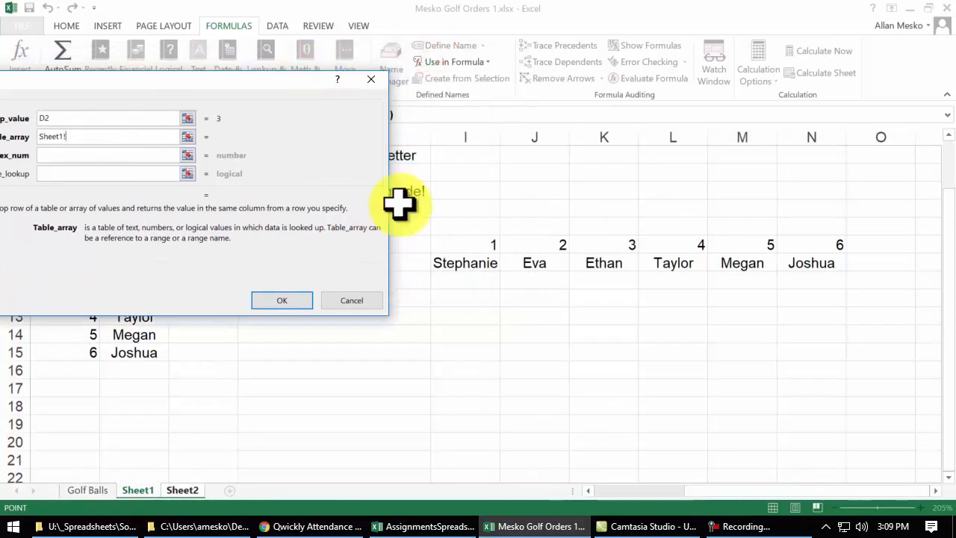
drag(411, 247, 814, 263)
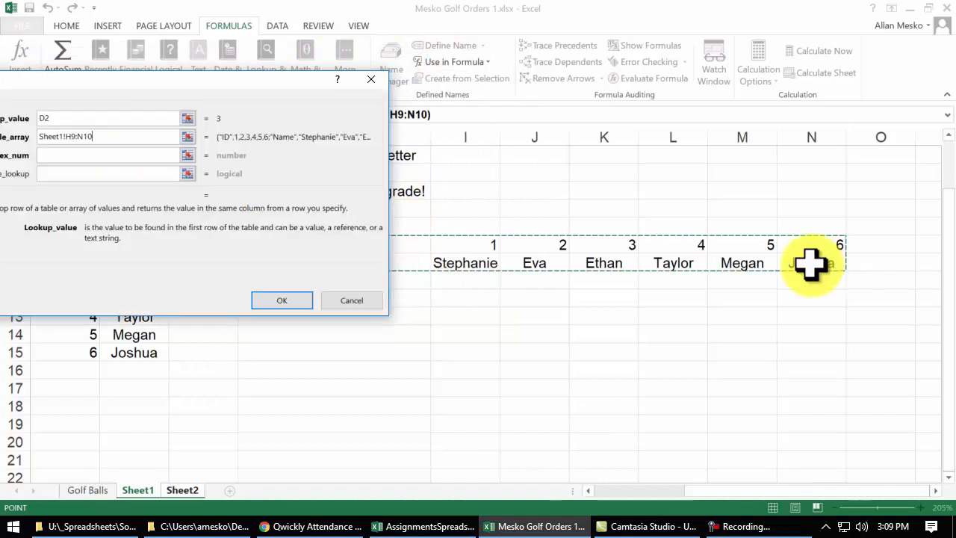
drag(194, 84, 363, 68)
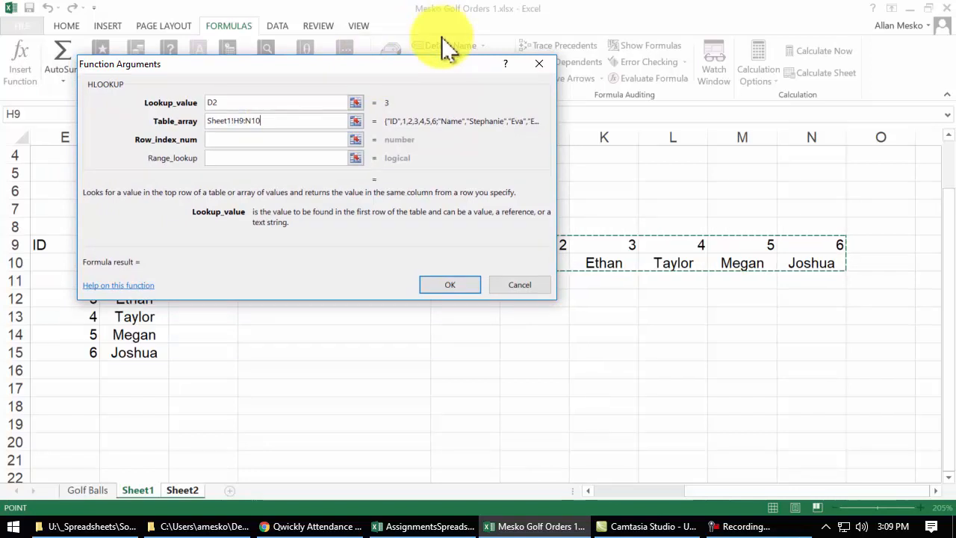
key(F4)
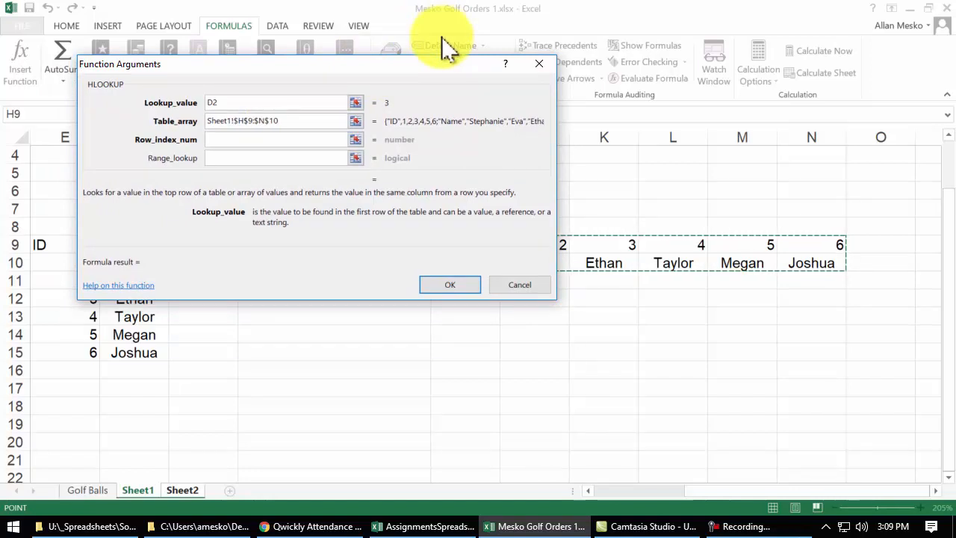
Set the HLOOKUP's row index number to 2 and Range_lookup to false for an exact match
click(250, 140)
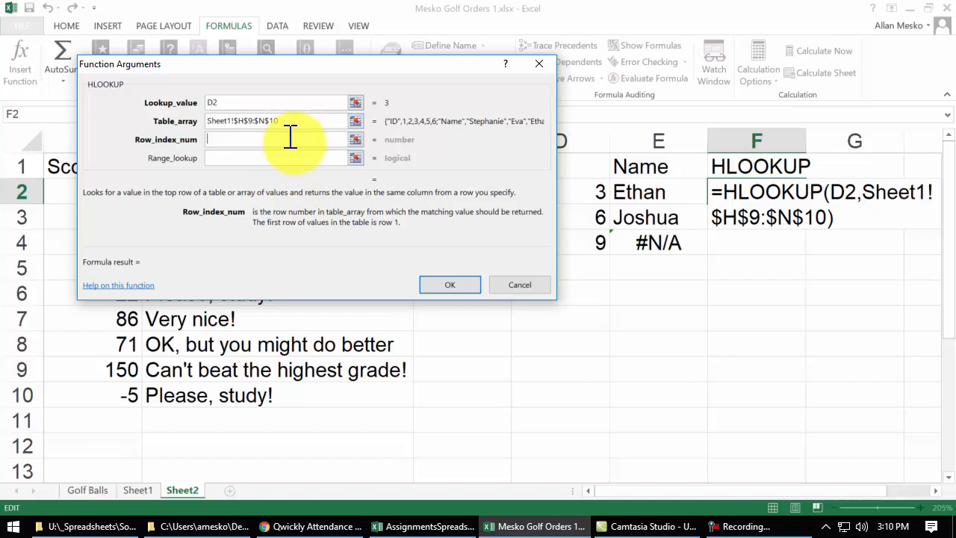
click(295, 226)
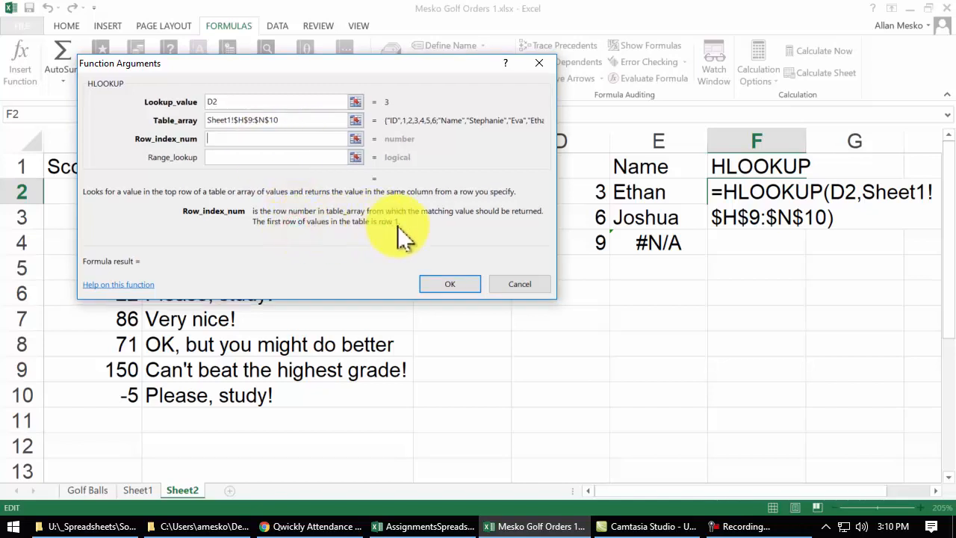
click(245, 139)
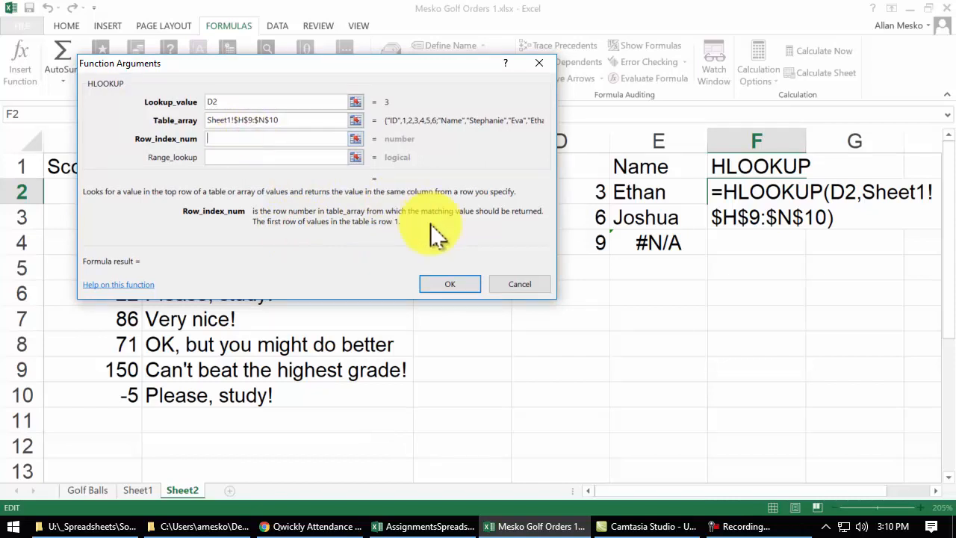
text(2)
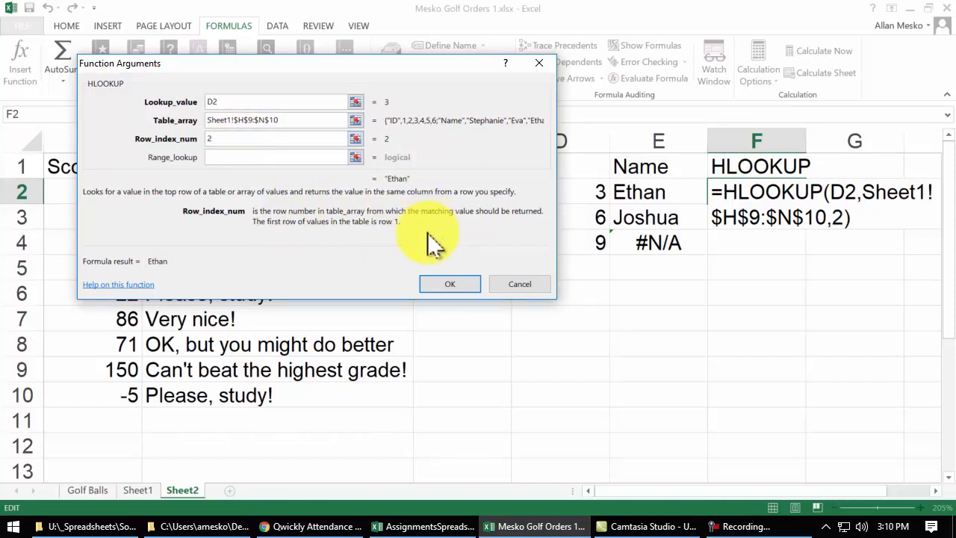
click(242, 155)
text(false)
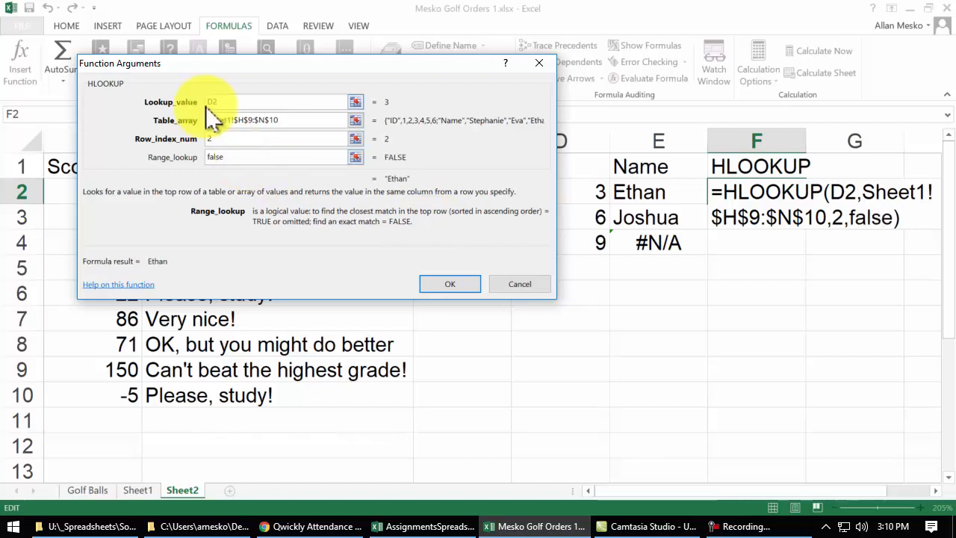
Change the HLOOKUP's row index number to 1 and finish the formula in F2
click(214, 136)
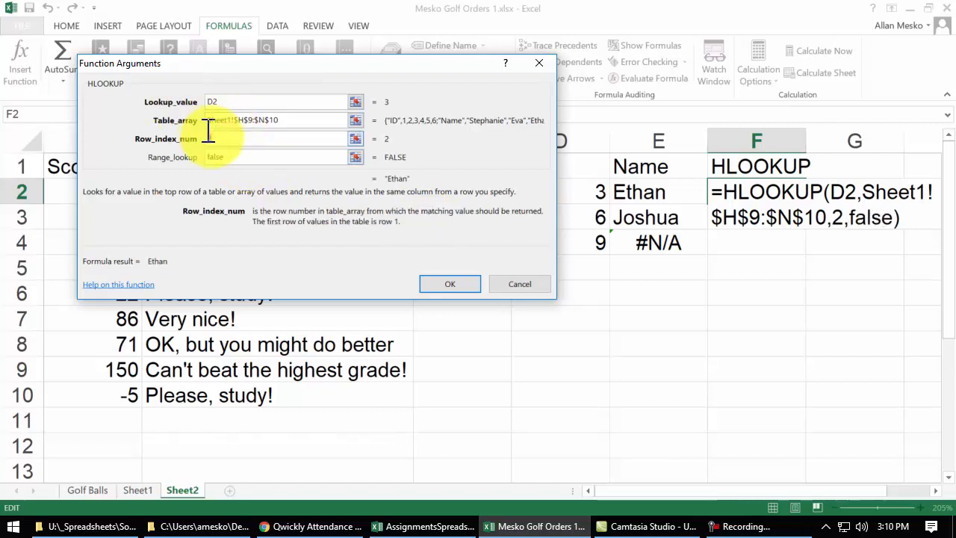
text(1)
key(Return)
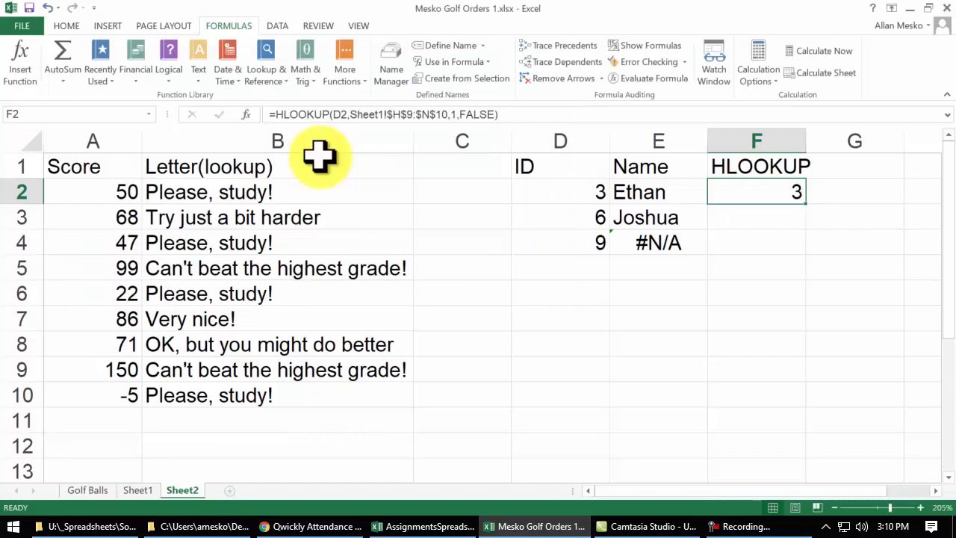
Check the ID in D2 and fill the F2 HLOOKUP formula down through F4
click(555, 195)
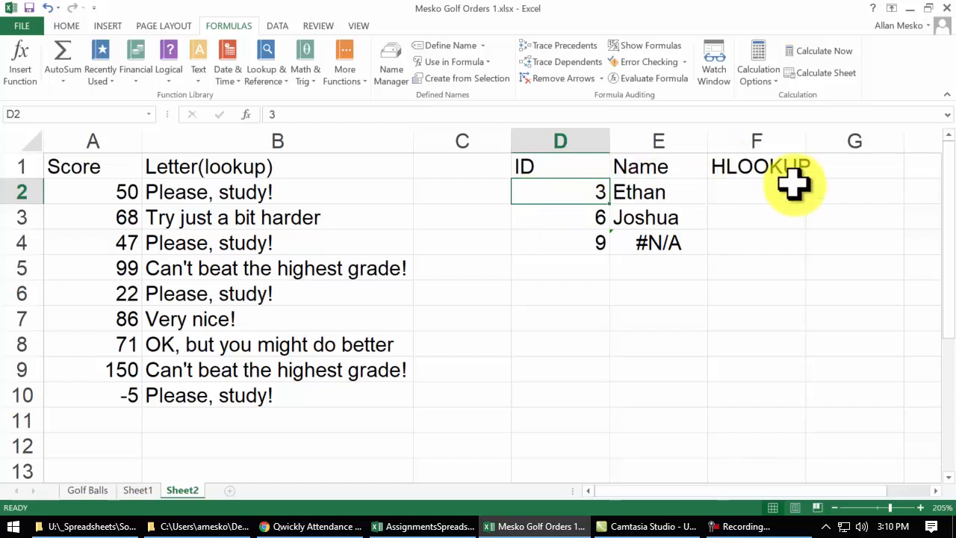
click(769, 193)
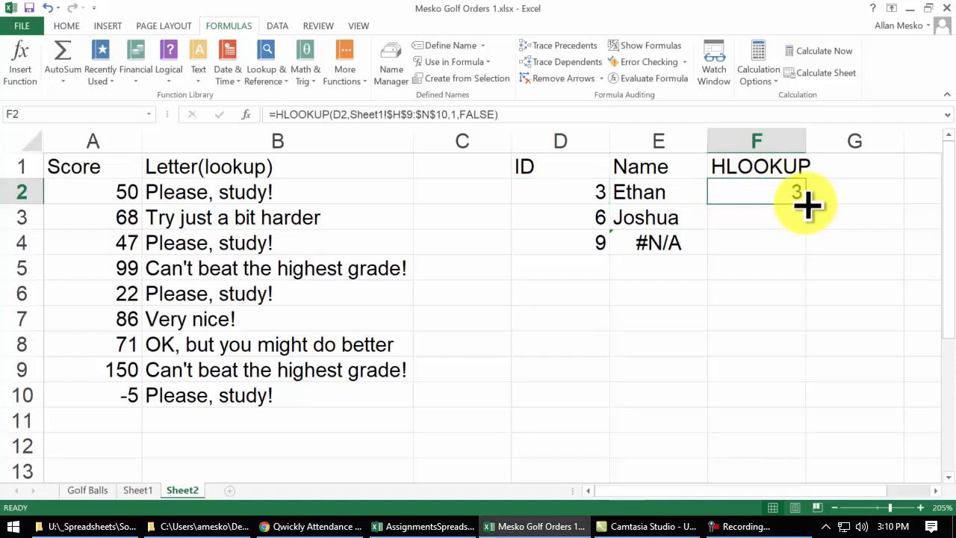
double_click(805, 204)
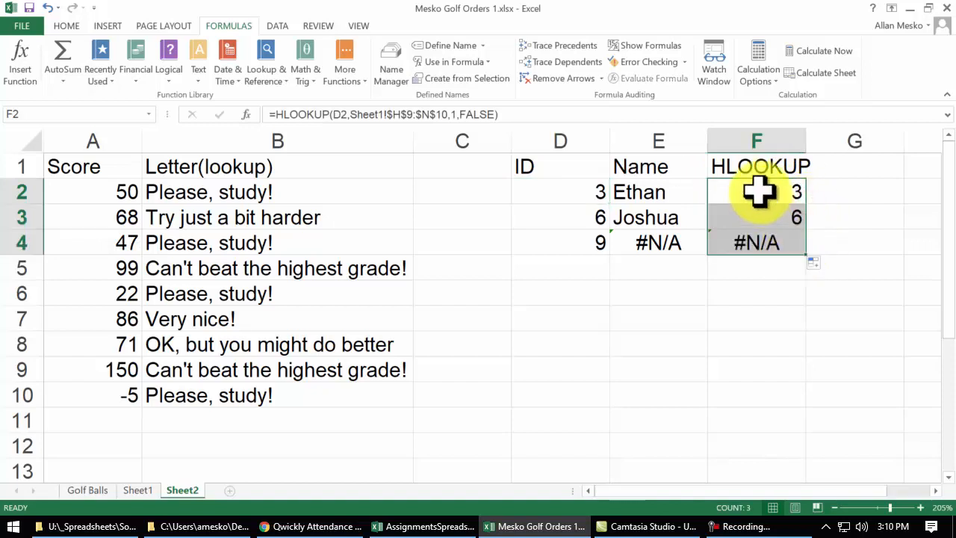
Edit the F2 formula to use row index number 2 and fill it down through F4
double_click(761, 193)
click(840, 217)
key(BackSpace)
text(2)
key(Return)
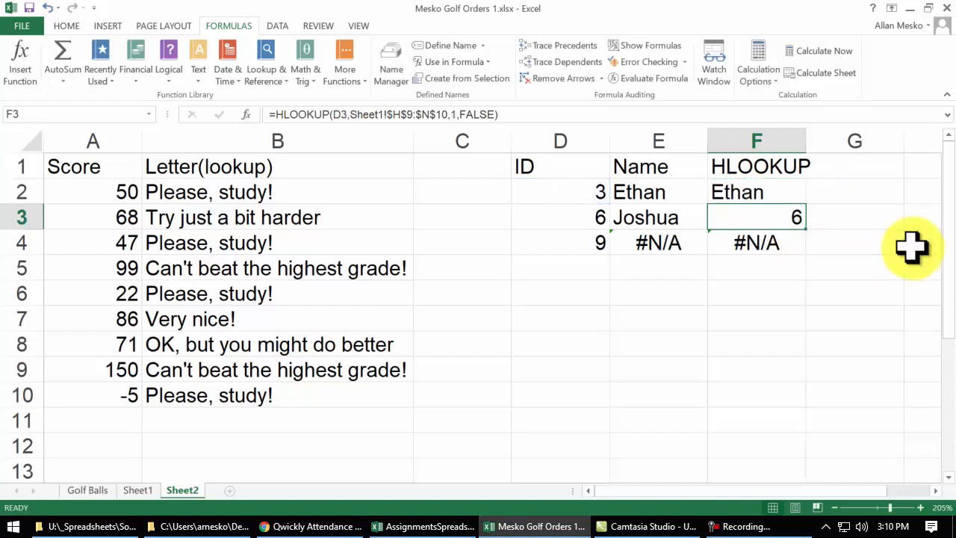
click(777, 196)
drag(806, 206, 816, 272)
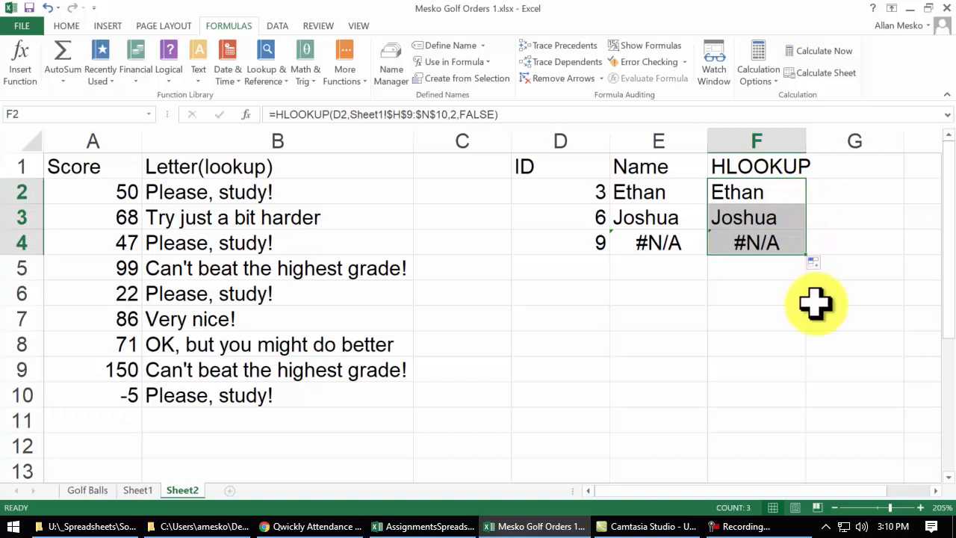